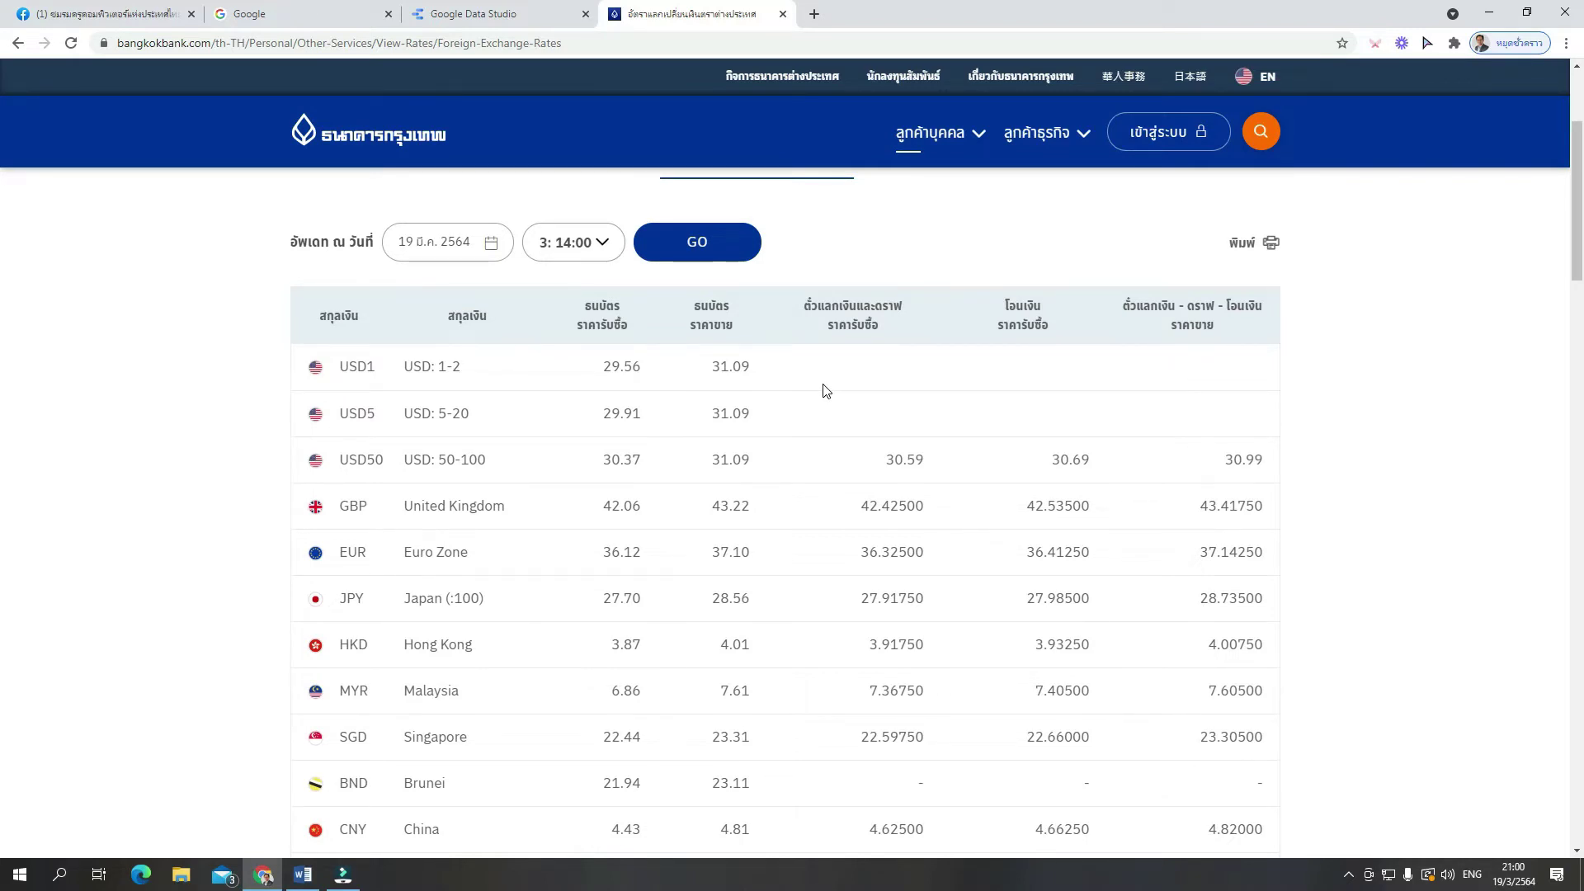
Examine the table of foreign exchange rates on the Bangkok Bank page
scroll(826, 390, up, 3)
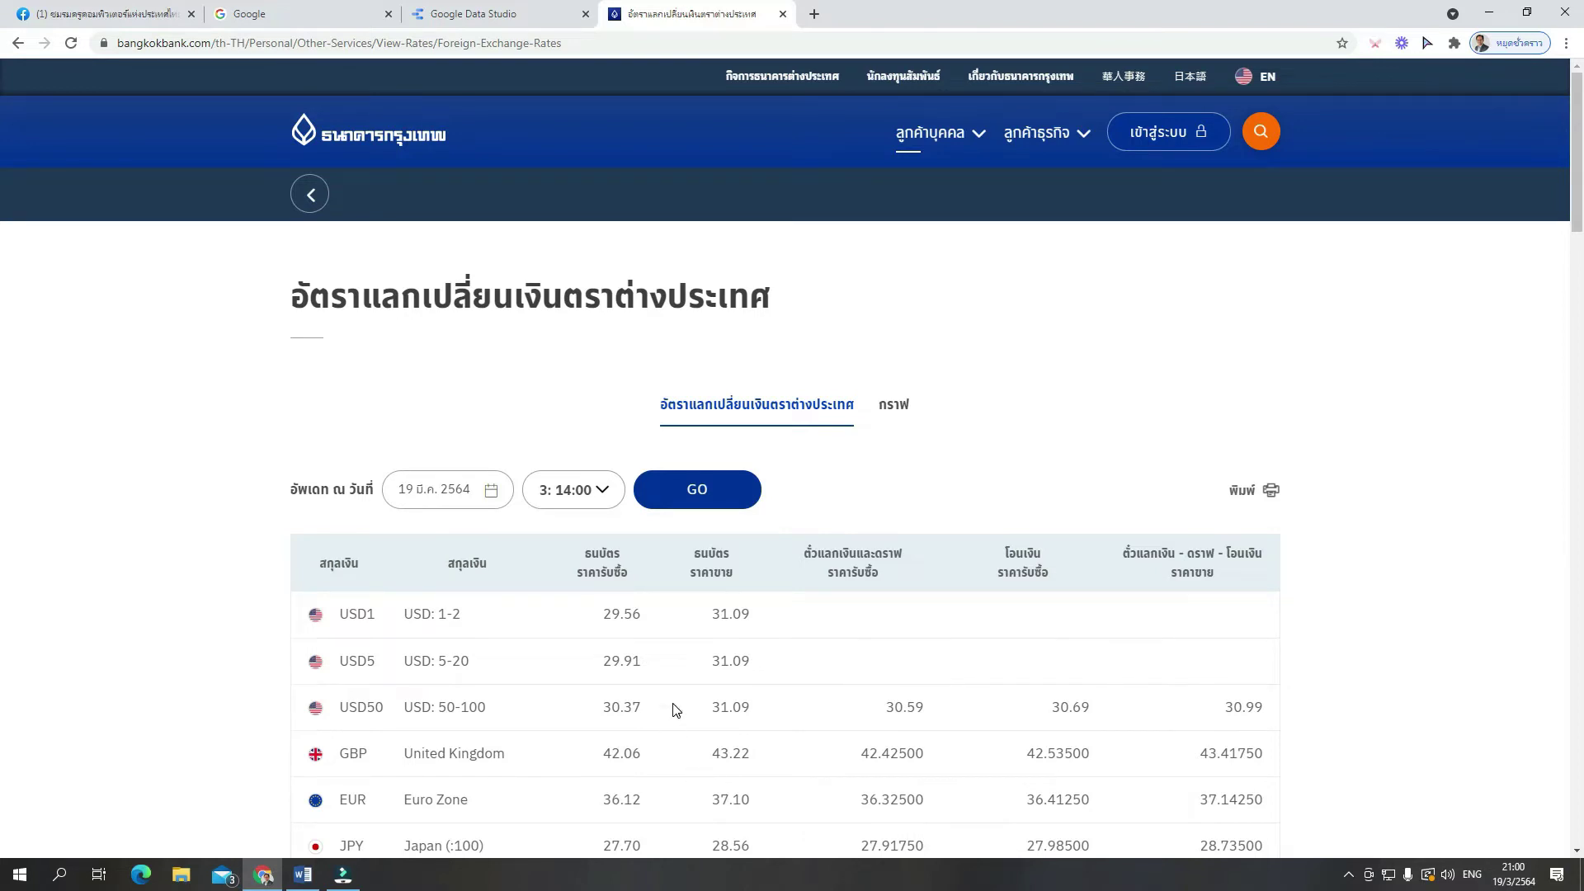
scroll(674, 710, down, 6)
scroll(674, 710, down, 13)
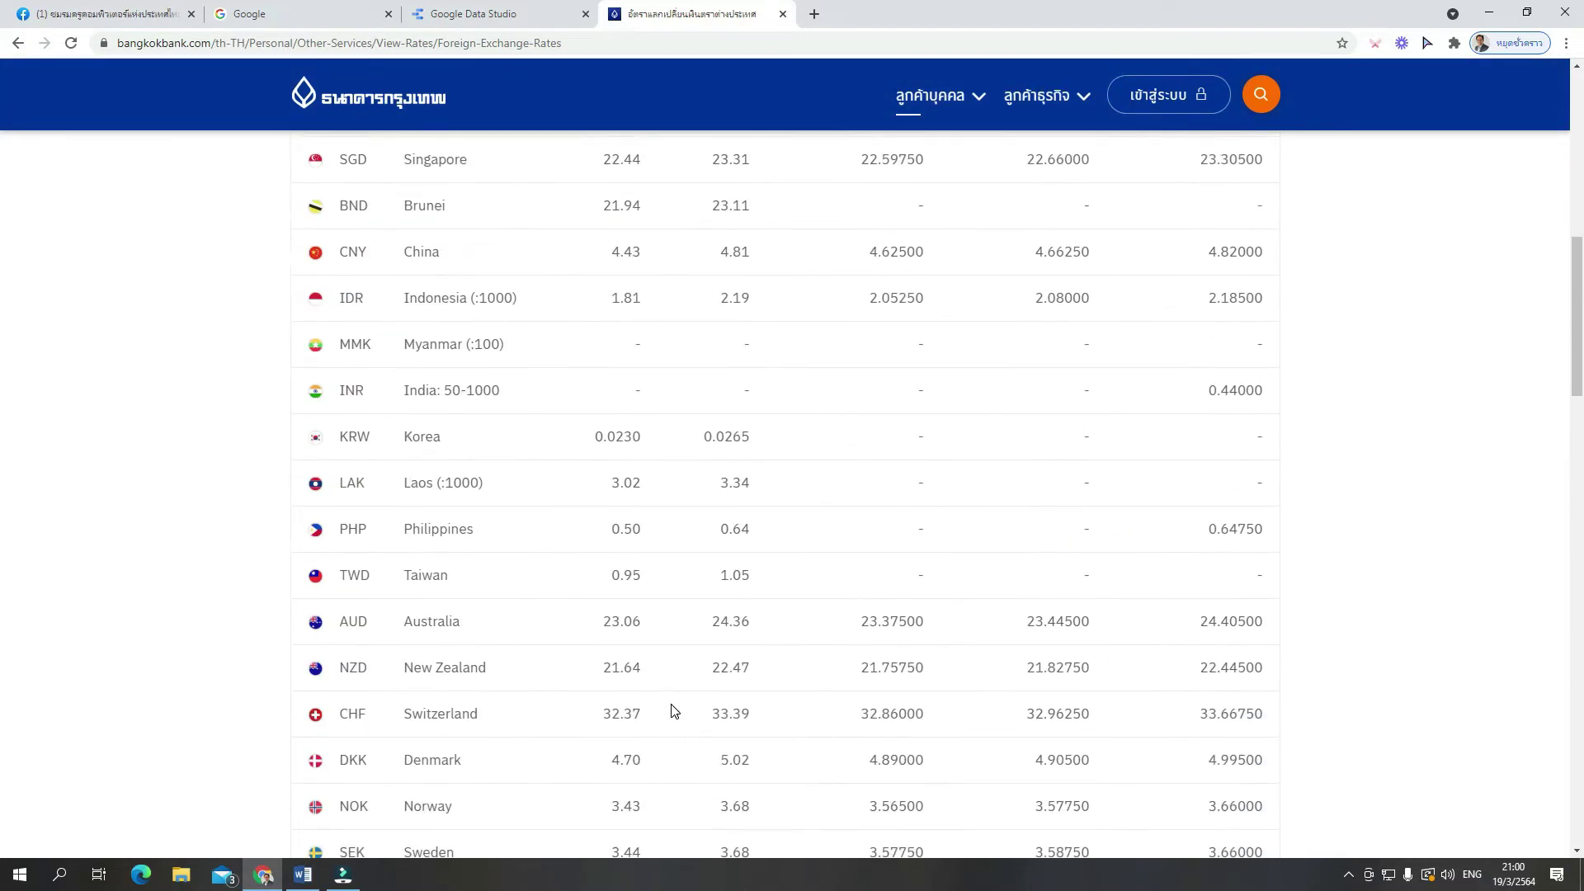
scroll(672, 705, up, 12)
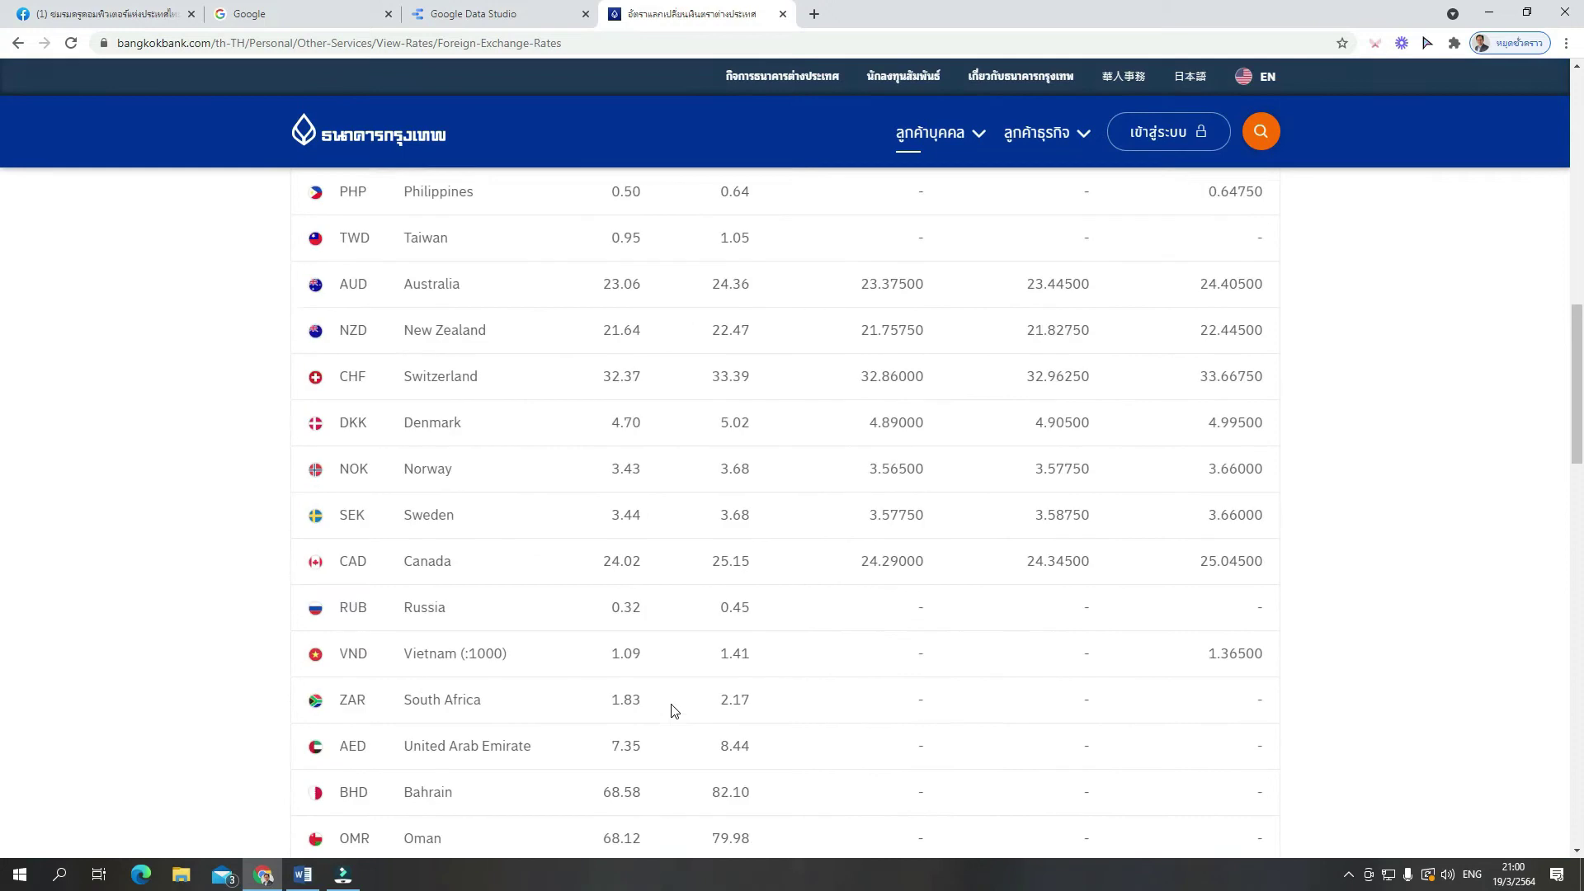
scroll(674, 710, up, 4)
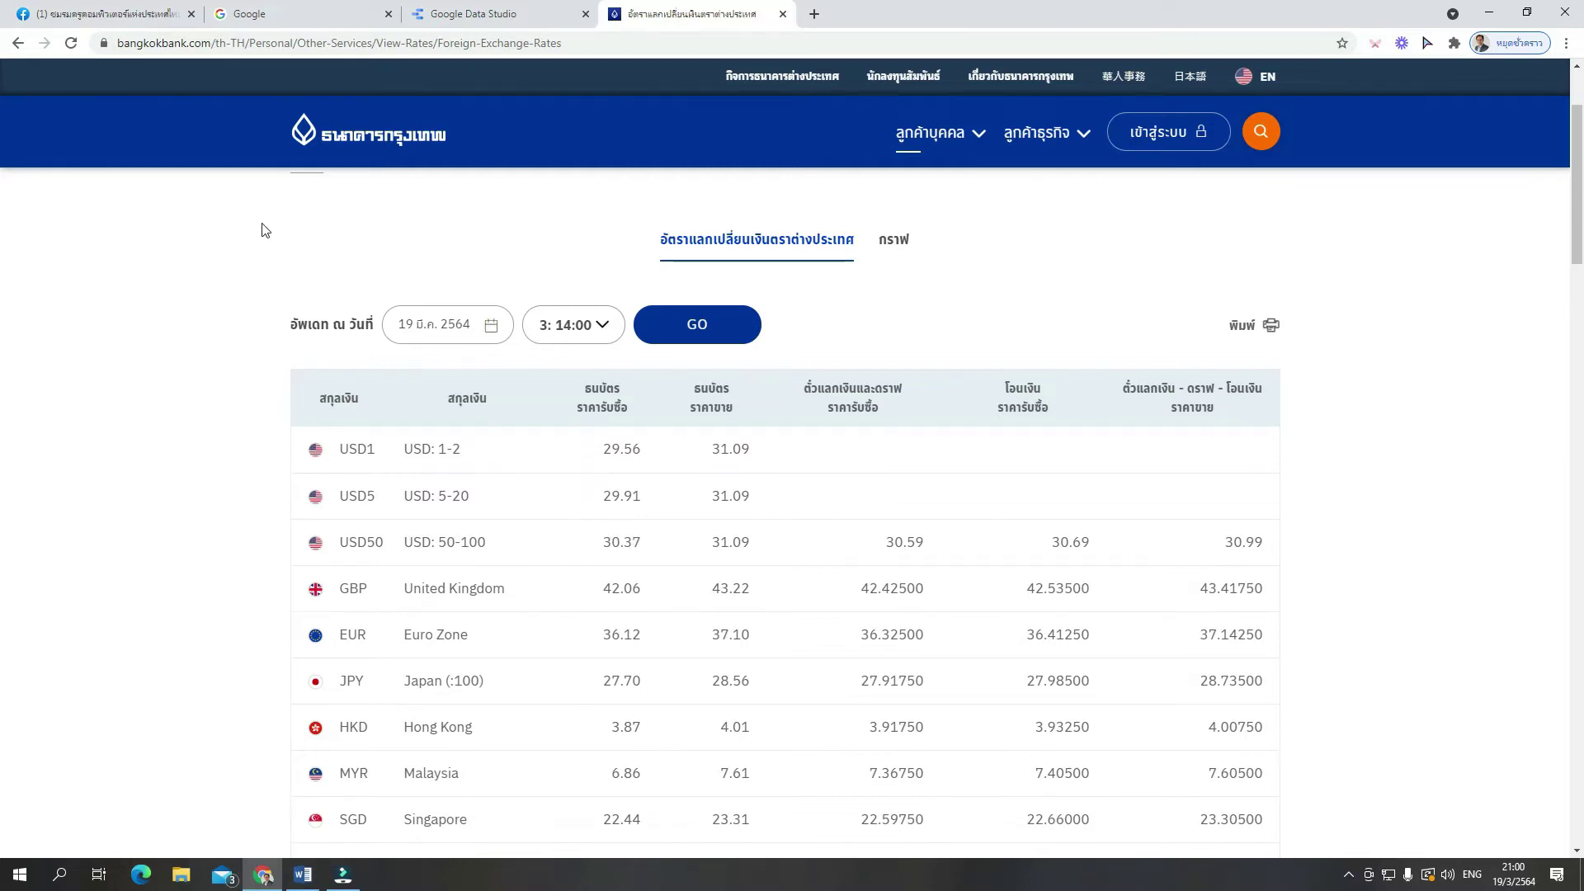
Switch to the Google page and create a blank Google Sheets spreadsheet there through the address sheets.new
click(323, 15)
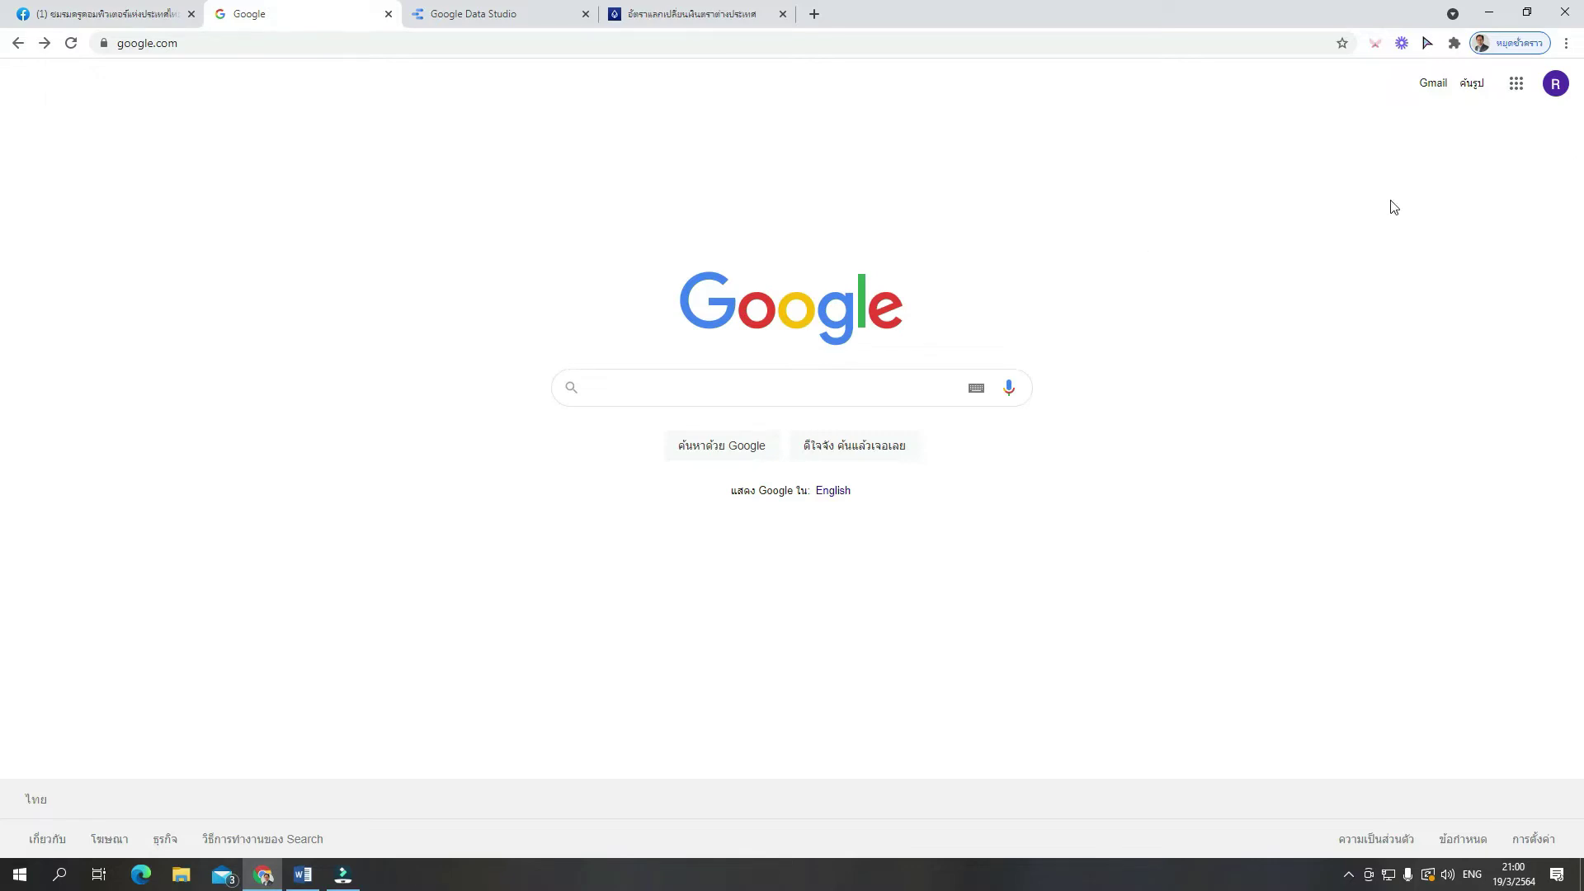
click(632, 43)
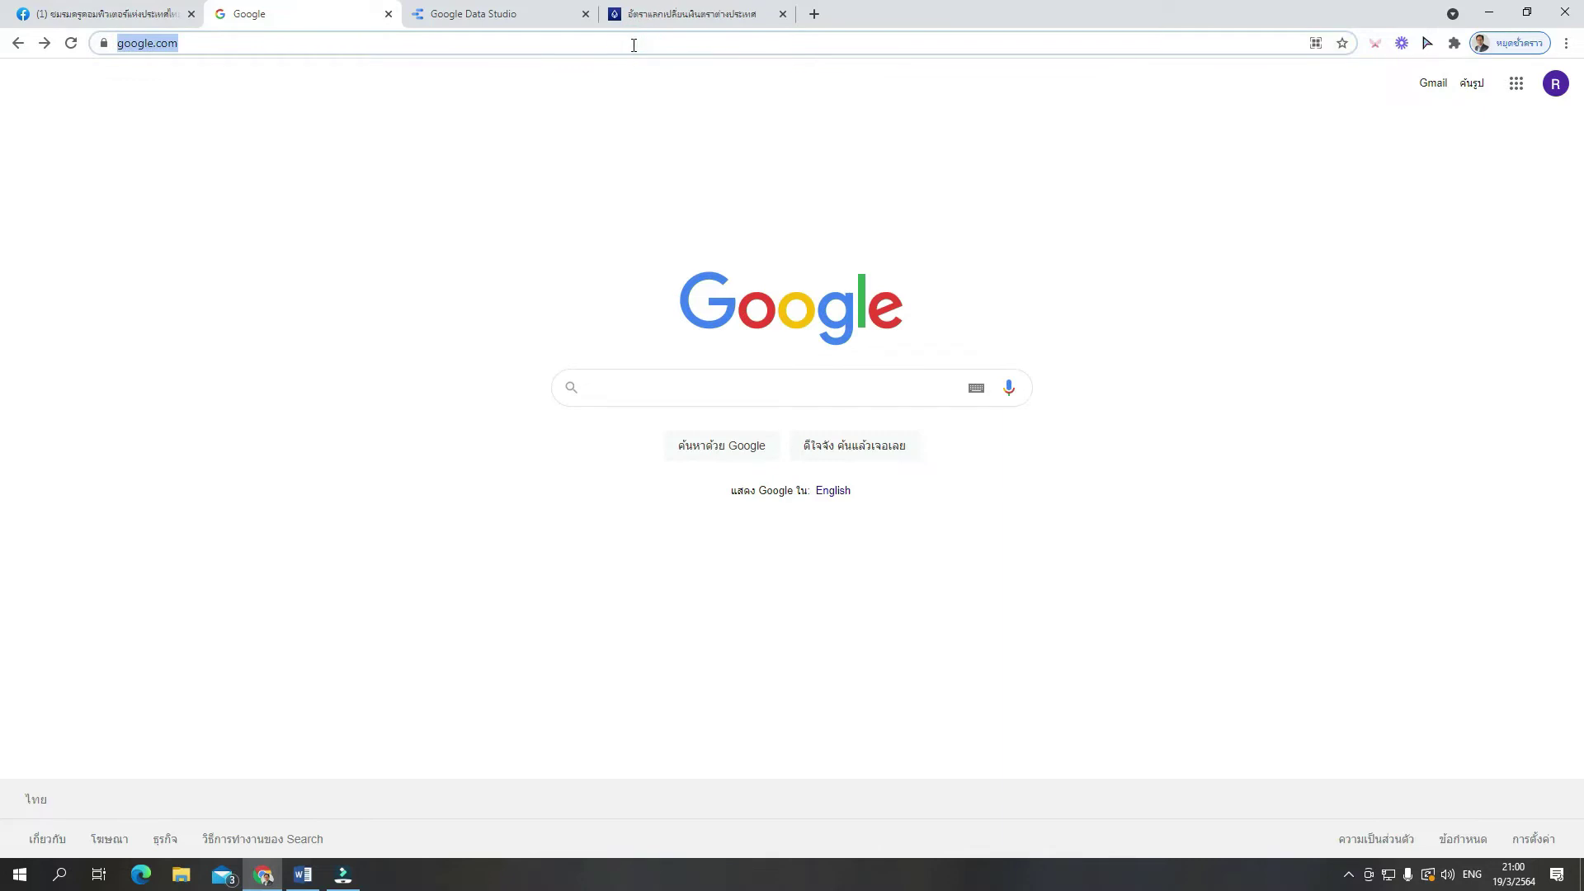
text(sh)
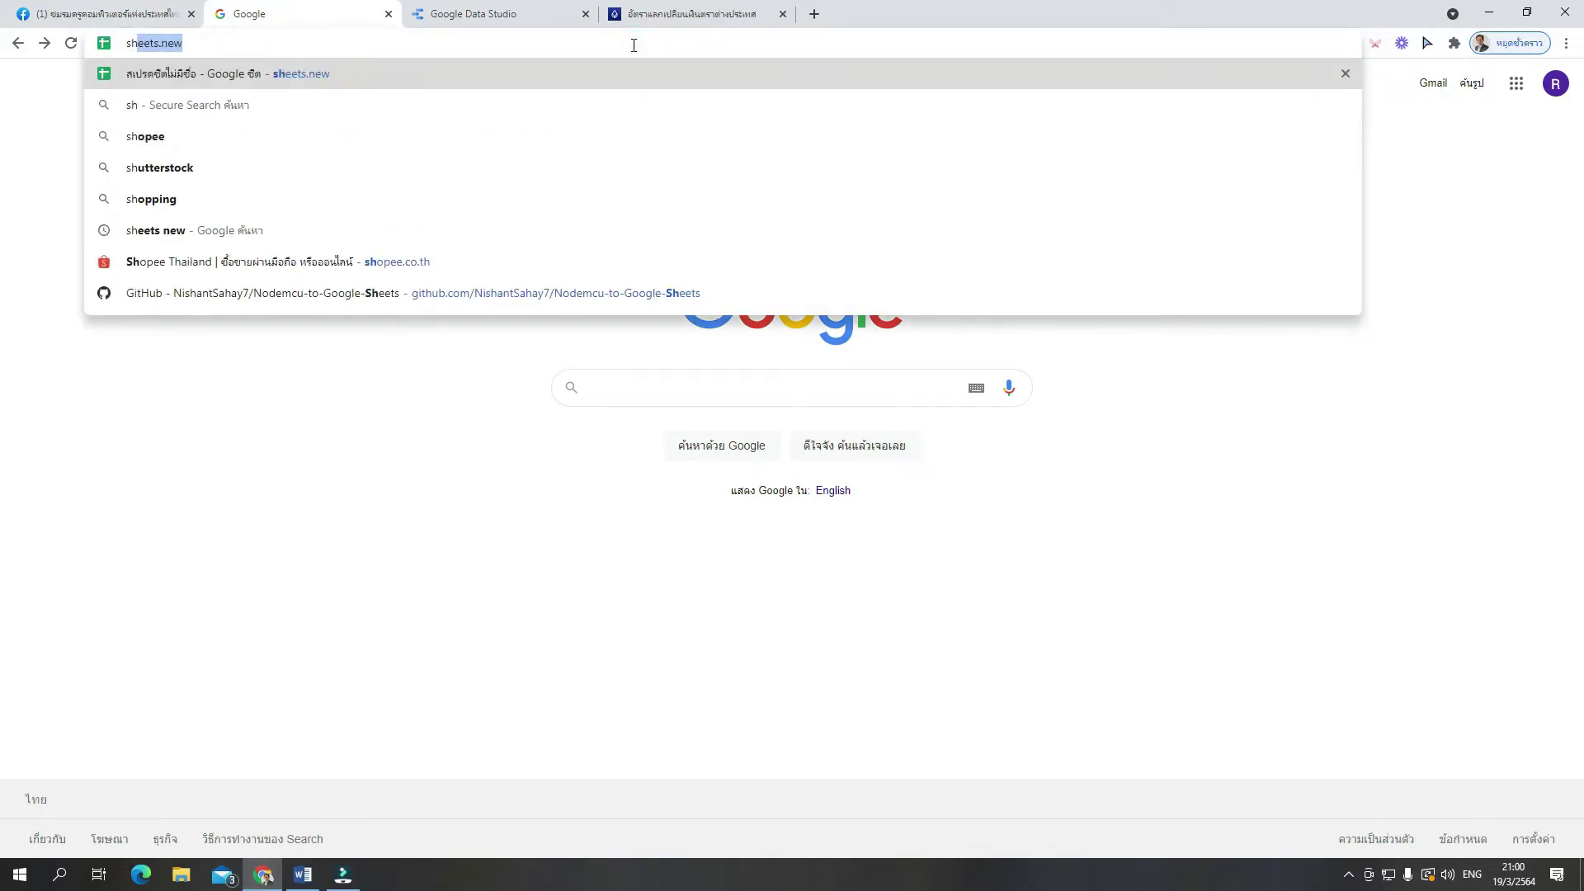
key(Right)
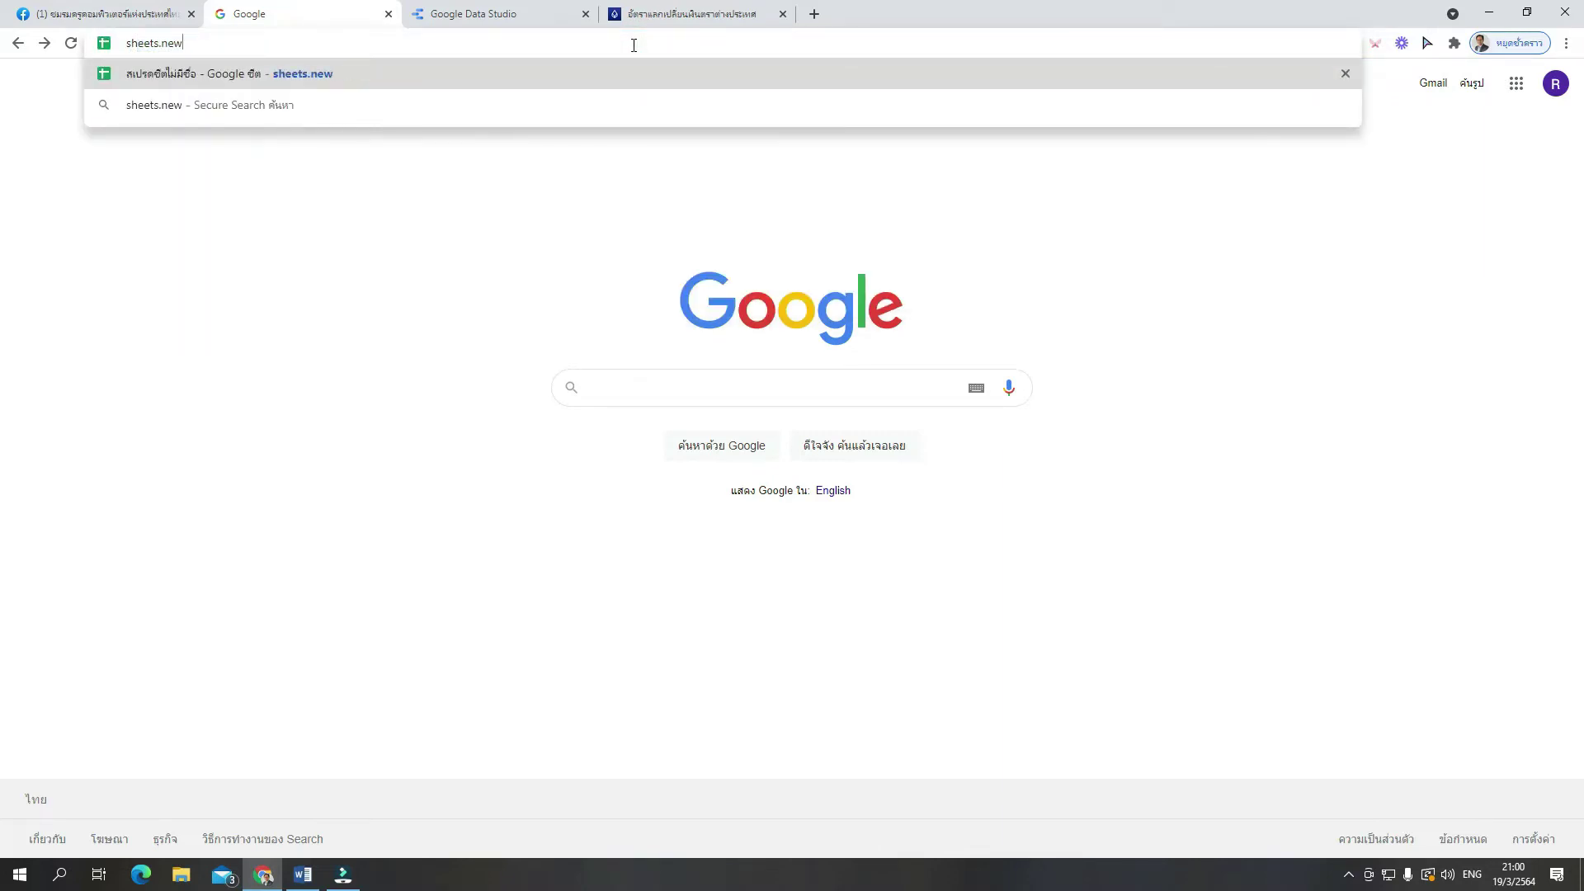
key(Return)
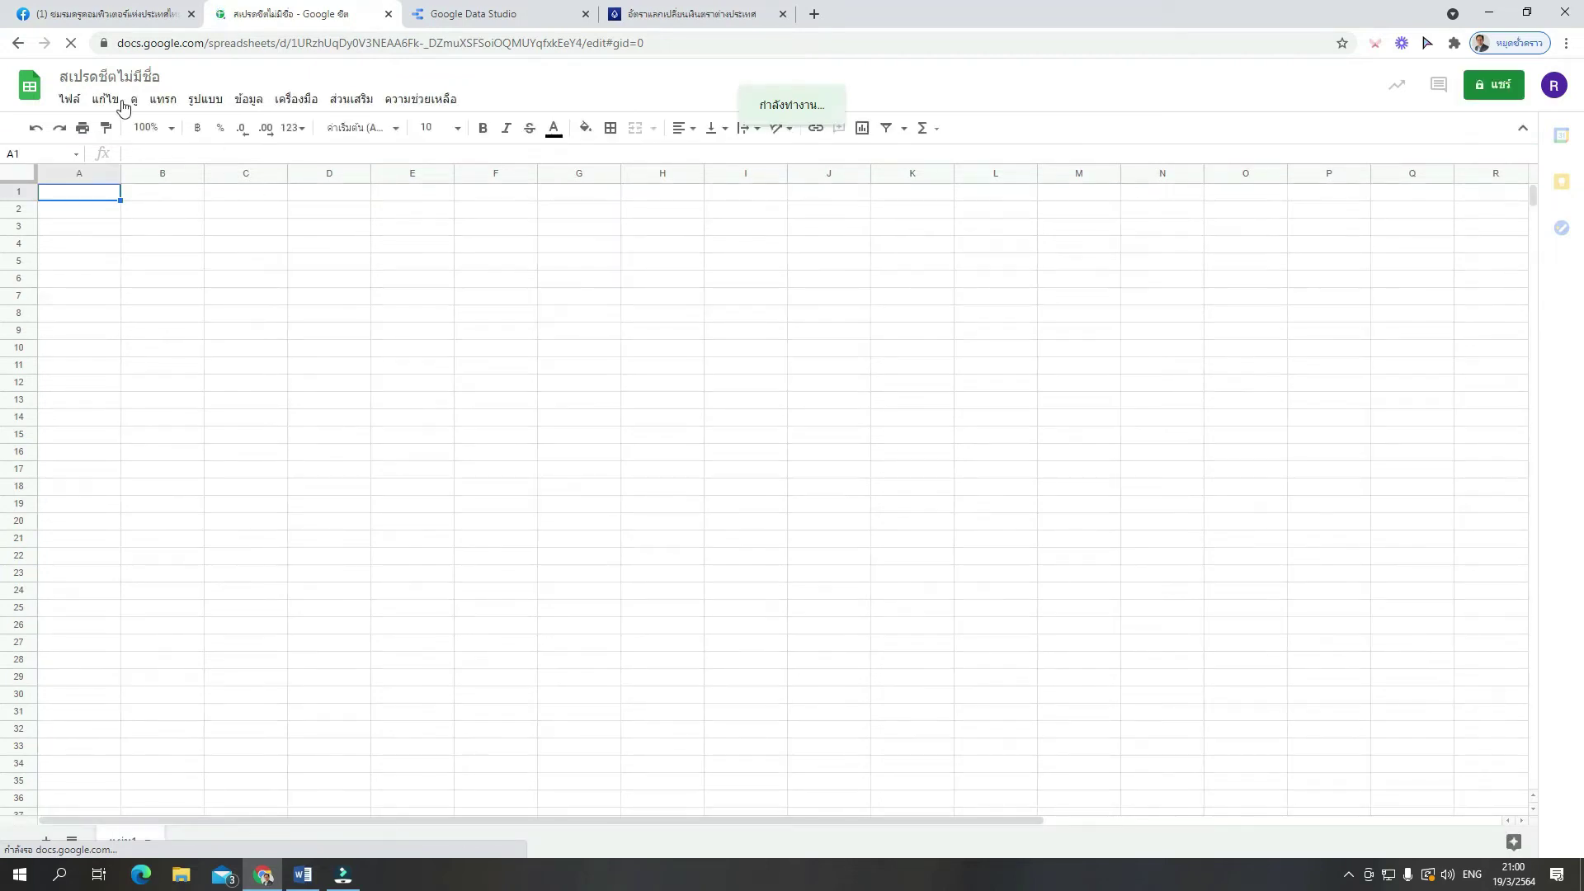
Name the spreadsheet อัตราแลกเปลี่ยนสกุลเงิน
click(74, 77)
text(V)
key(BackSpace)
key(grave)
text(อัตราแลกเปลี่ยนสกุลเงิน)
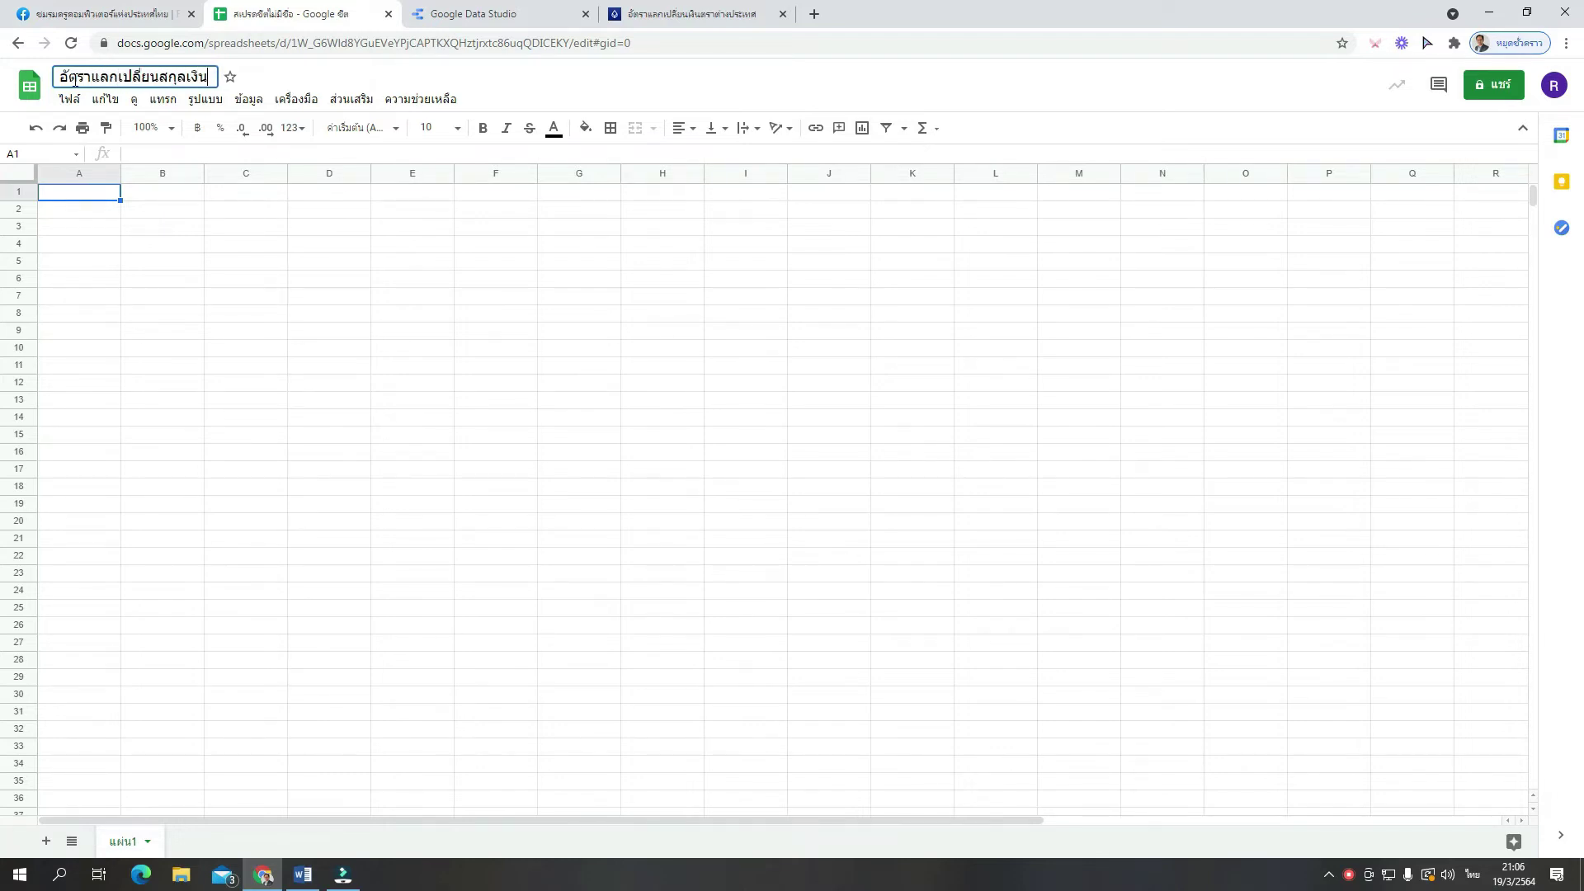
click(68, 198)
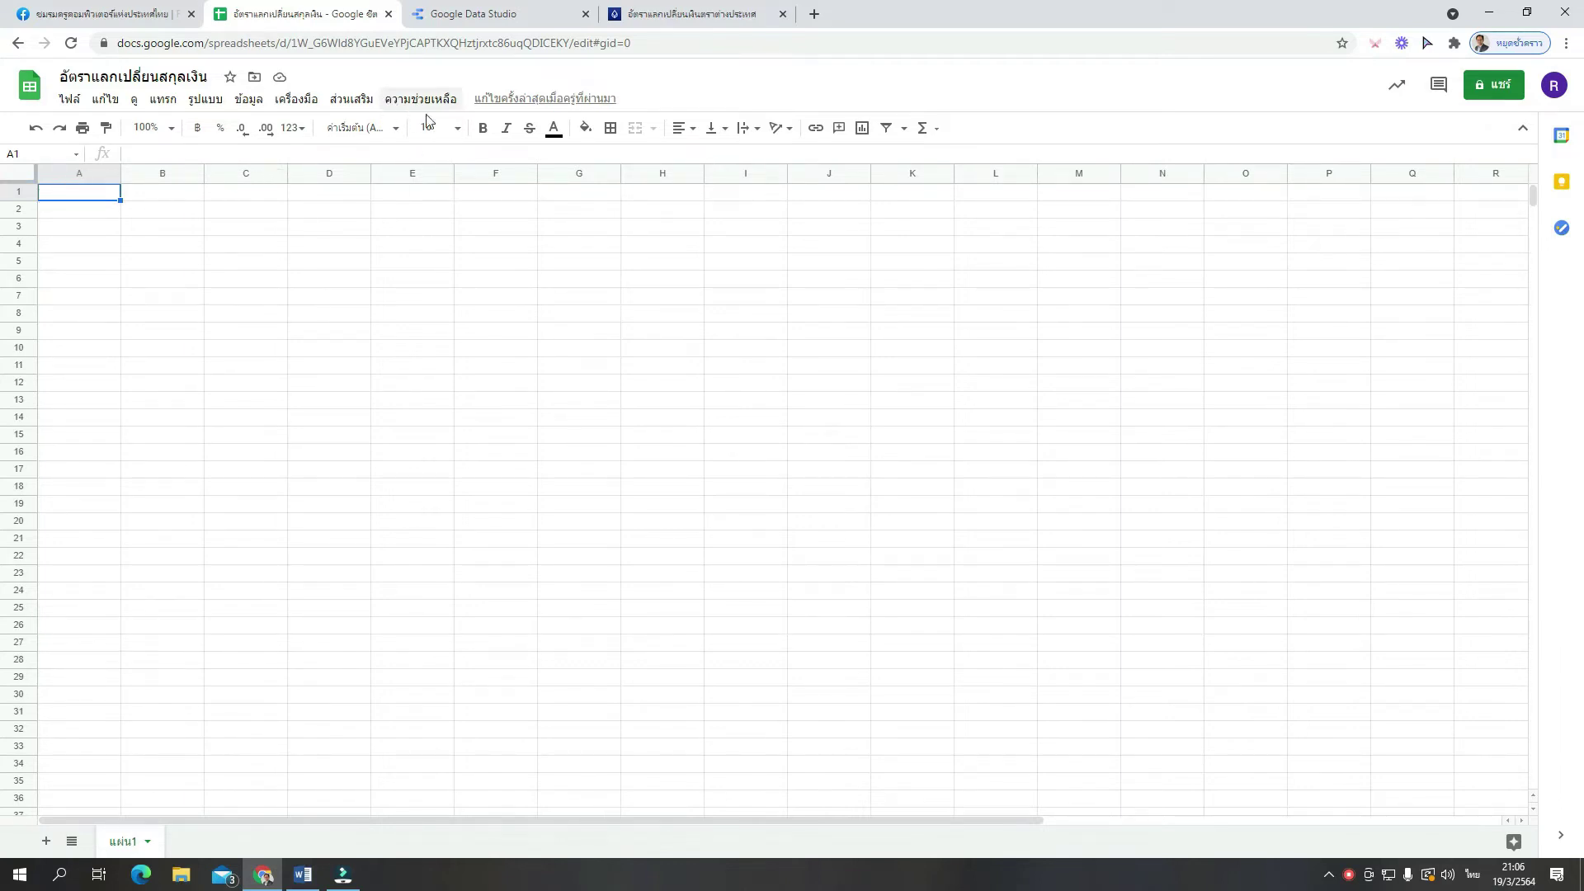
Launch the KPIBees | Connect API, Database, Marketing, CRM add-on
click(366, 104)
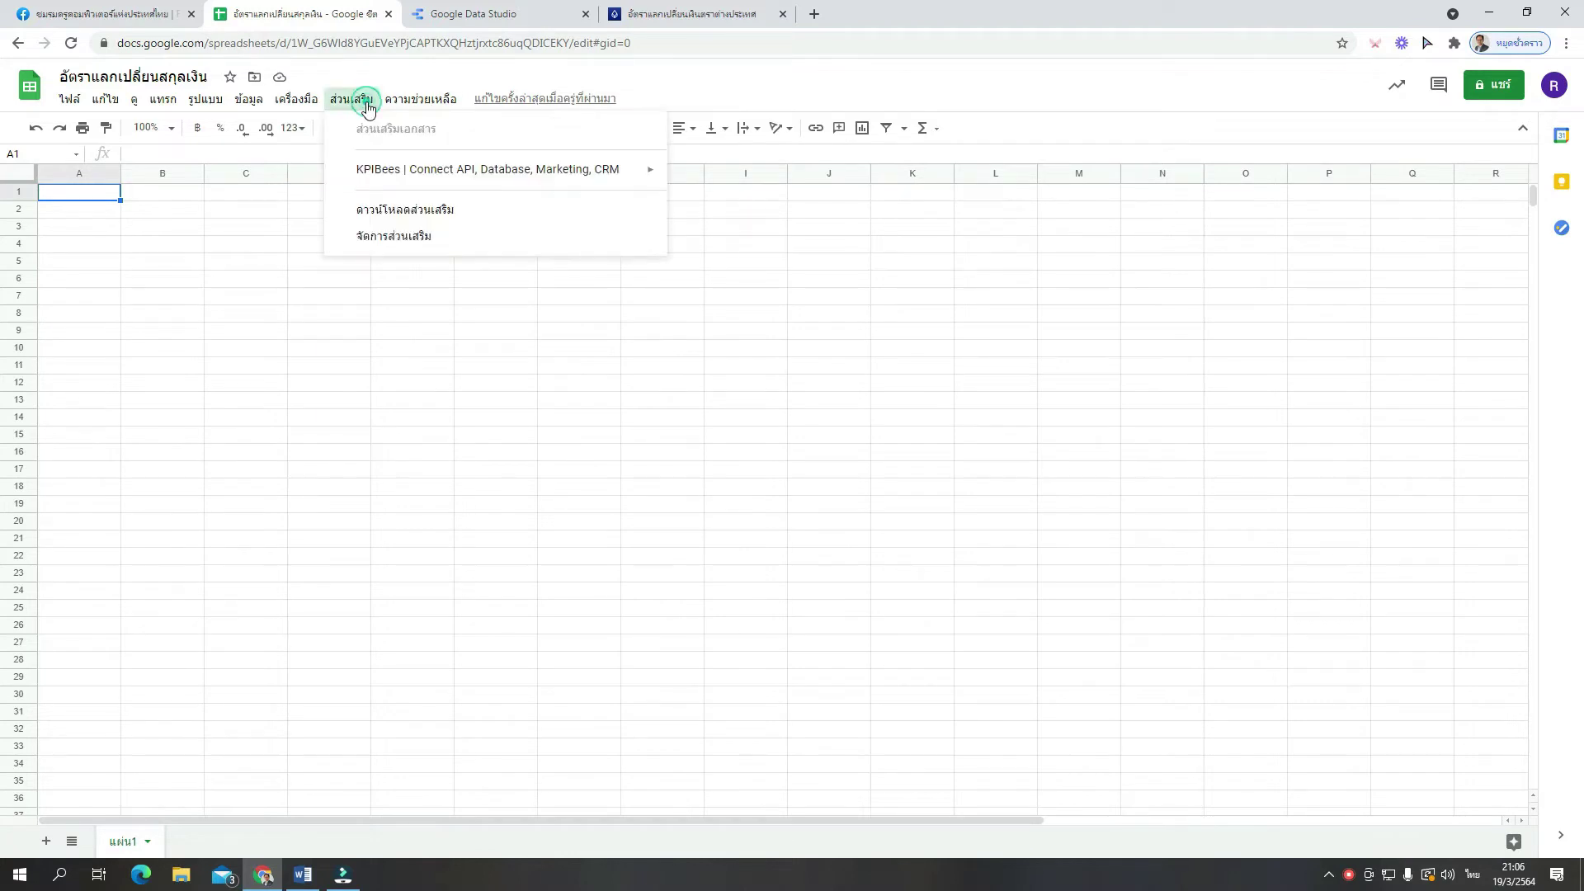
mouse_move(372, 184)
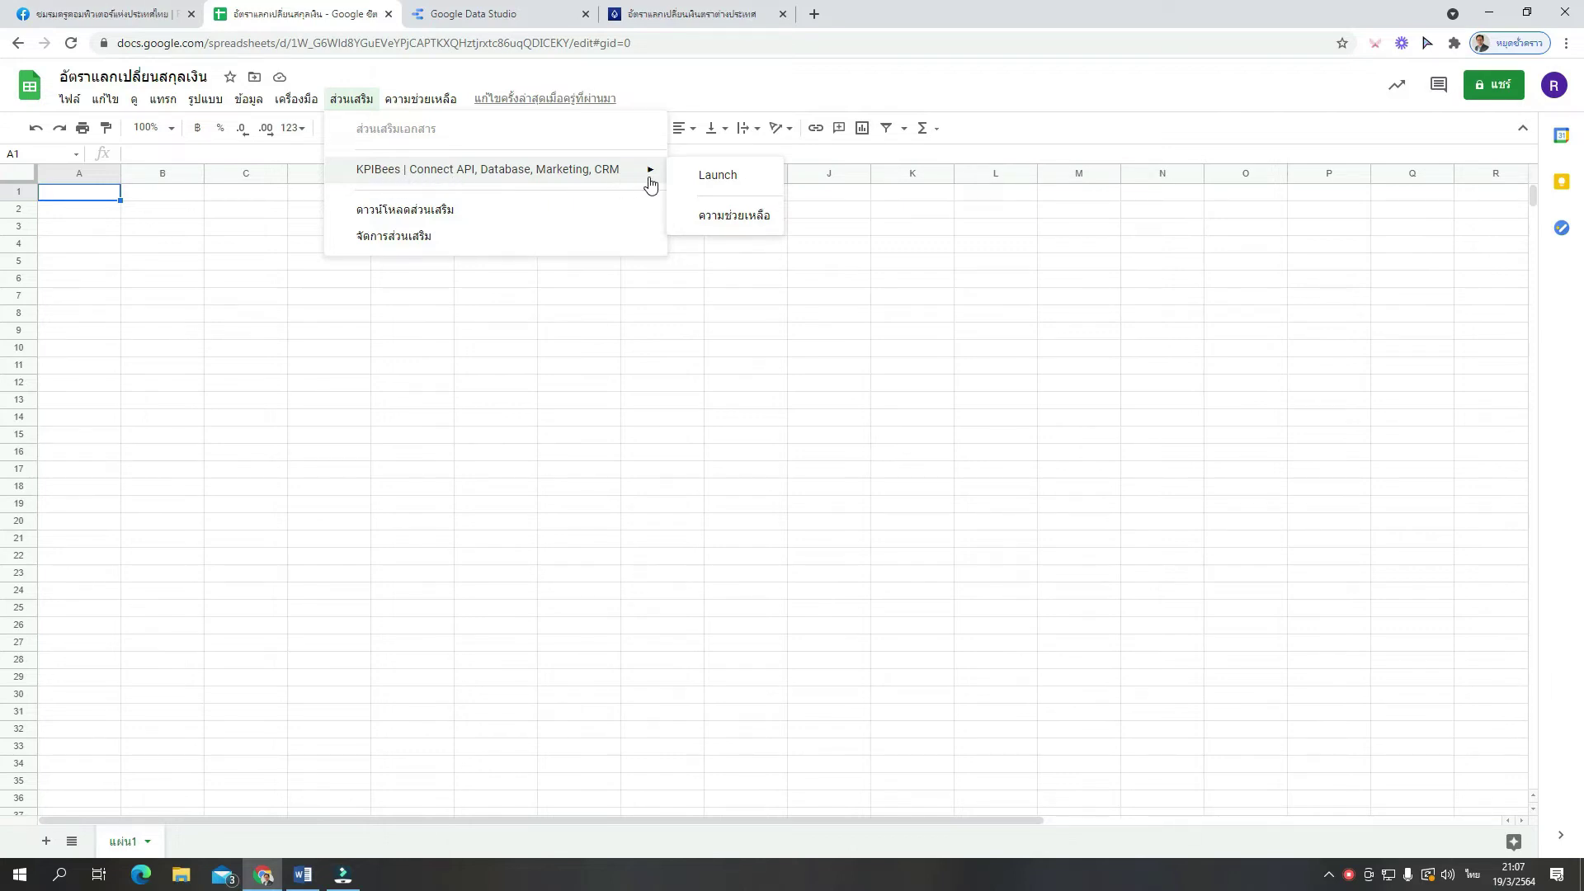
click(756, 184)
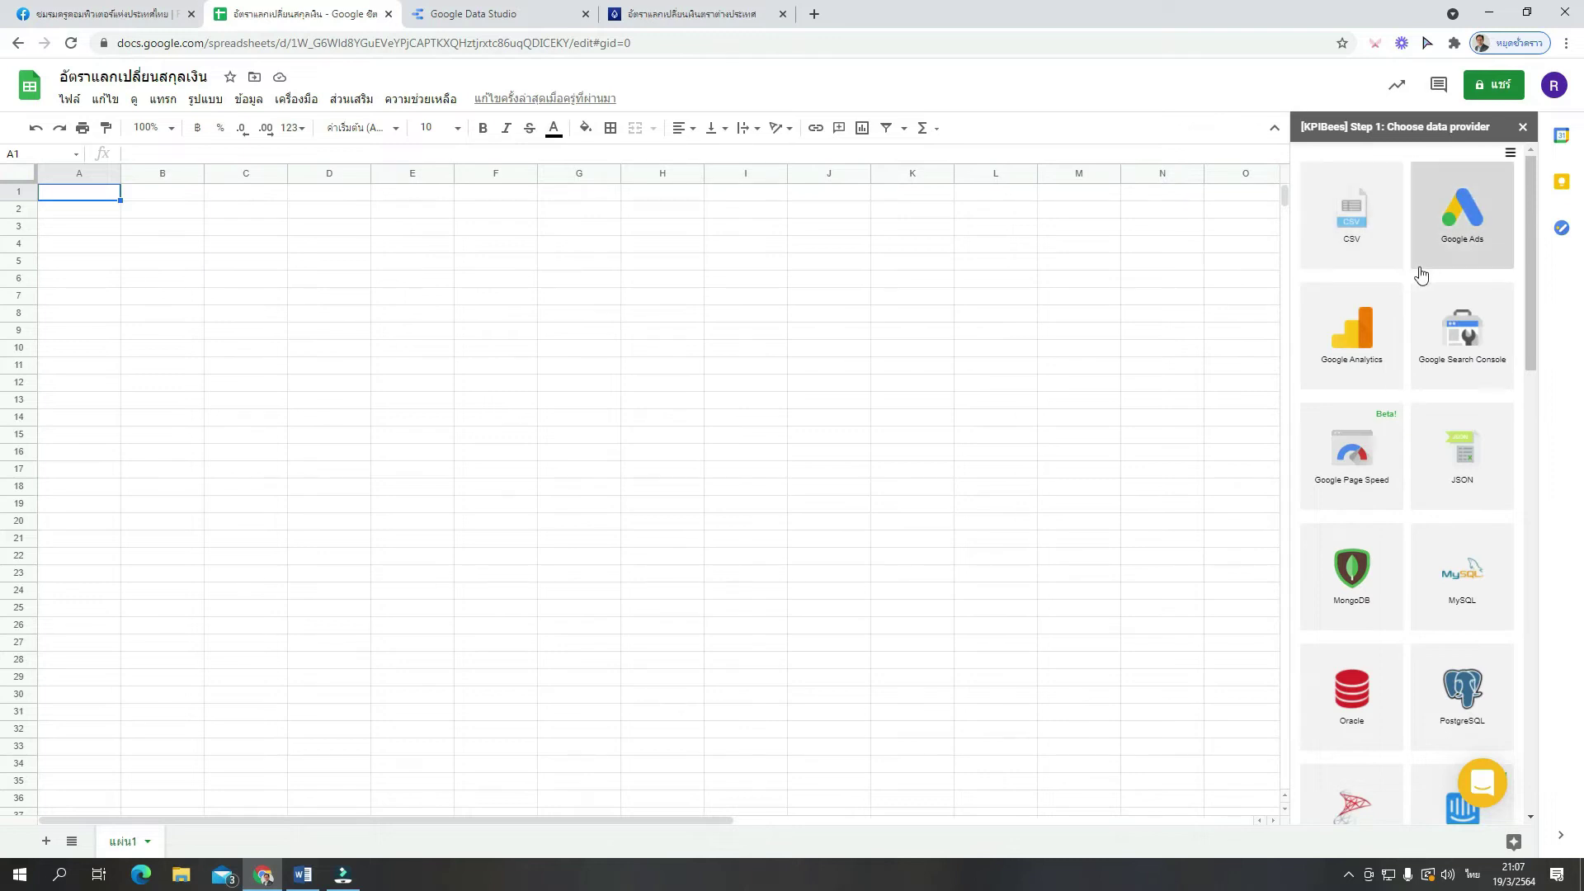
Look through the KPIBees data providers for one that can pull data from a web page
scroll(1435, 275, down, 2)
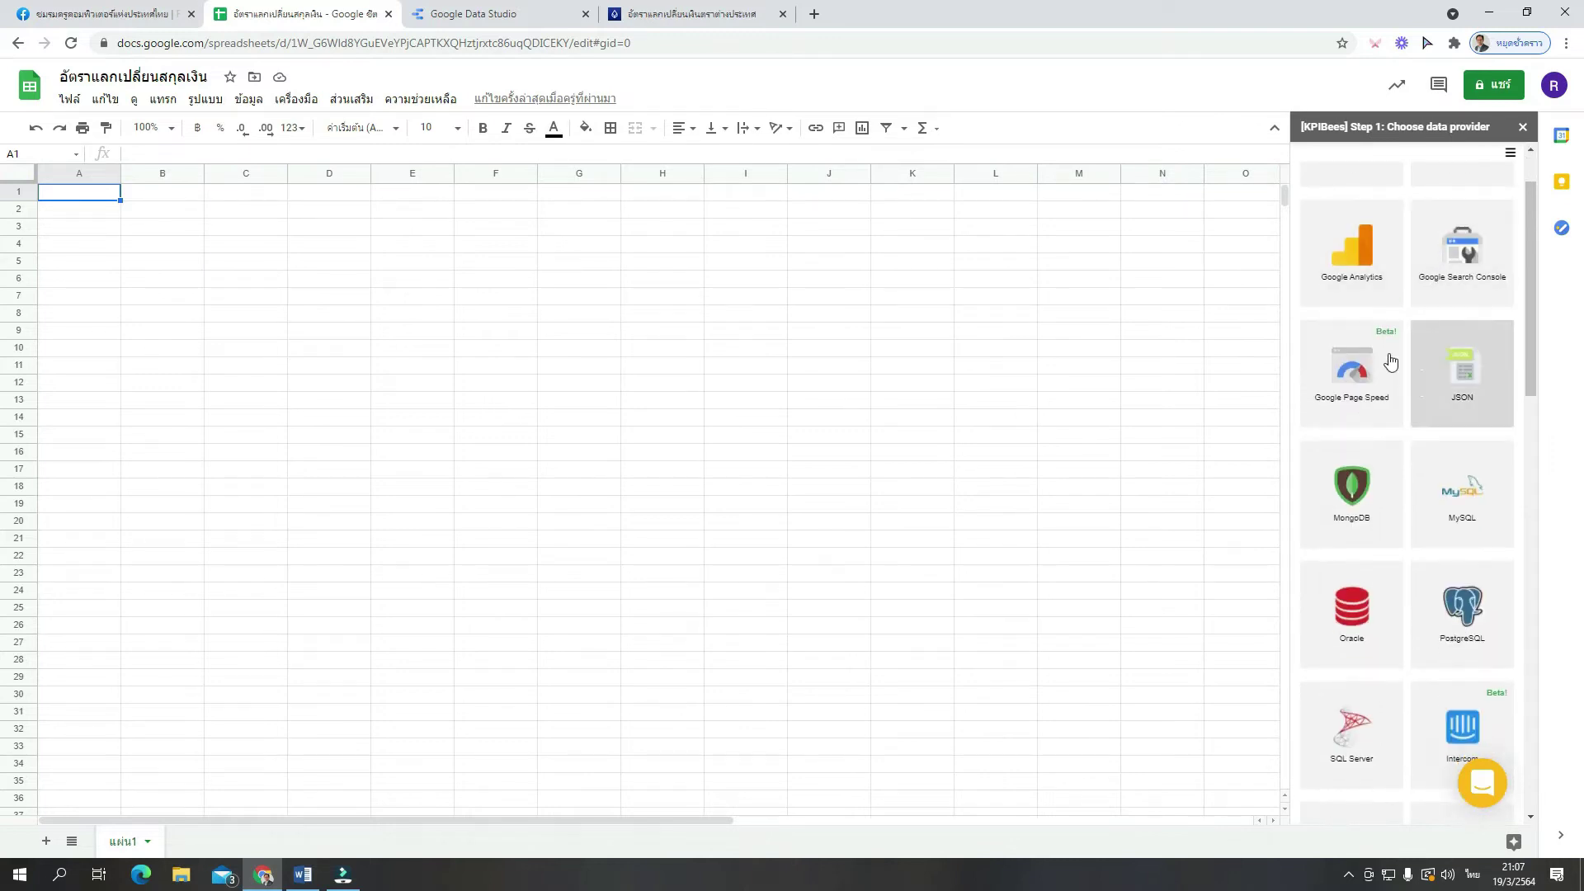
scroll(1423, 478, down, 6)
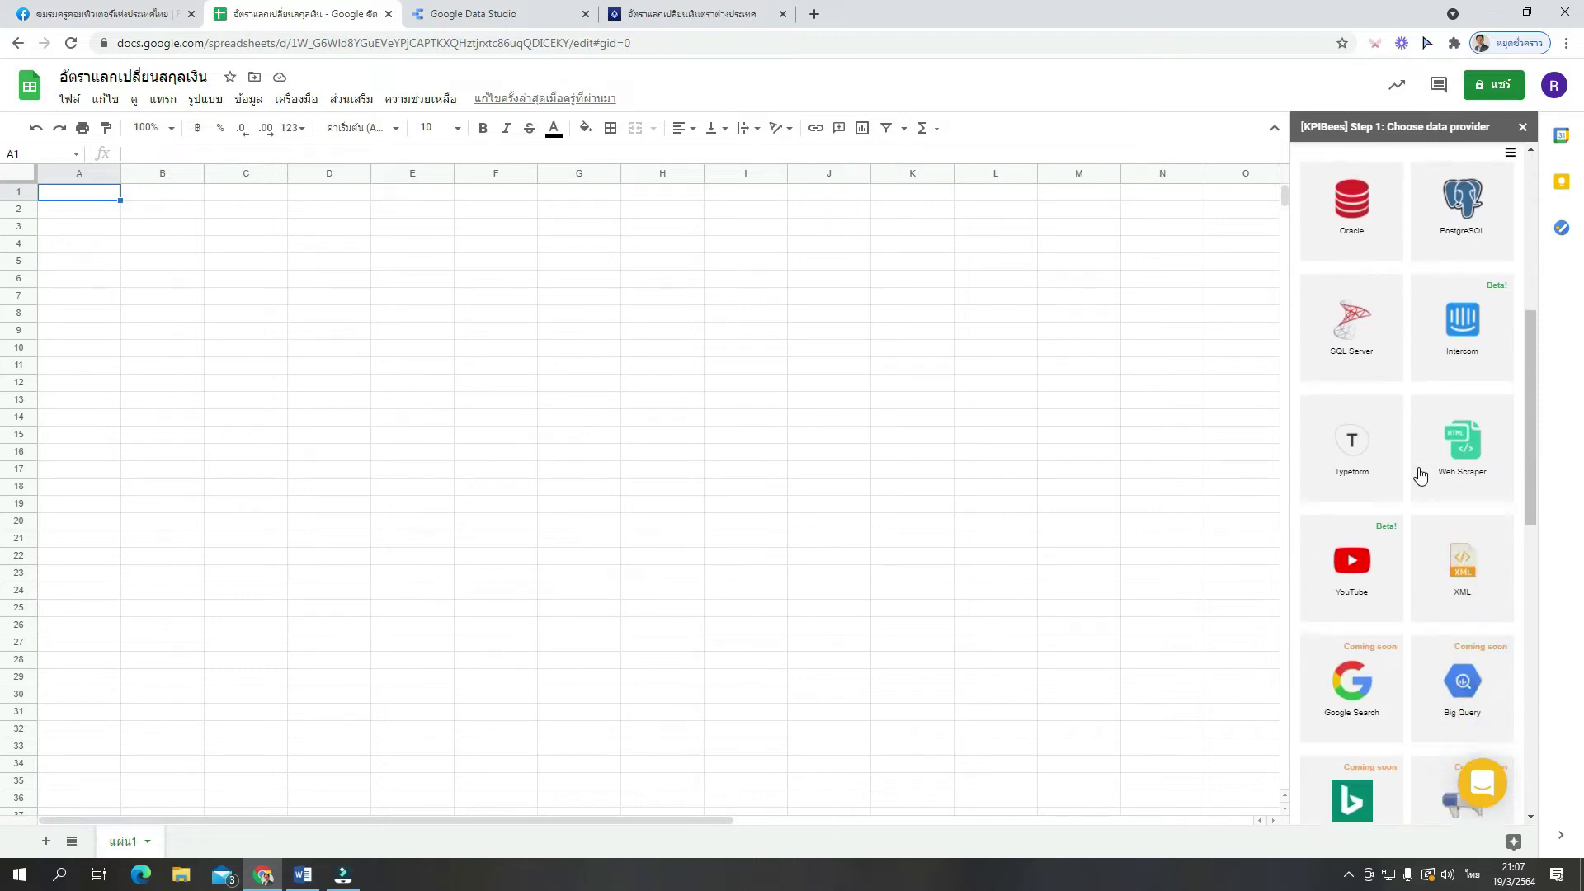
scroll(1433, 486, down, 3)
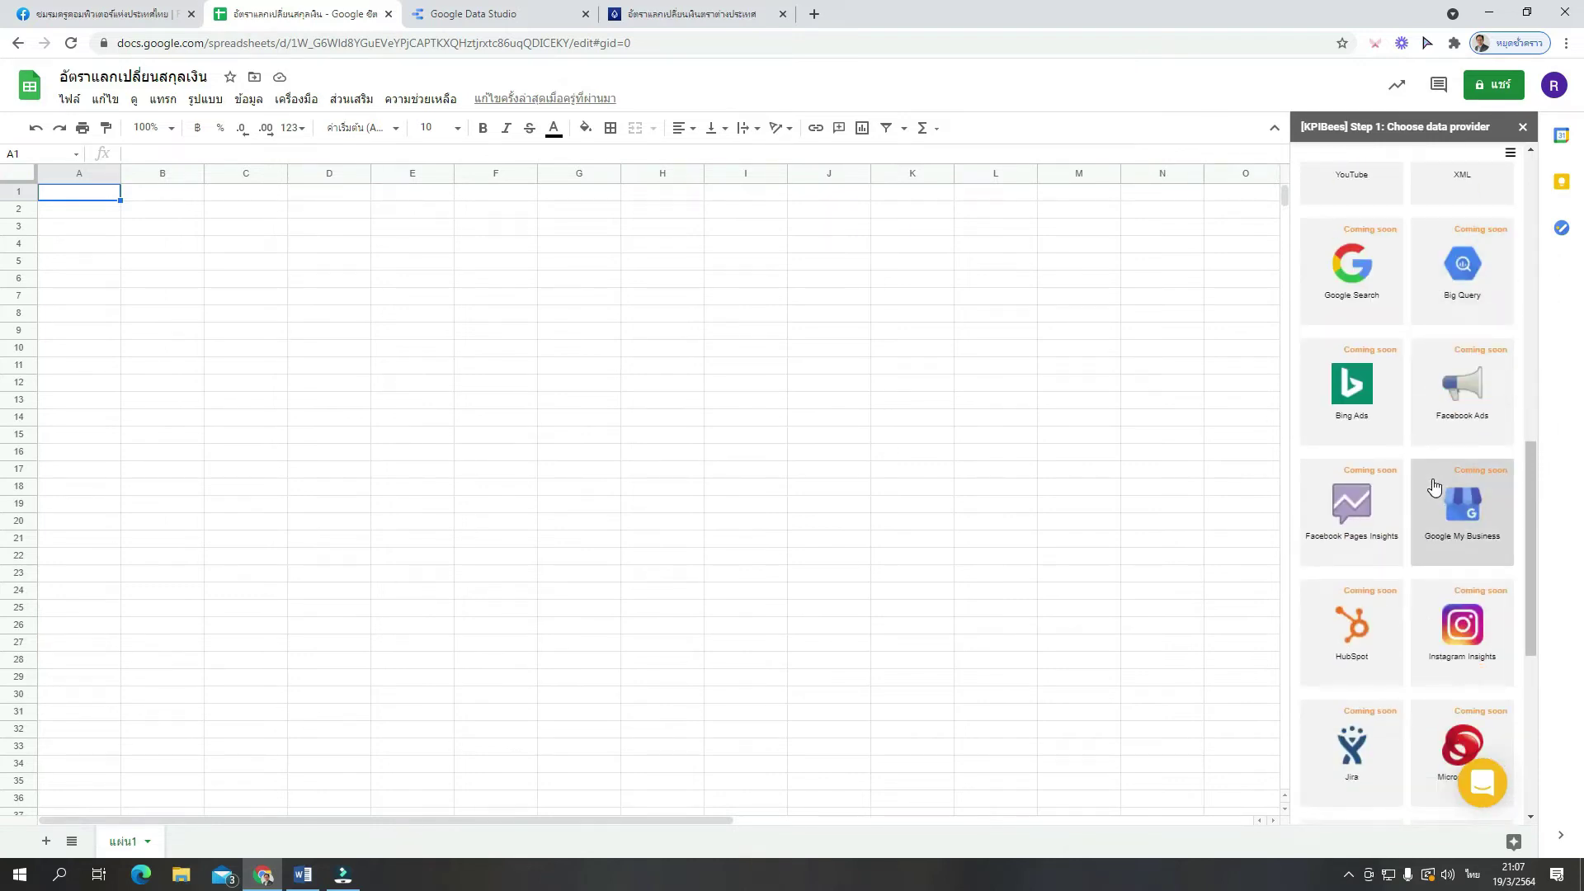
scroll(1433, 486, up, 1)
scroll(1434, 486, down, 3)
scroll(1434, 486, up, 3)
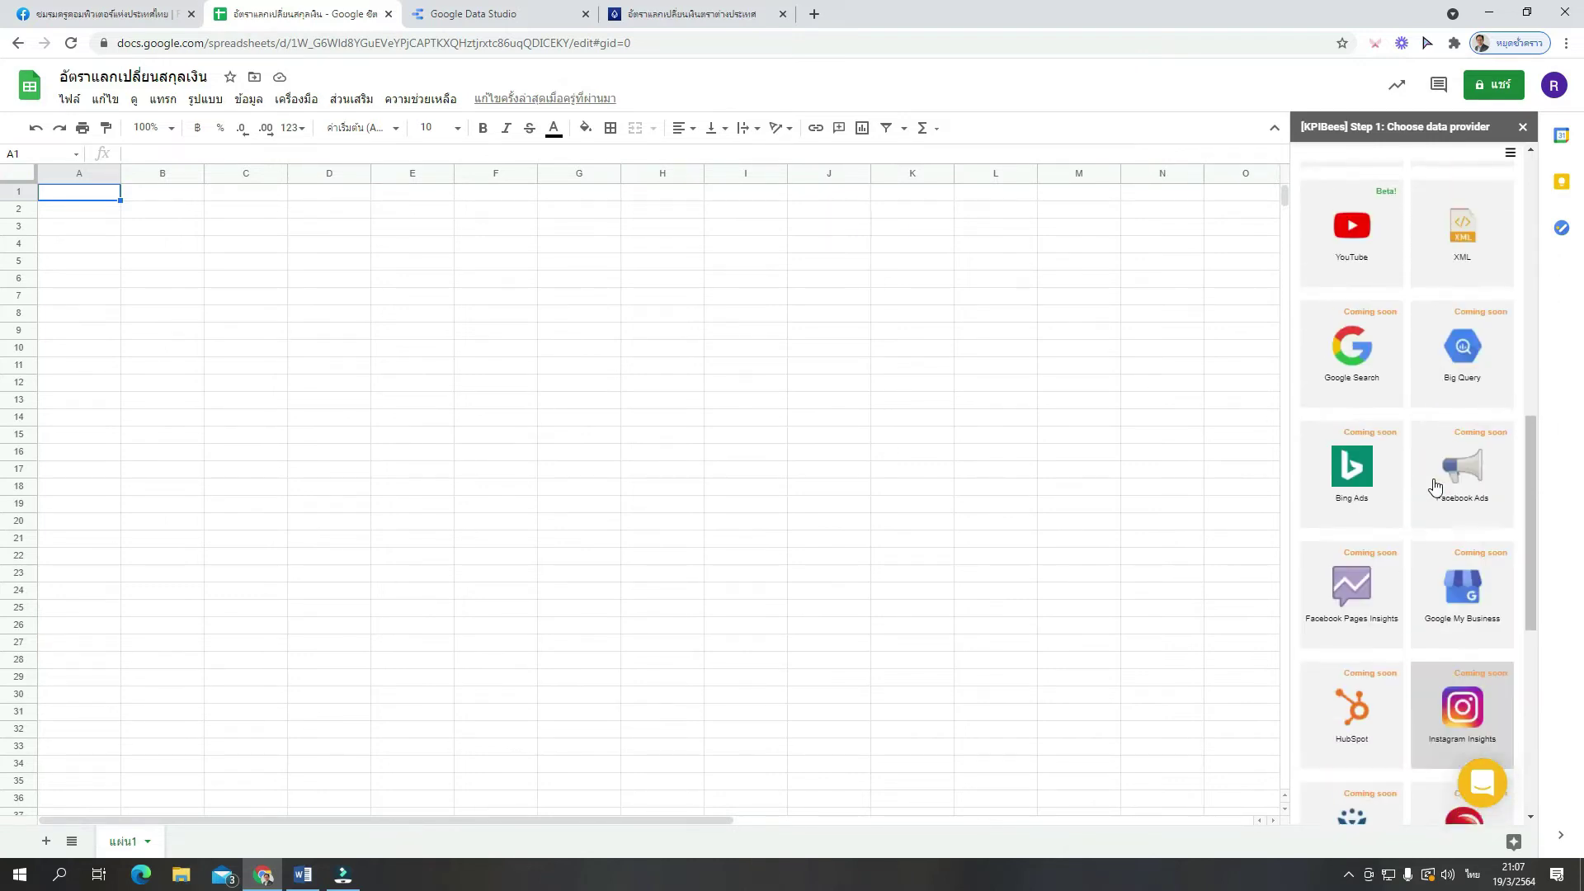
scroll(1435, 487, up, 1)
scroll(1435, 487, down, 7)
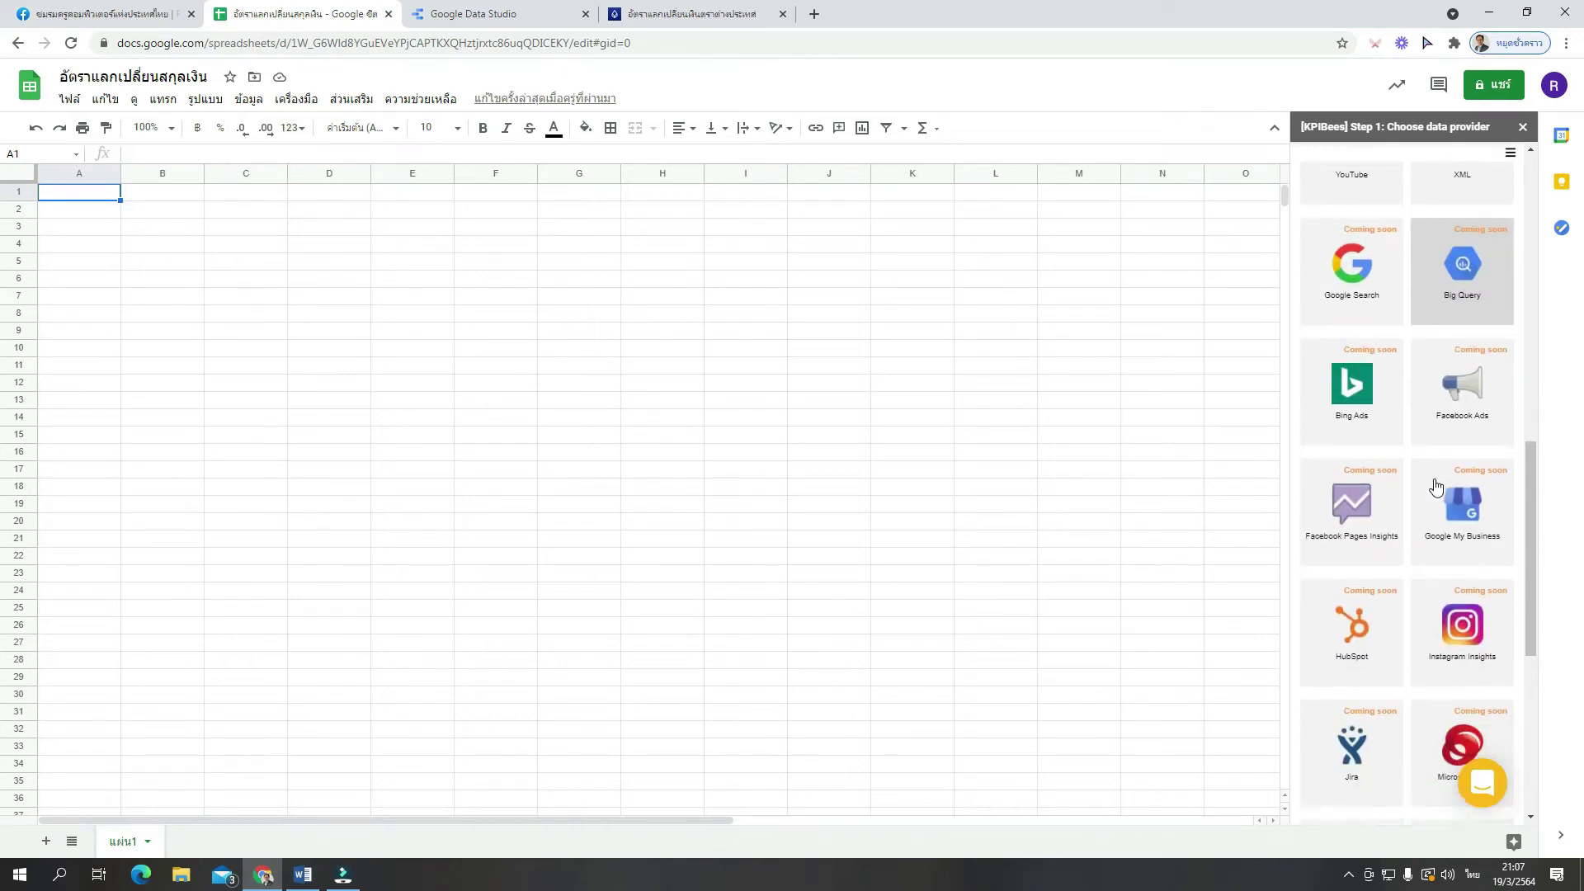
scroll(1435, 489, down, 1)
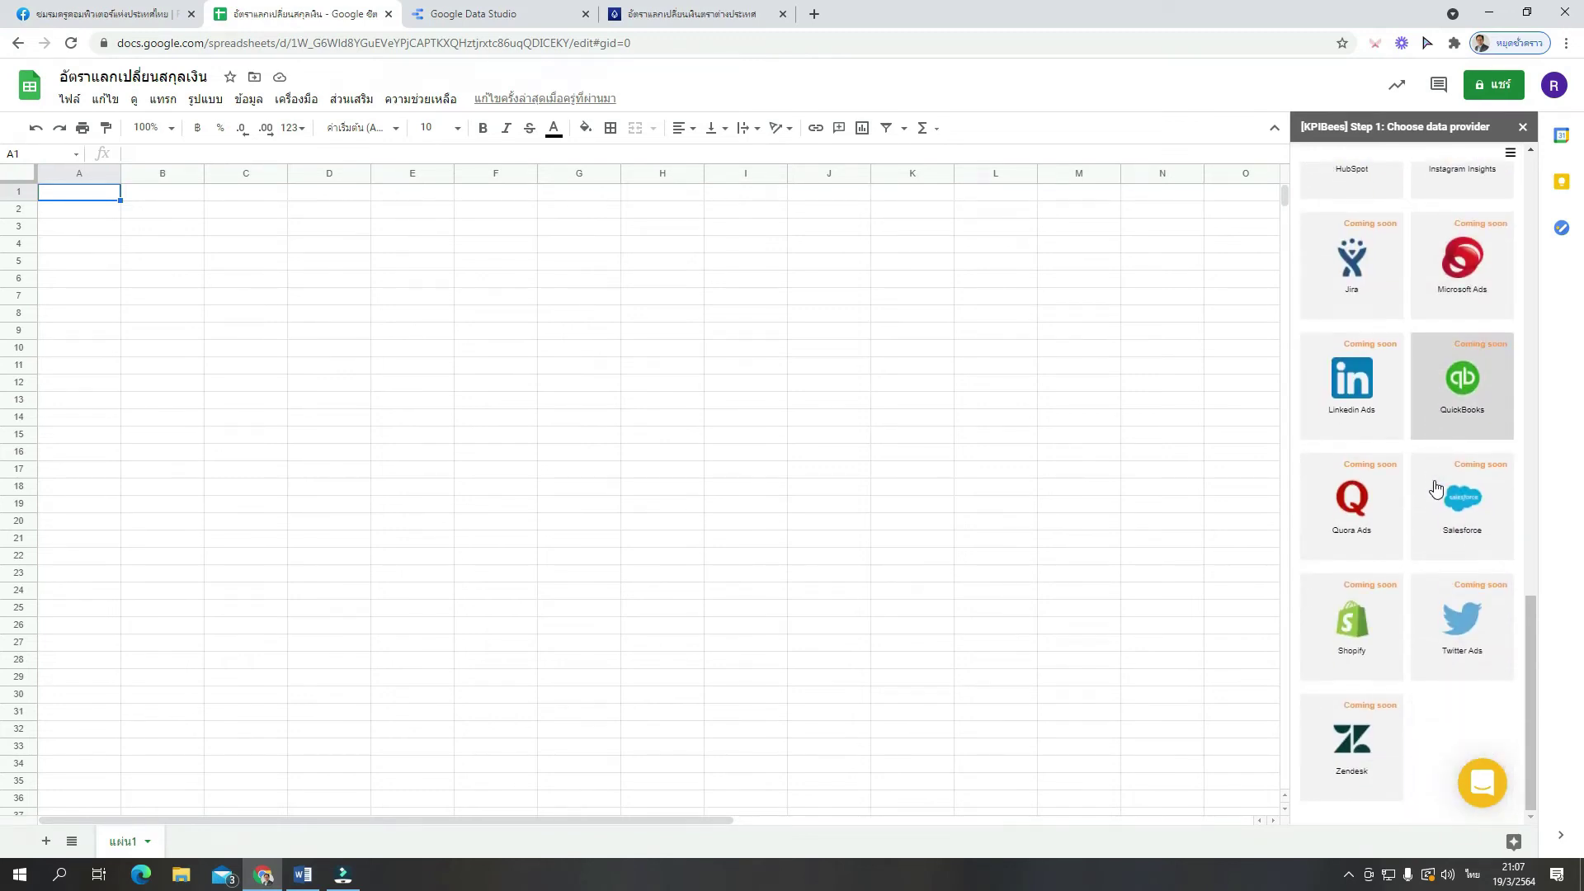
scroll(1435, 488, up, 9)
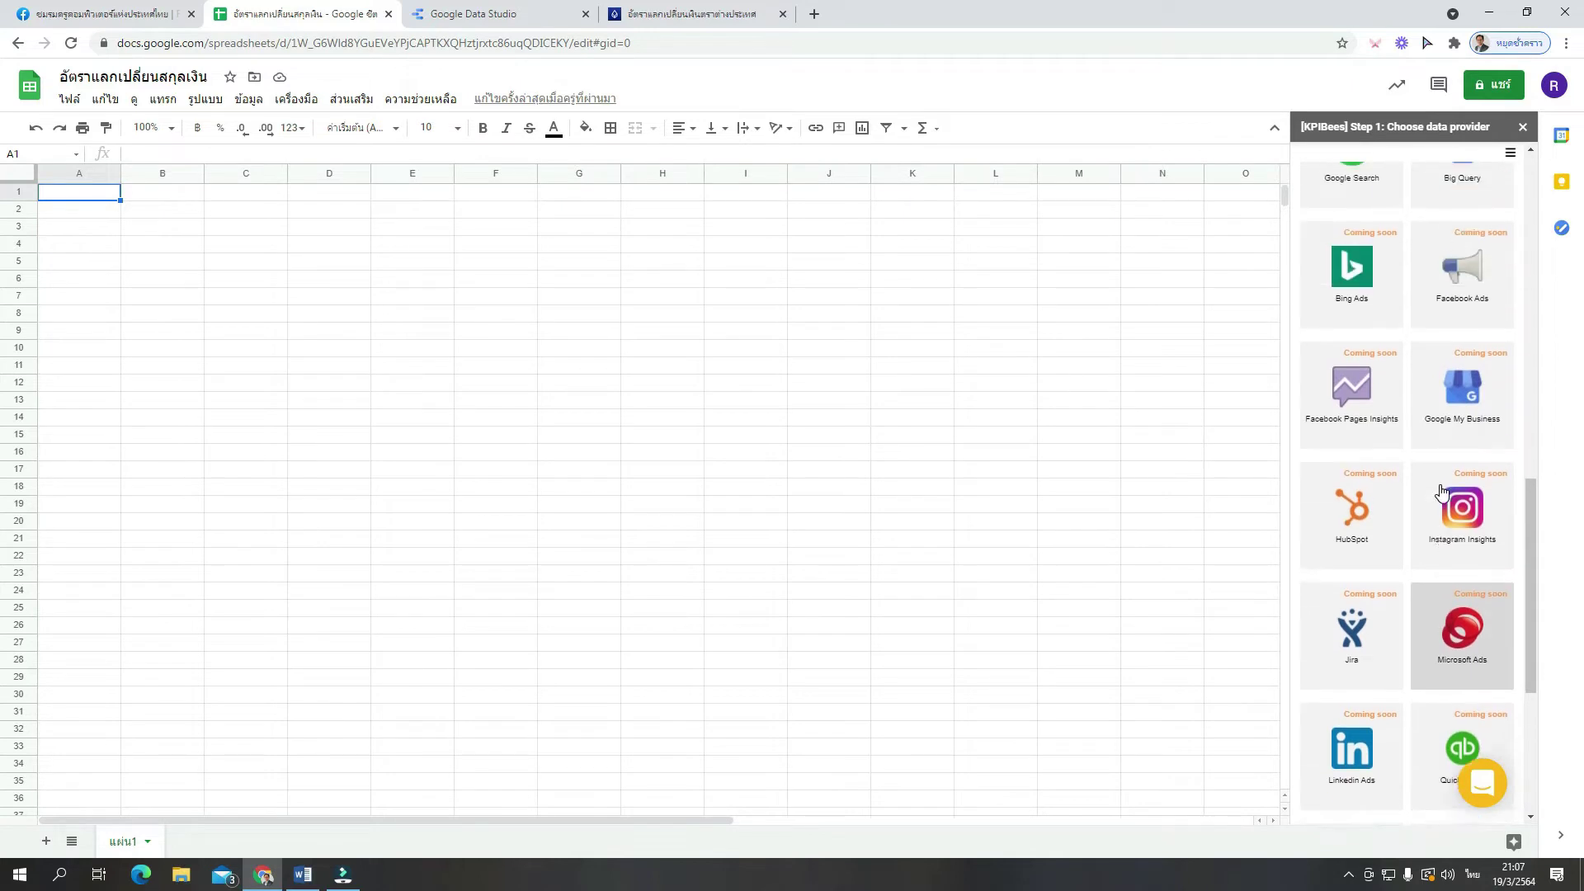
scroll(1440, 493, up, 6)
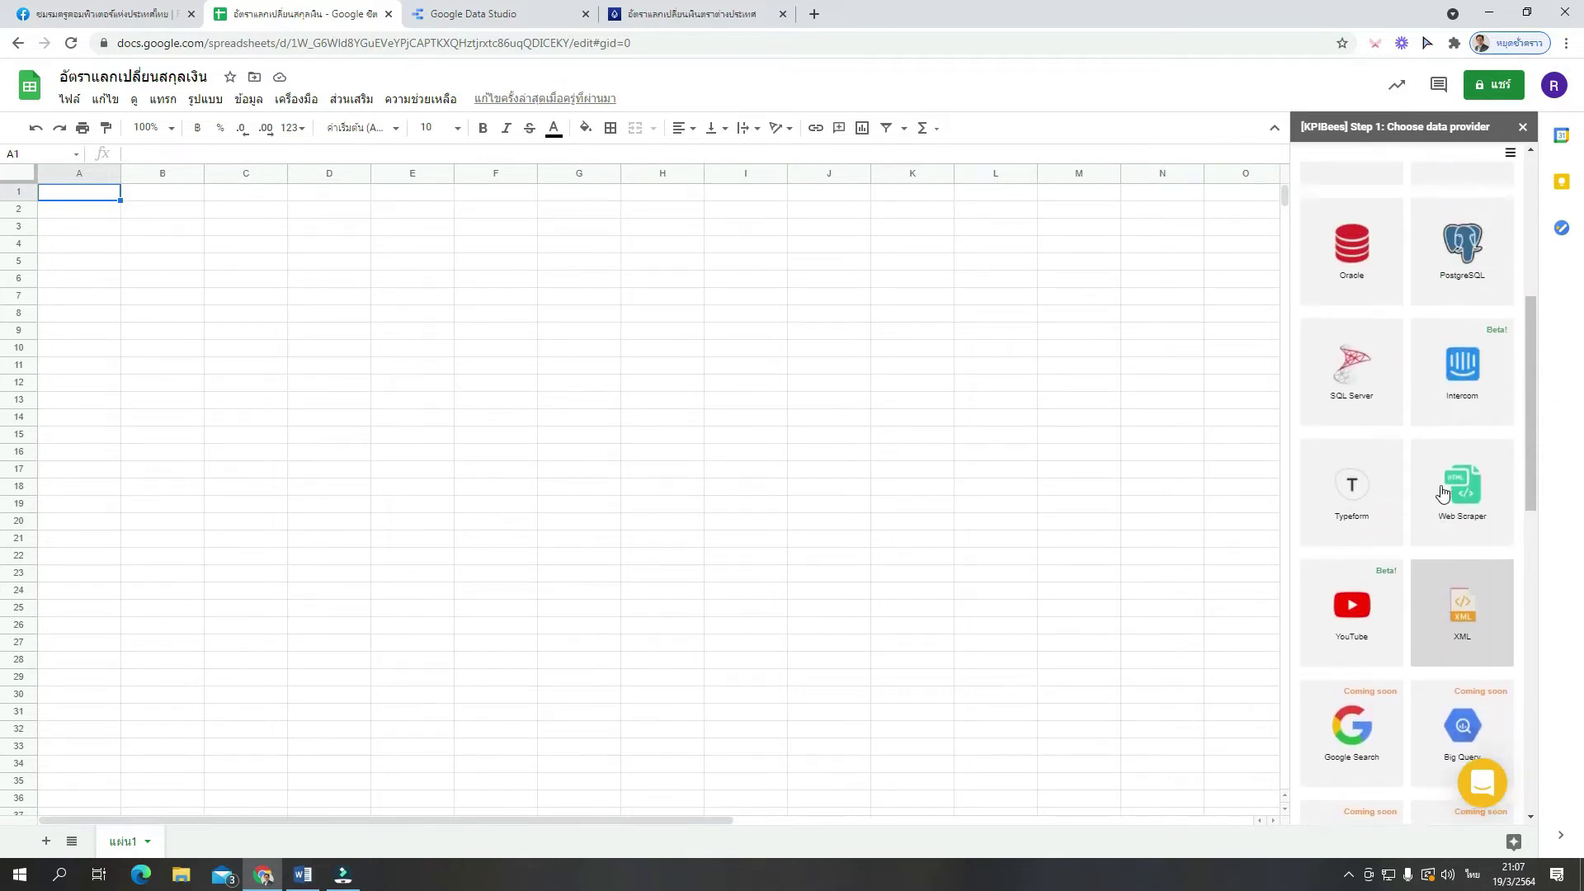
scroll(1441, 493, down, 5)
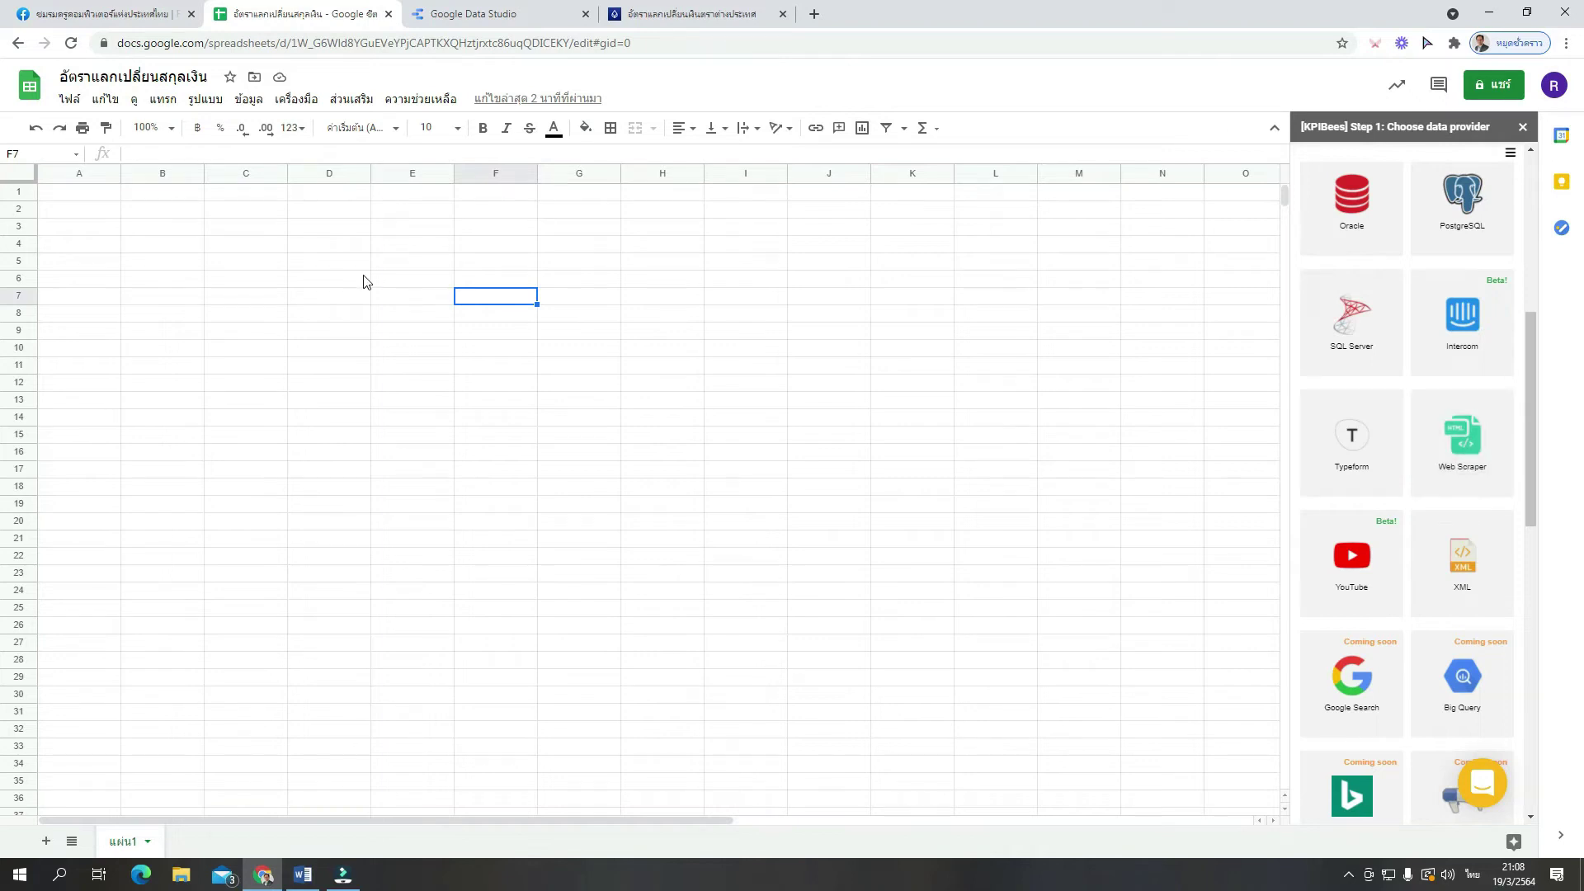
Make A1 the active cell and choose Web Scraper as the KPIBees data provider
click(86, 196)
click(233, 231)
double_click(56, 193)
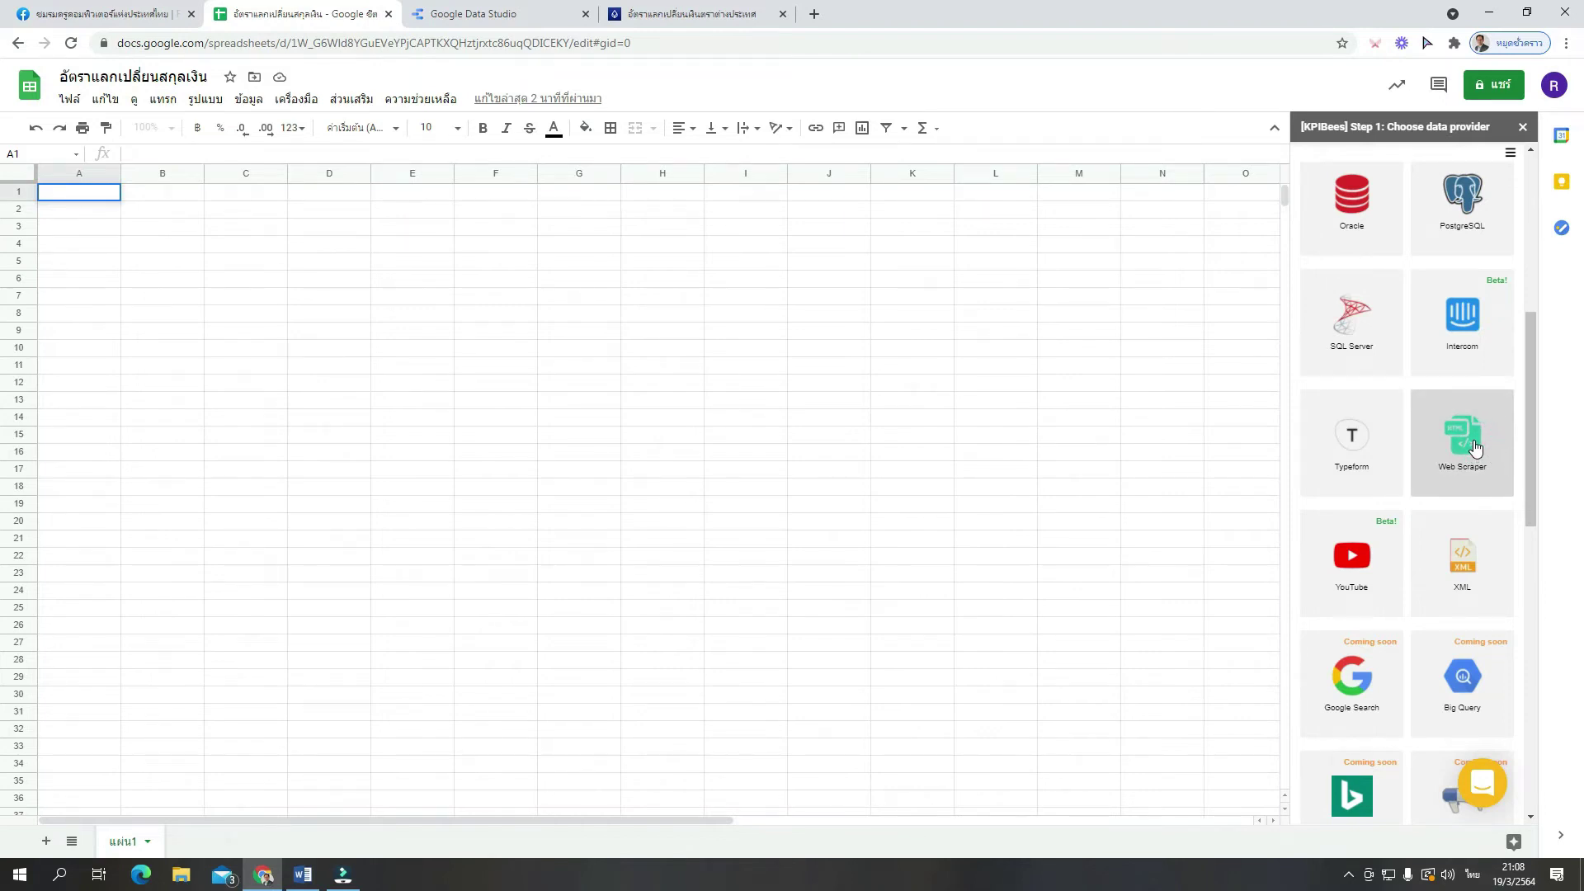
click(1475, 448)
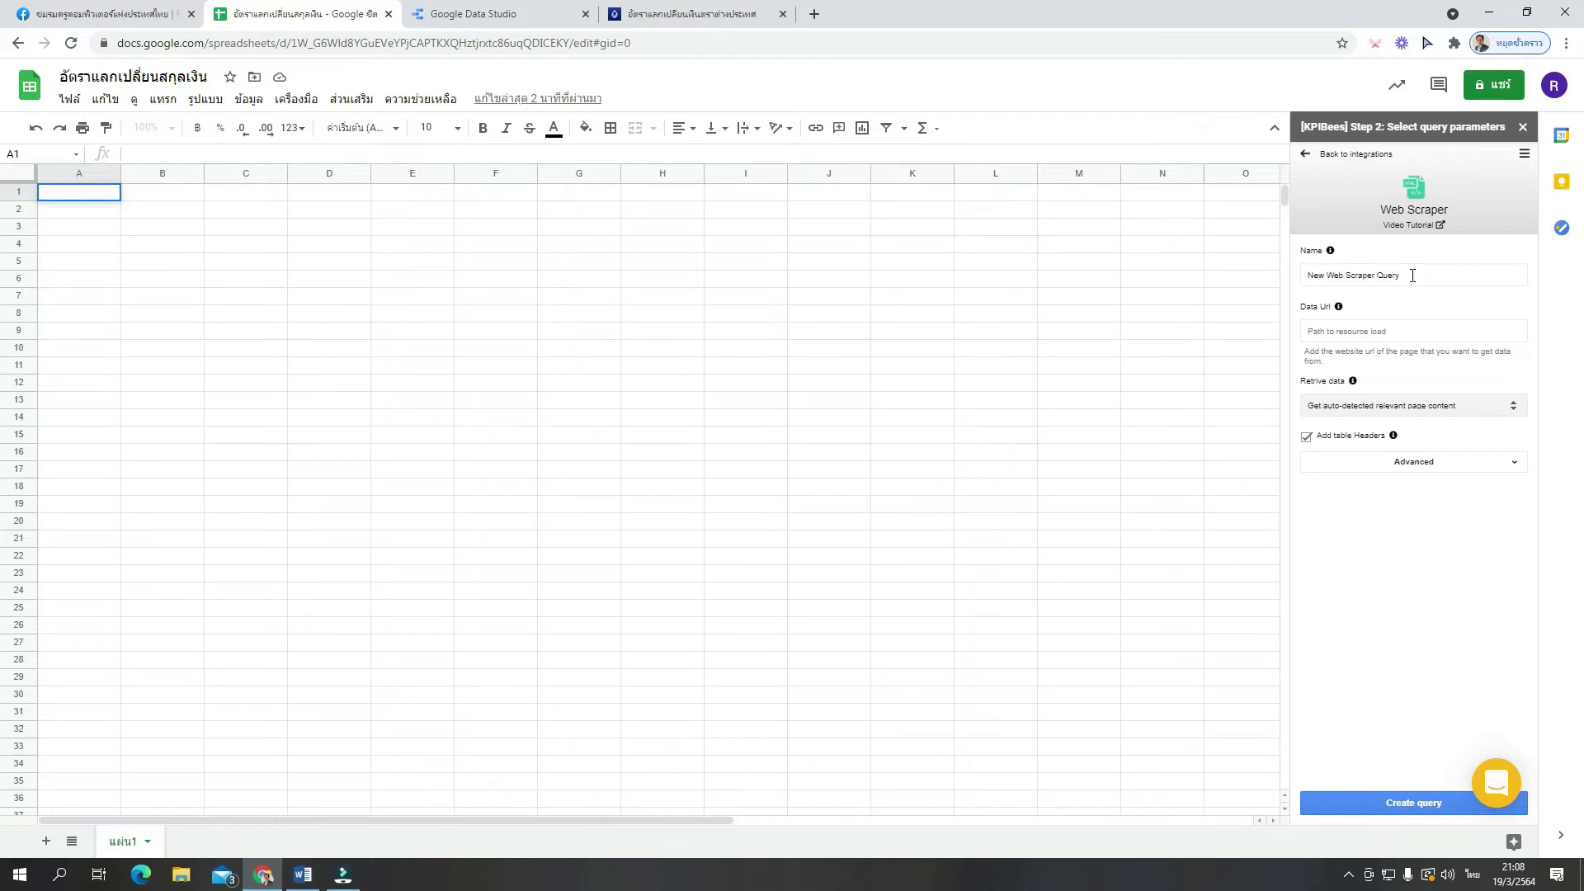
Name the web scraper query Currency Exchange2
drag(1412, 276, 1200, 280)
text(ป)
key(BackSpace)
key(alt+shift)
text(xc)
key(BackSpace)
text(Cu)
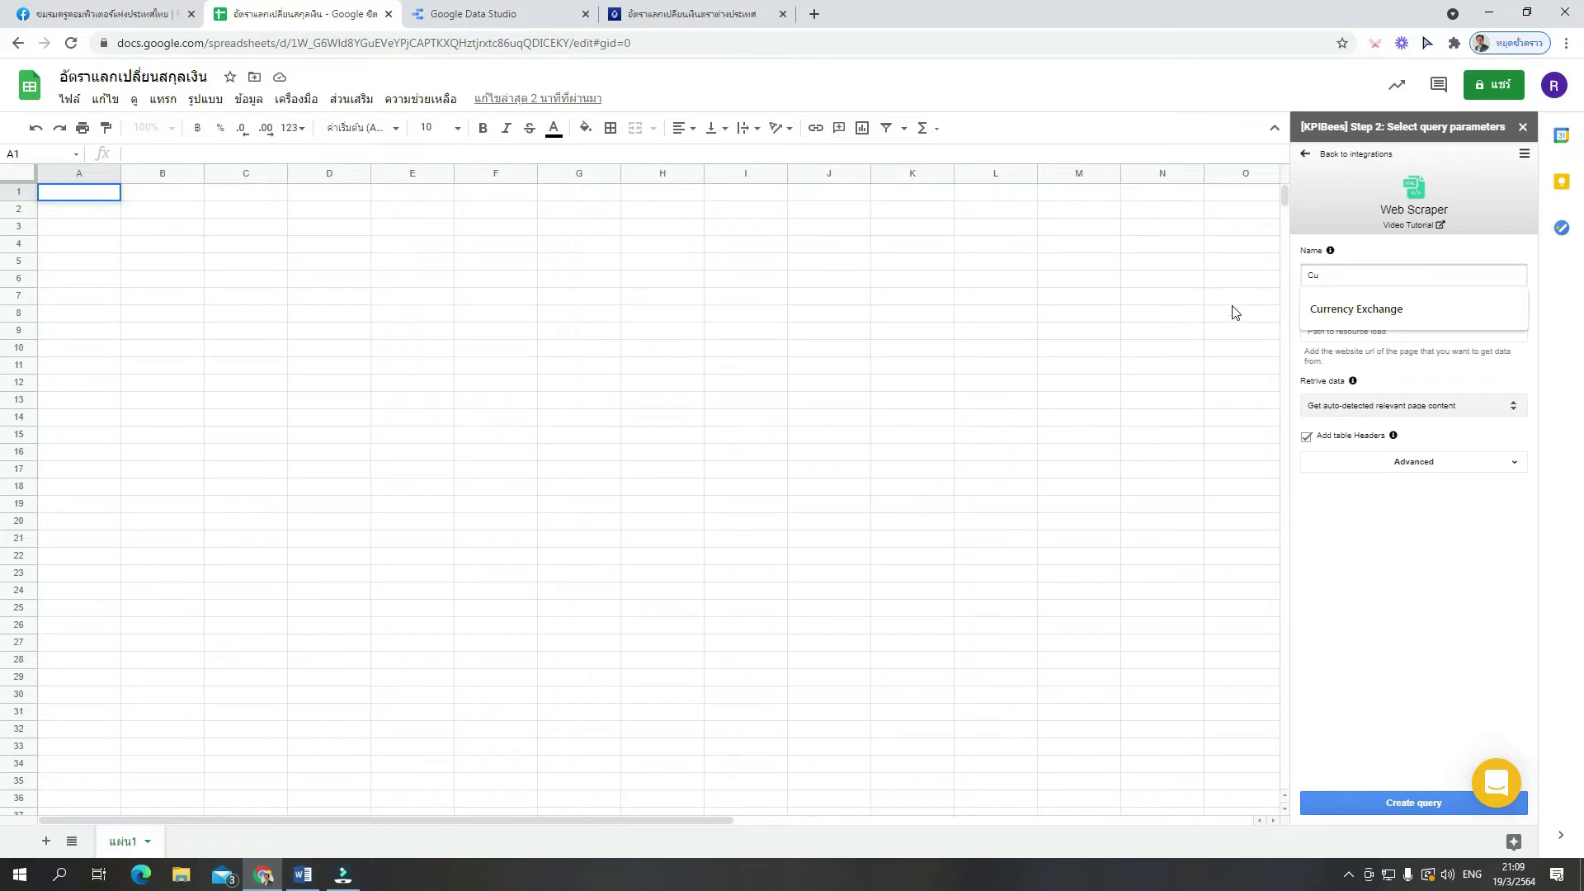
click(1324, 305)
click(1407, 275)
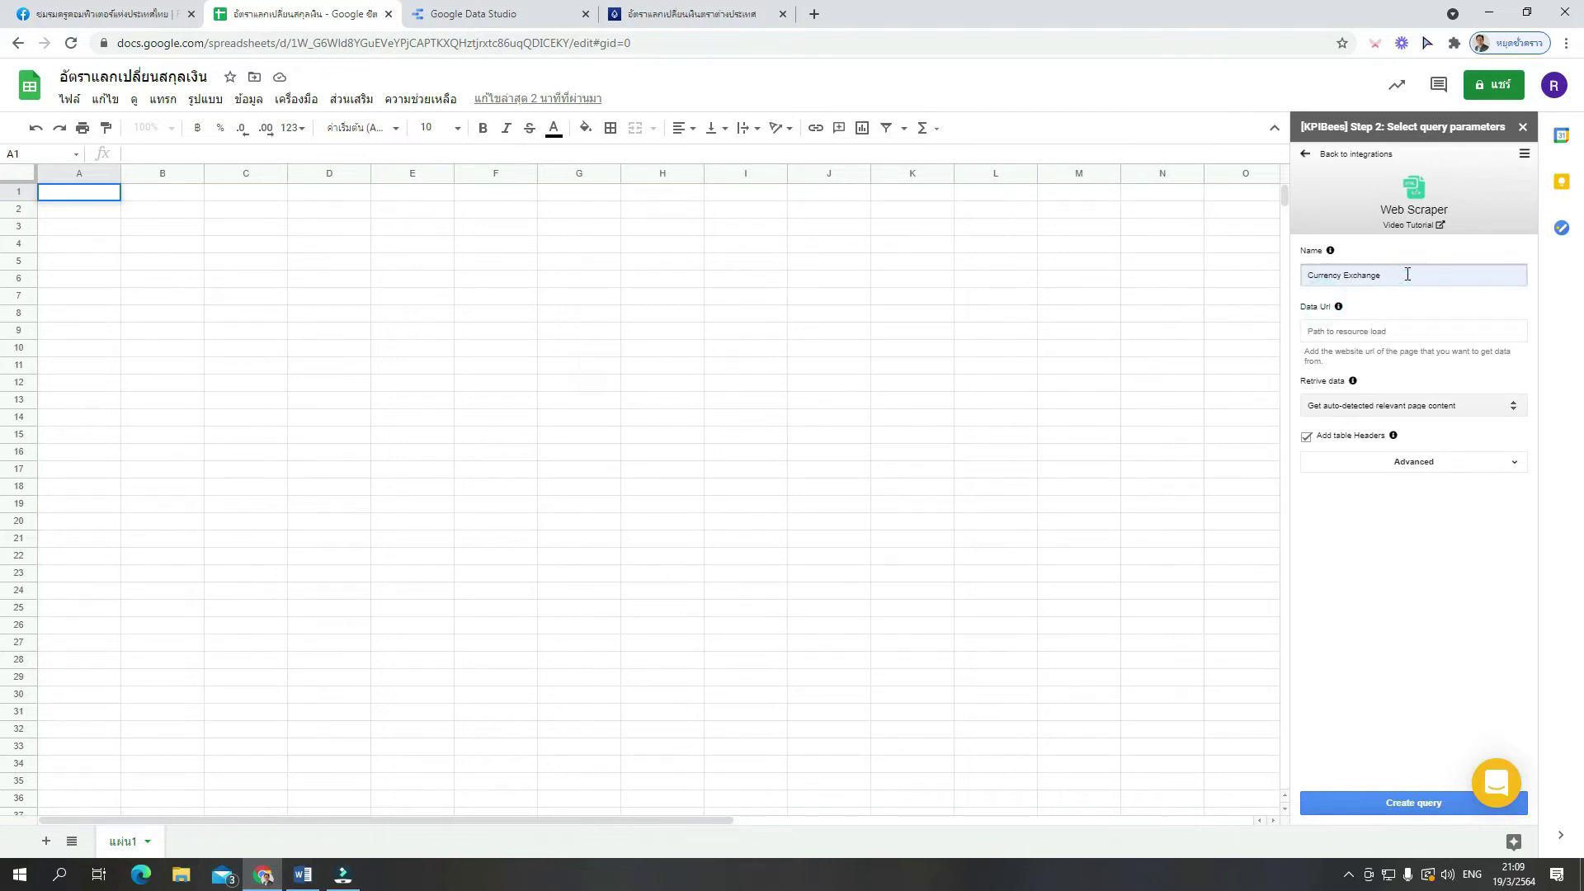
text(2)
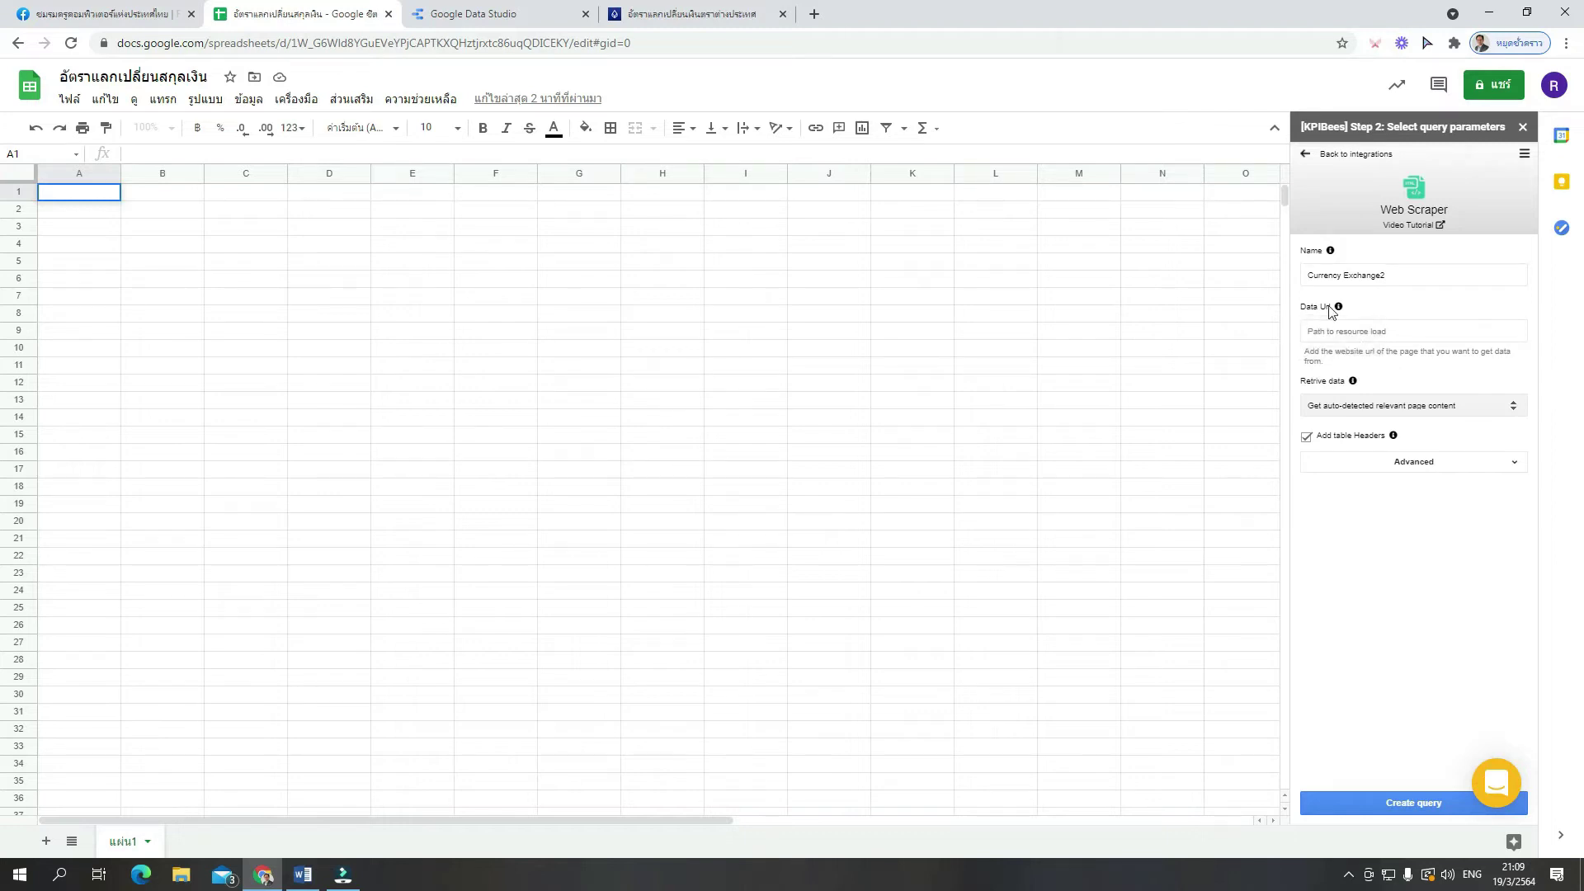
Copy the address of the Bangkok Bank Foreign-Exchange-Rates page and paste it as the query's Data Url
click(648, 18)
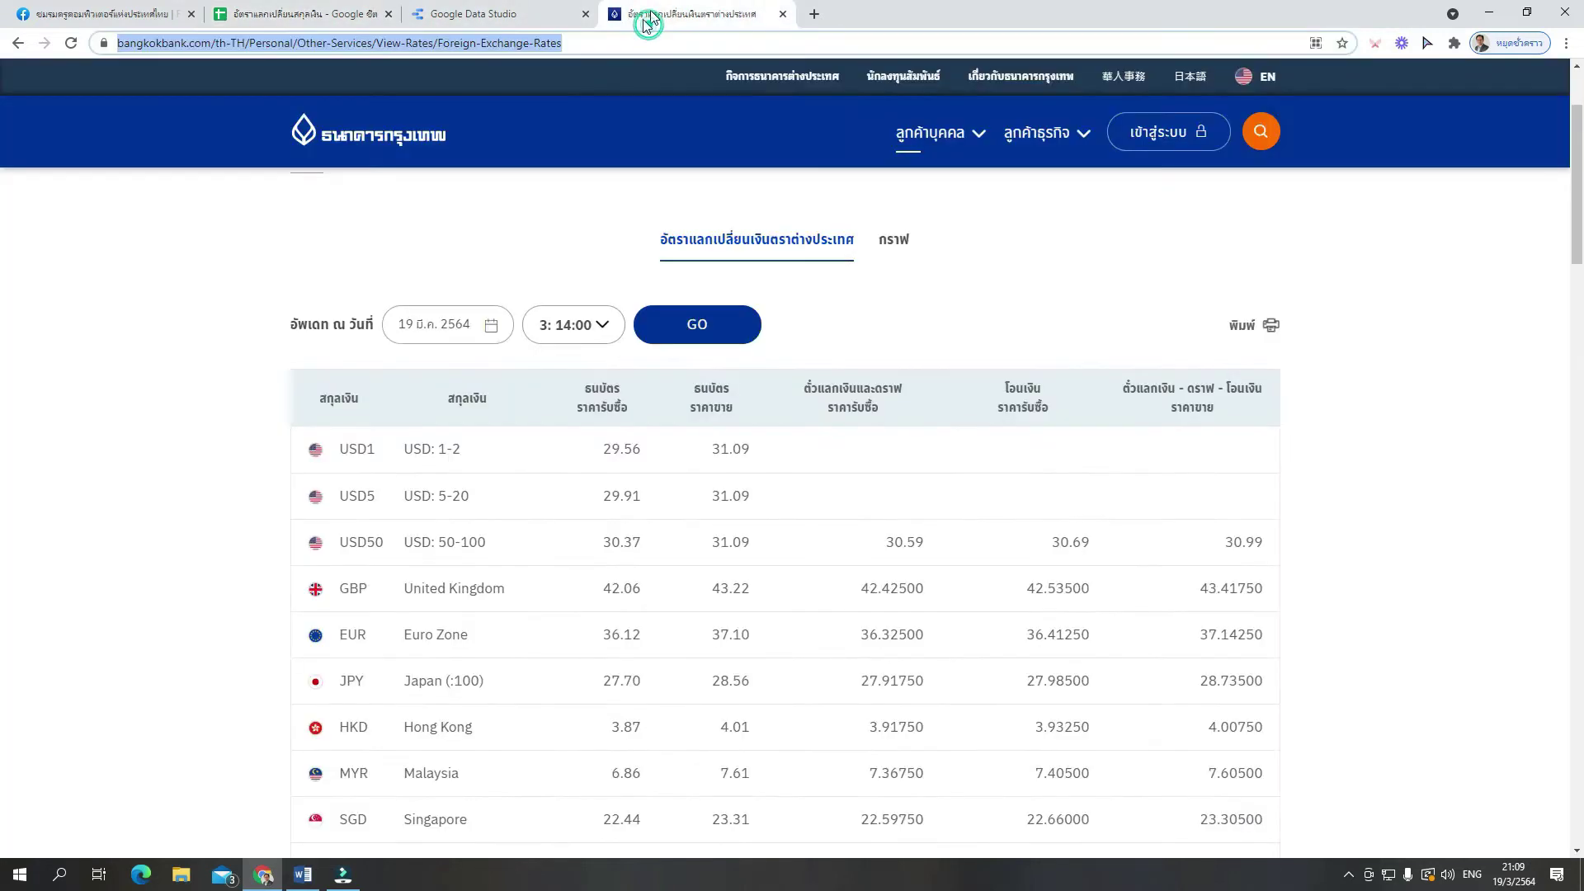
right_click(190, 47)
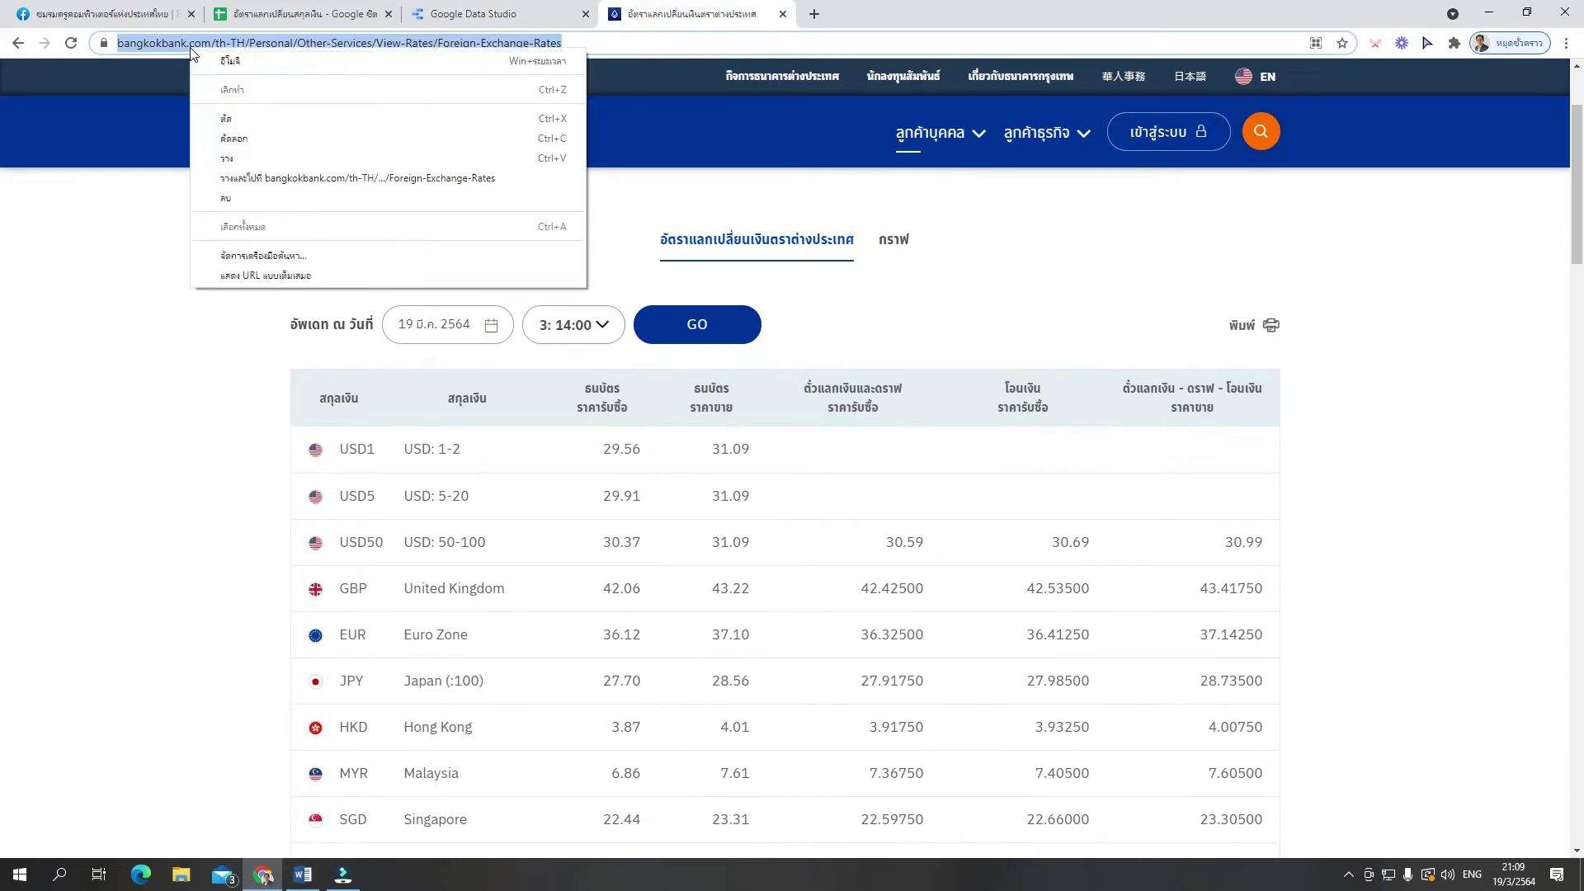
click(233, 139)
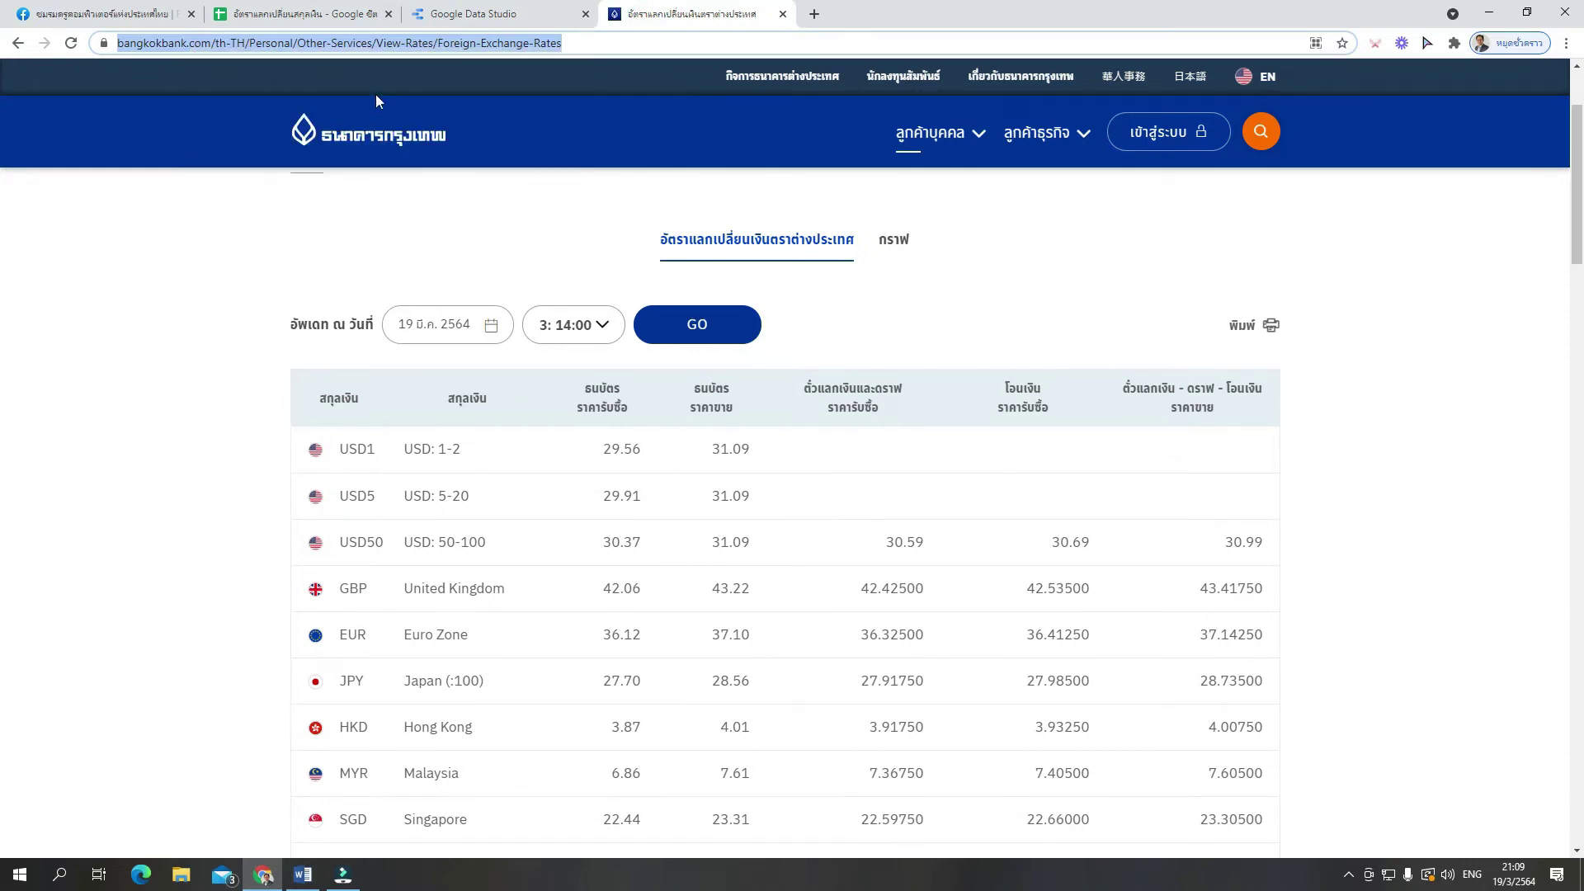
click(239, 17)
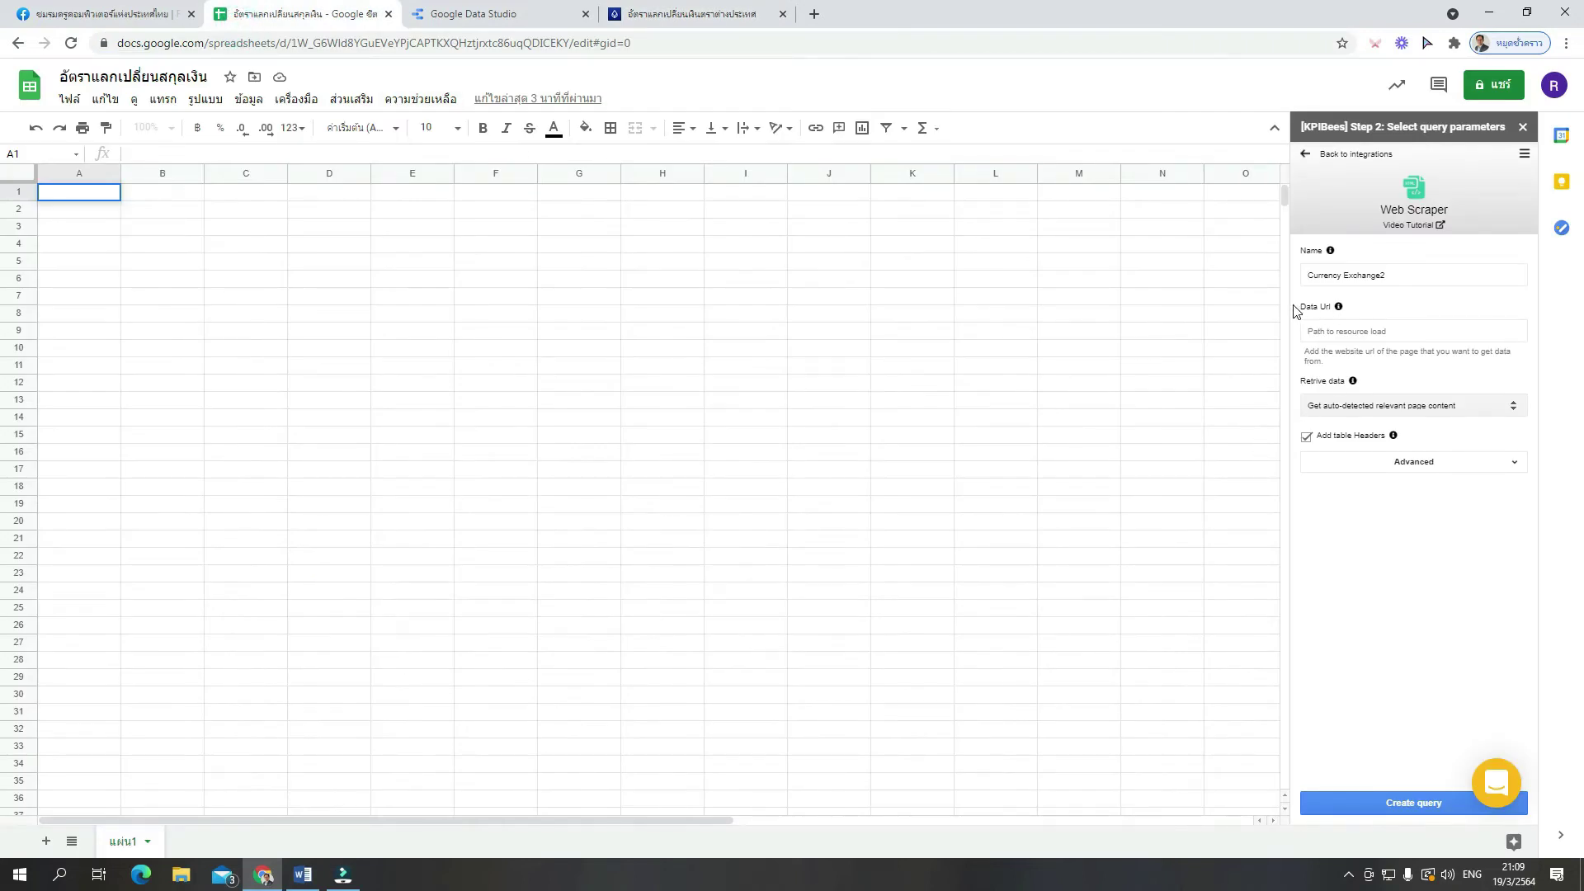
click(1355, 331)
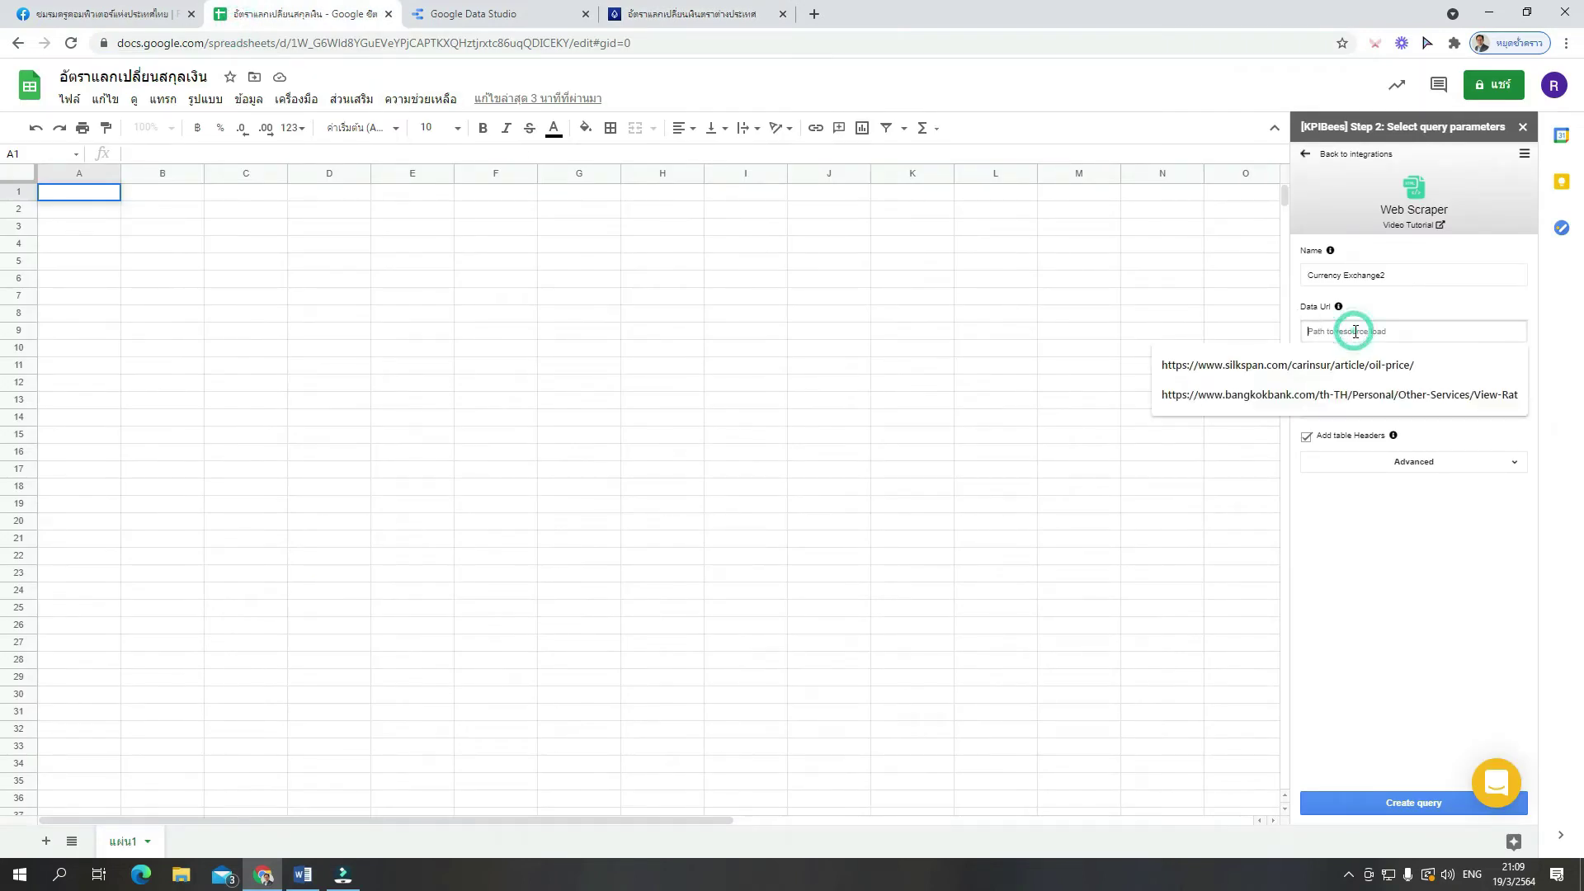
right_click(1356, 334)
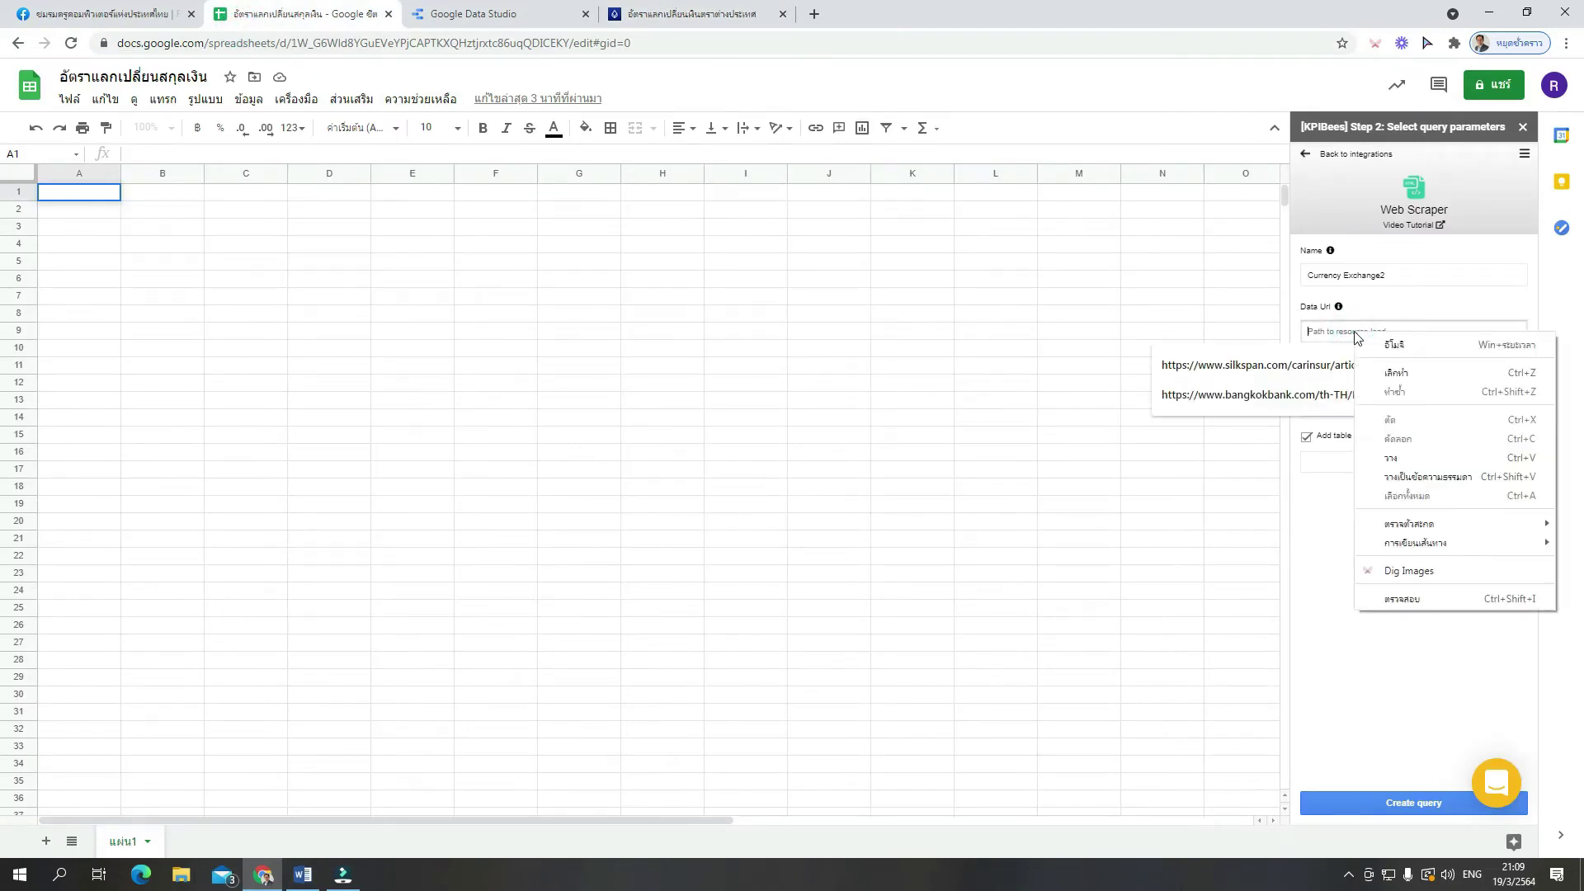
click(1418, 457)
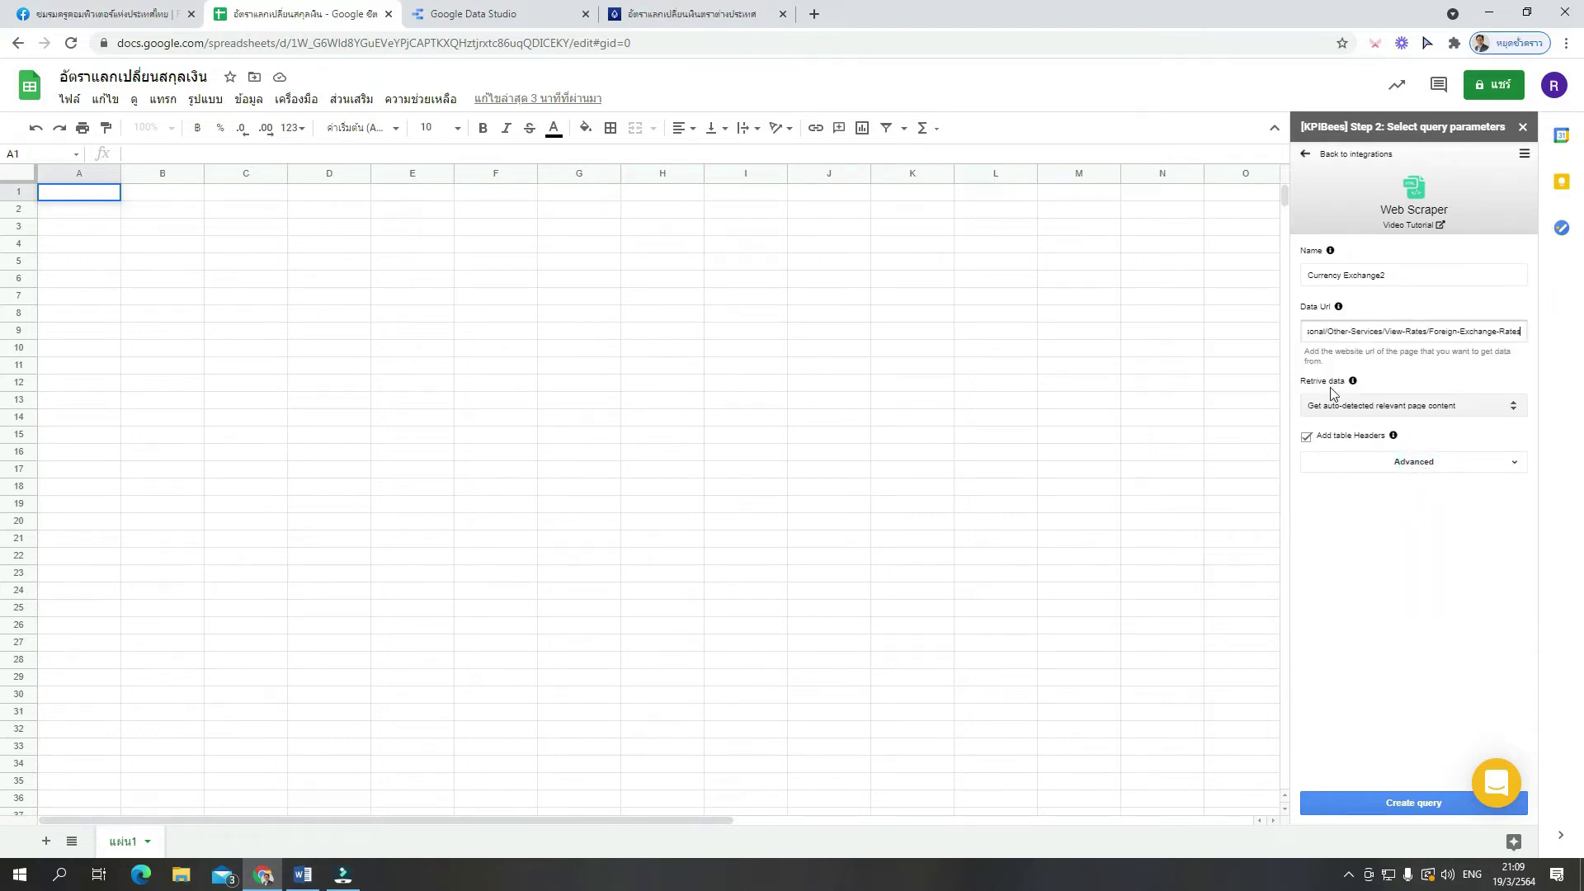
Set the query to get the 1st table from the page, check that table on the bank page, and create the query
click(1340, 413)
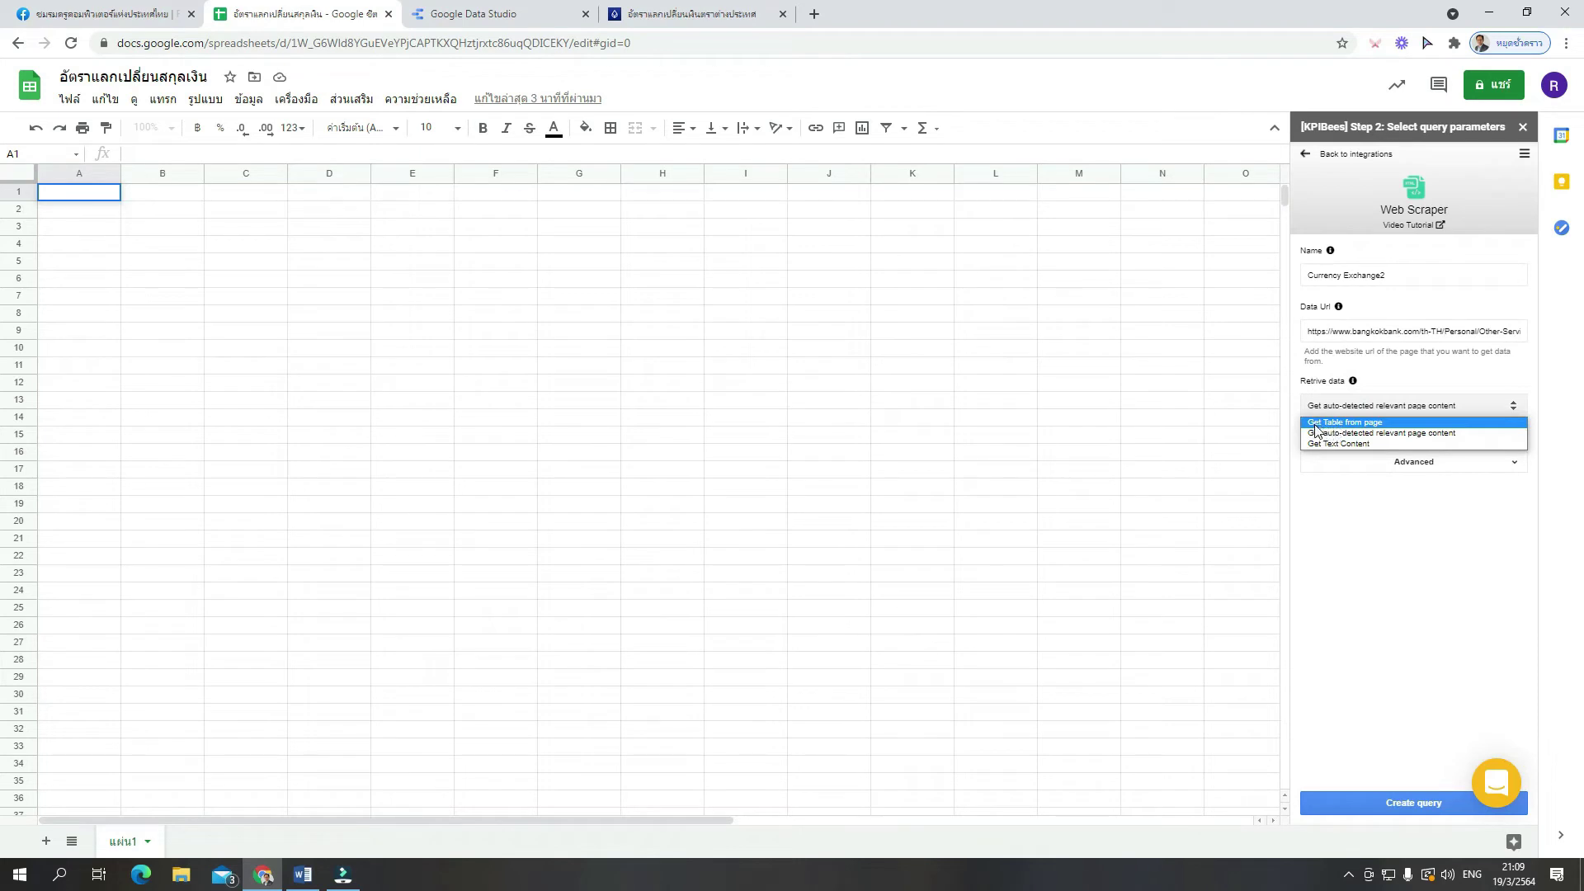
click(1355, 422)
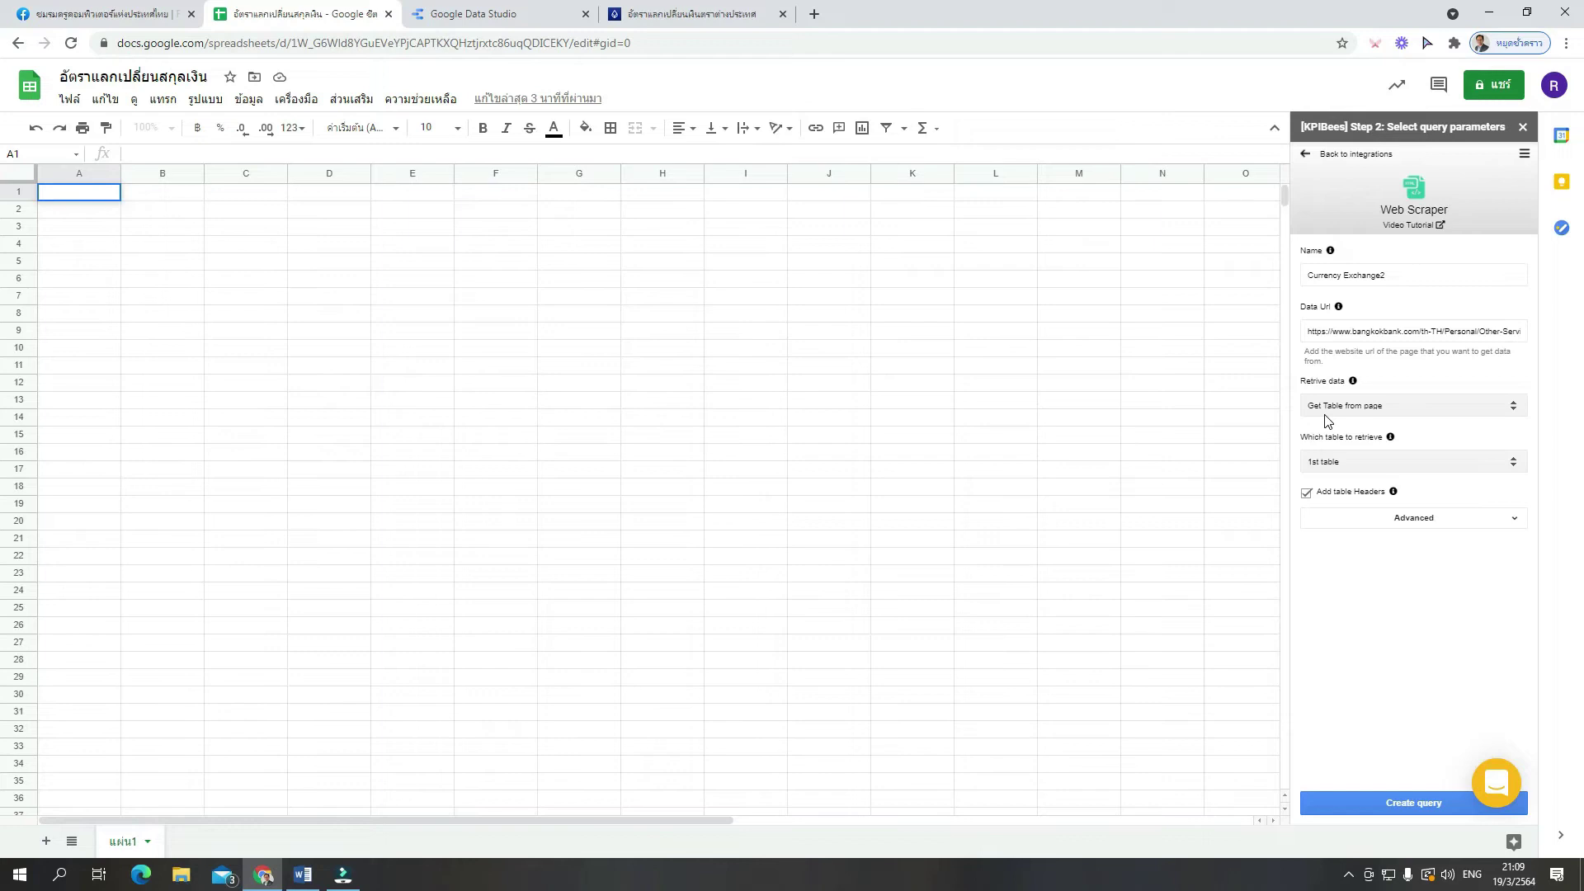
click(660, 15)
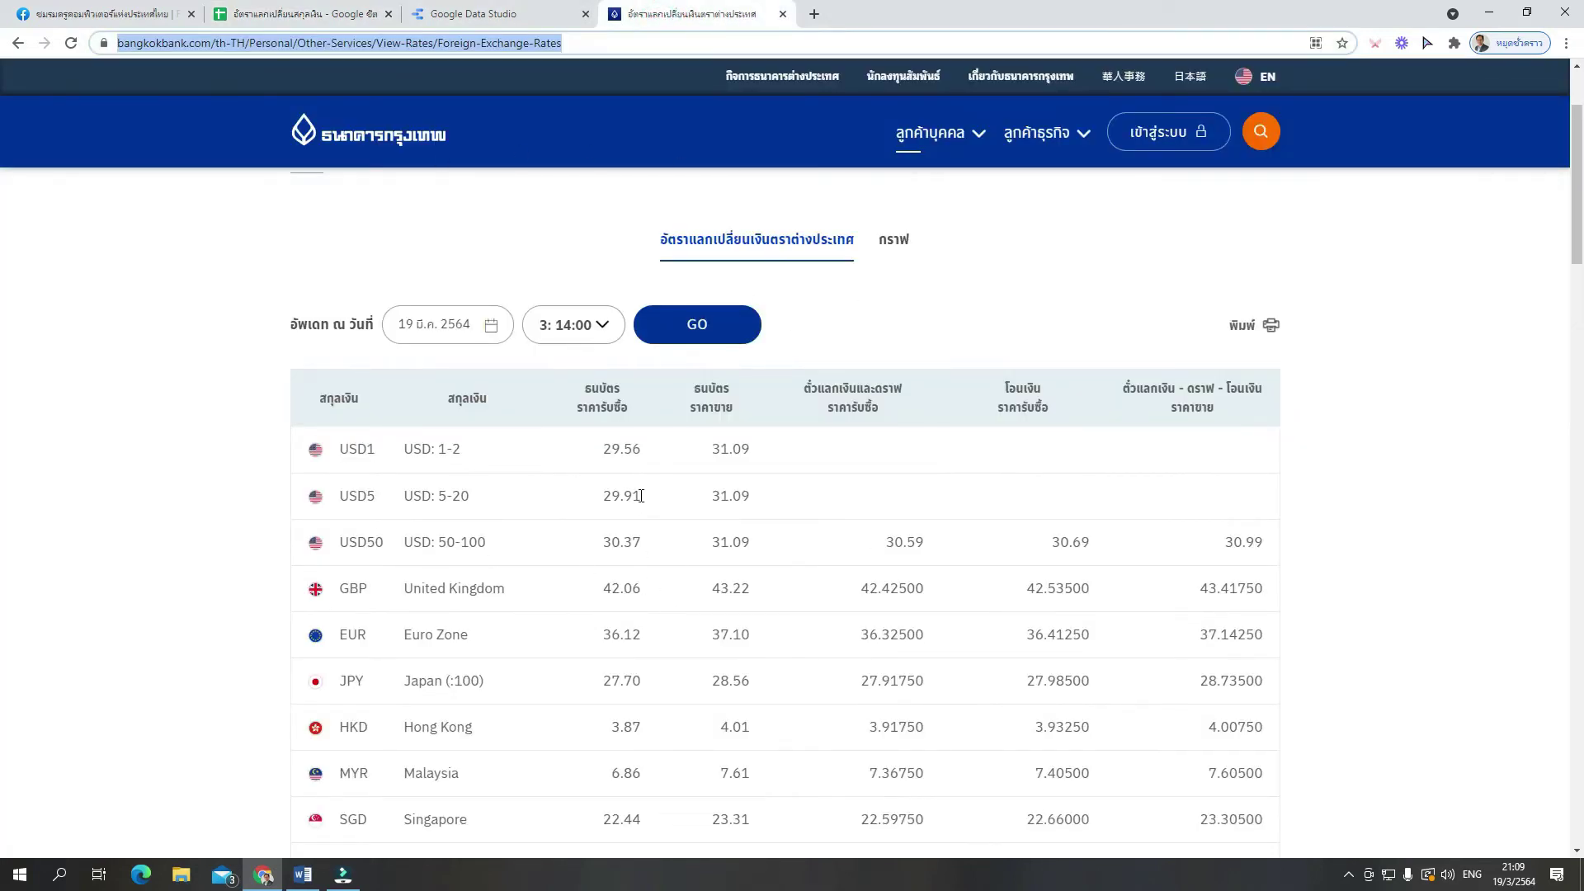
scroll(523, 463, down, 8)
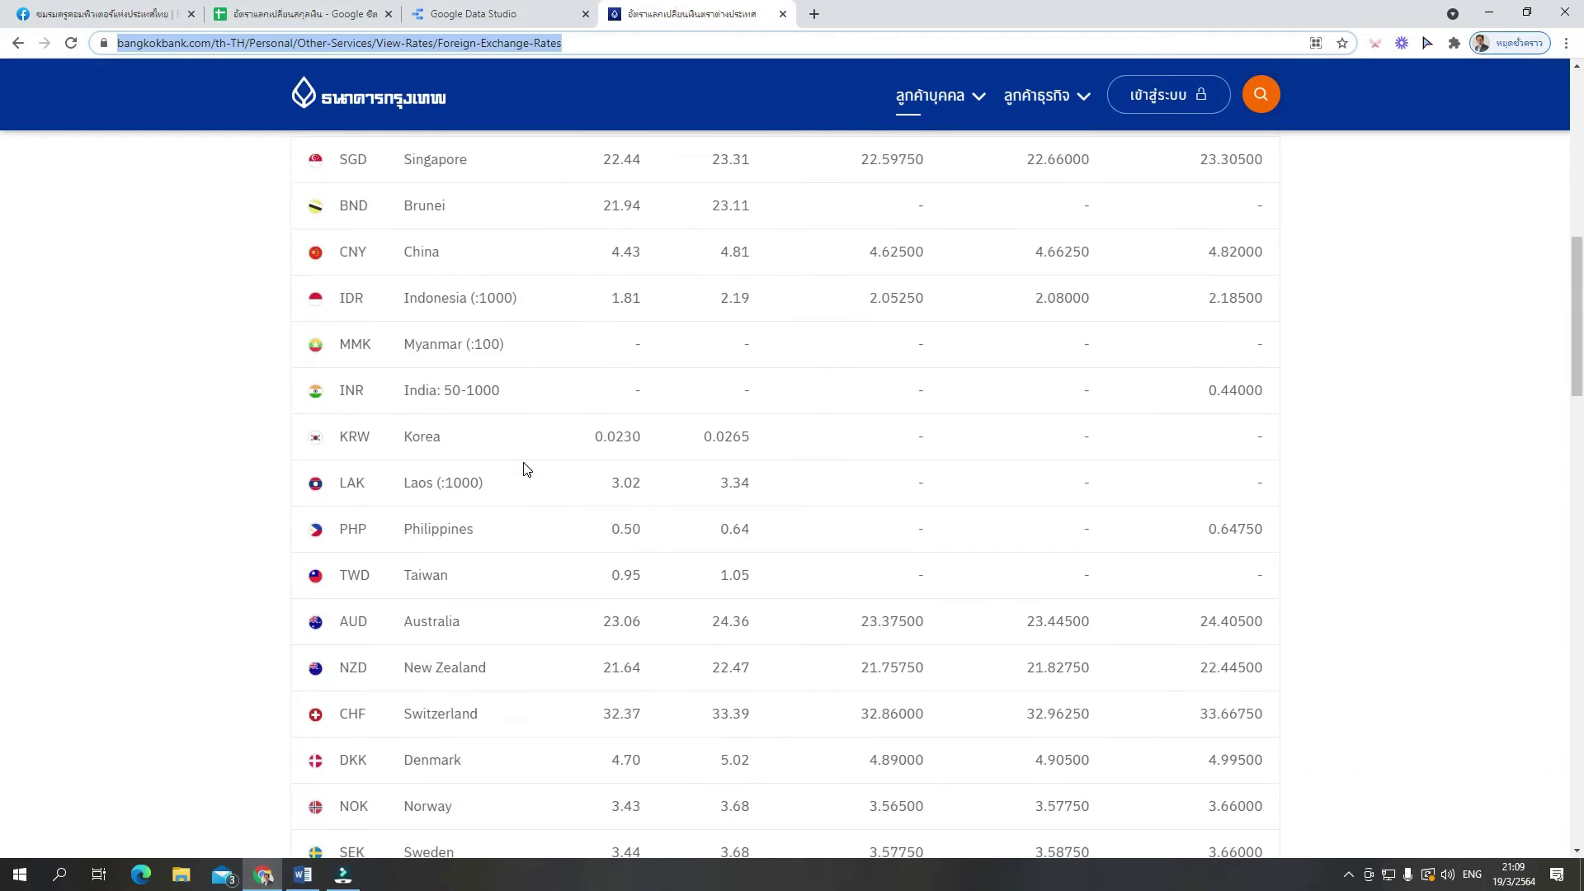
scroll(525, 466, up, 5)
scroll(495, 462, up, 5)
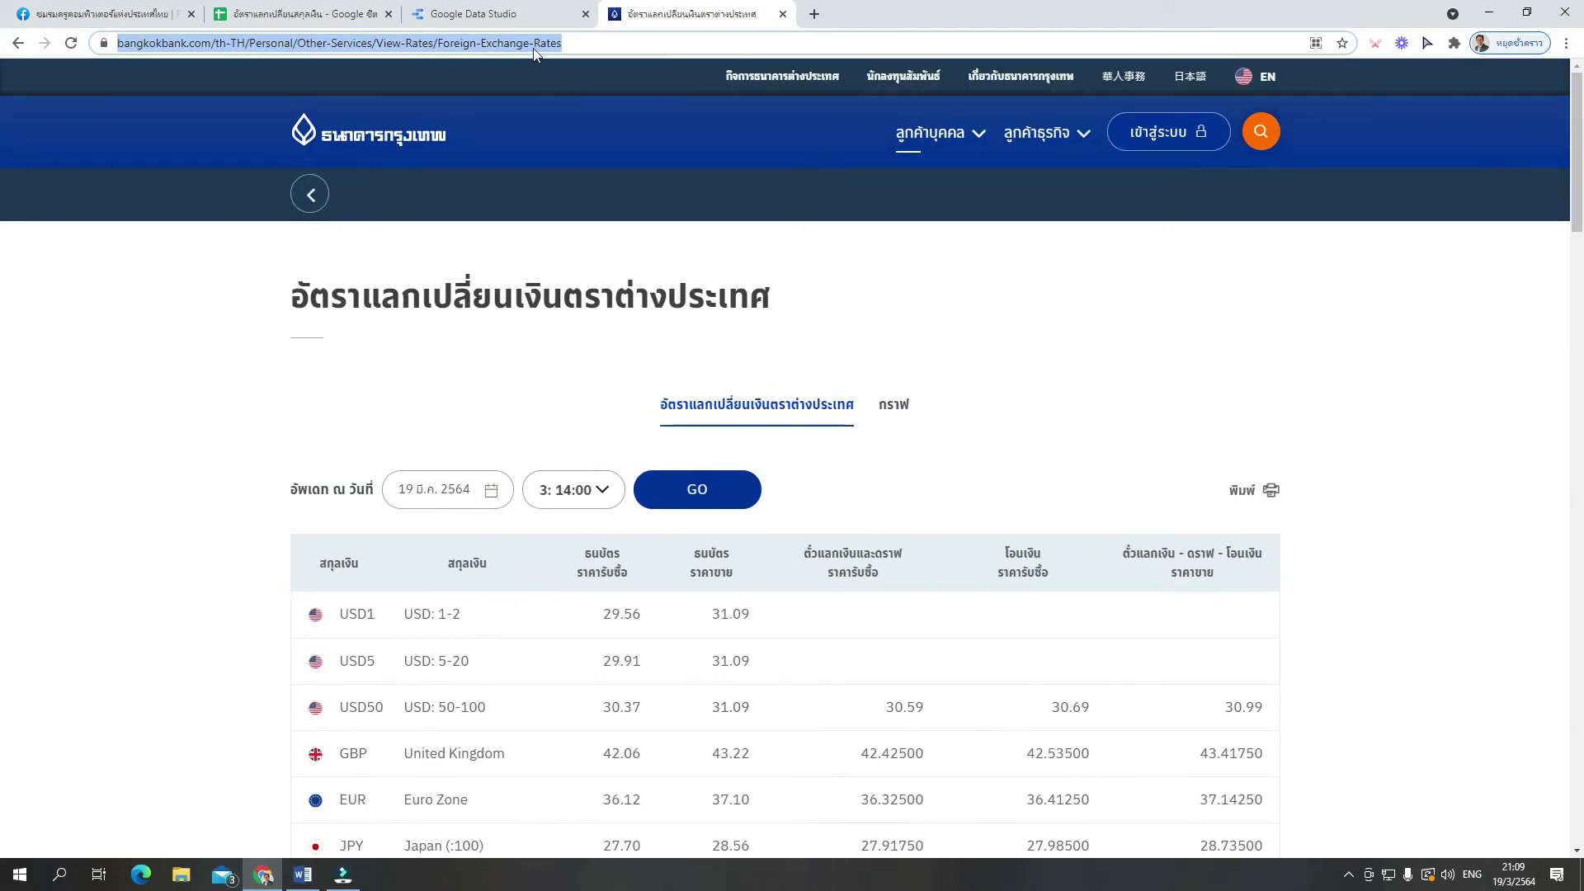
click(304, 25)
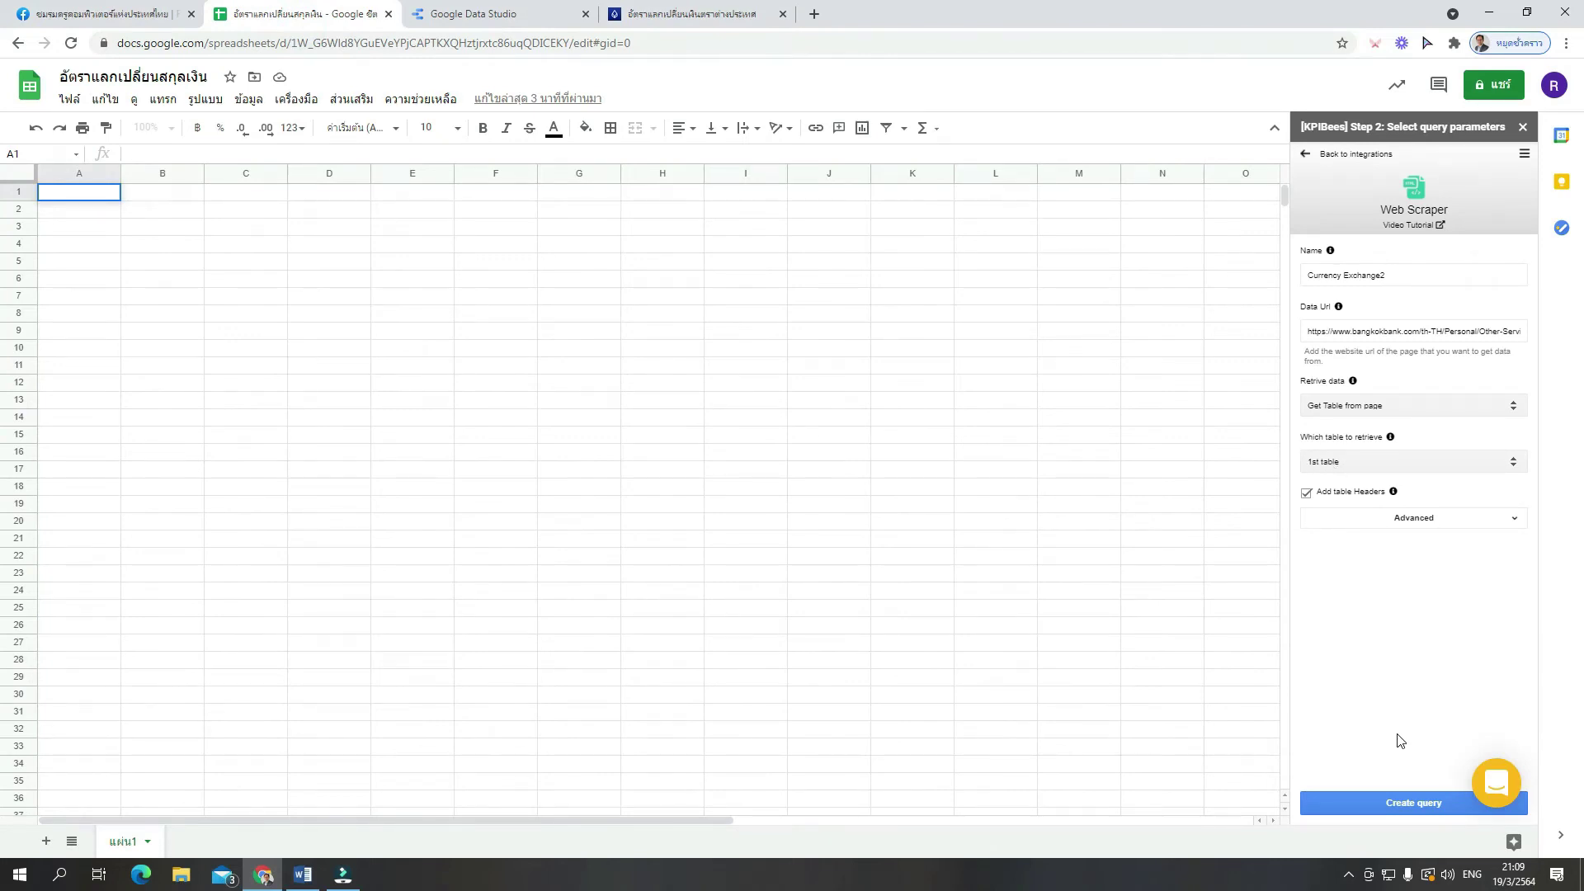
click(1402, 810)
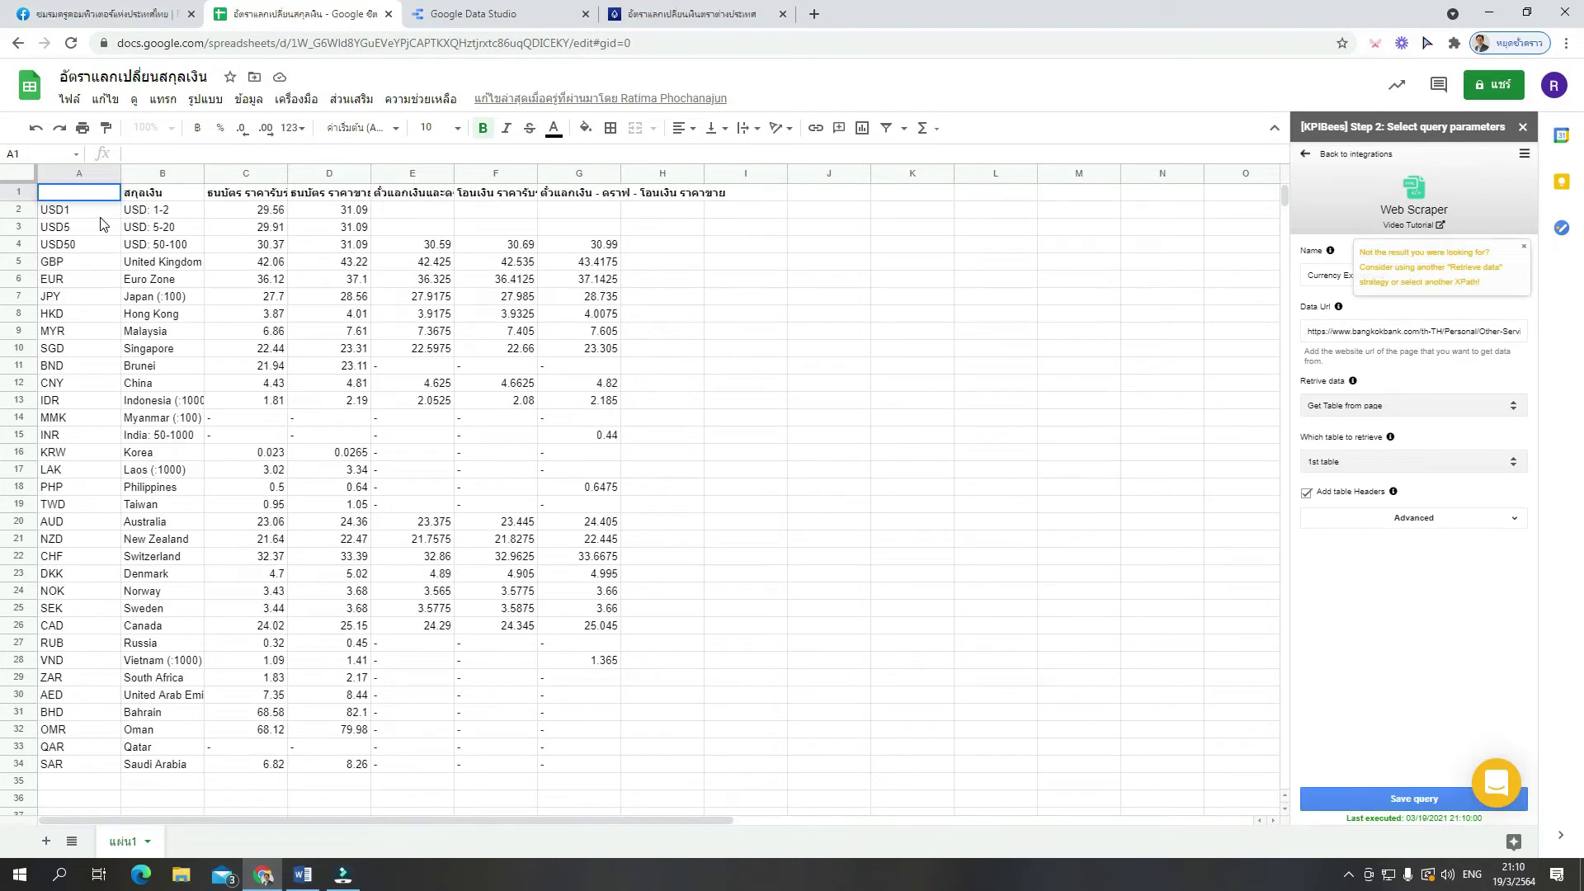
Widen columns A to G of the imported rates table to fit their headers and contents
click(159, 244)
click(150, 295)
click(76, 195)
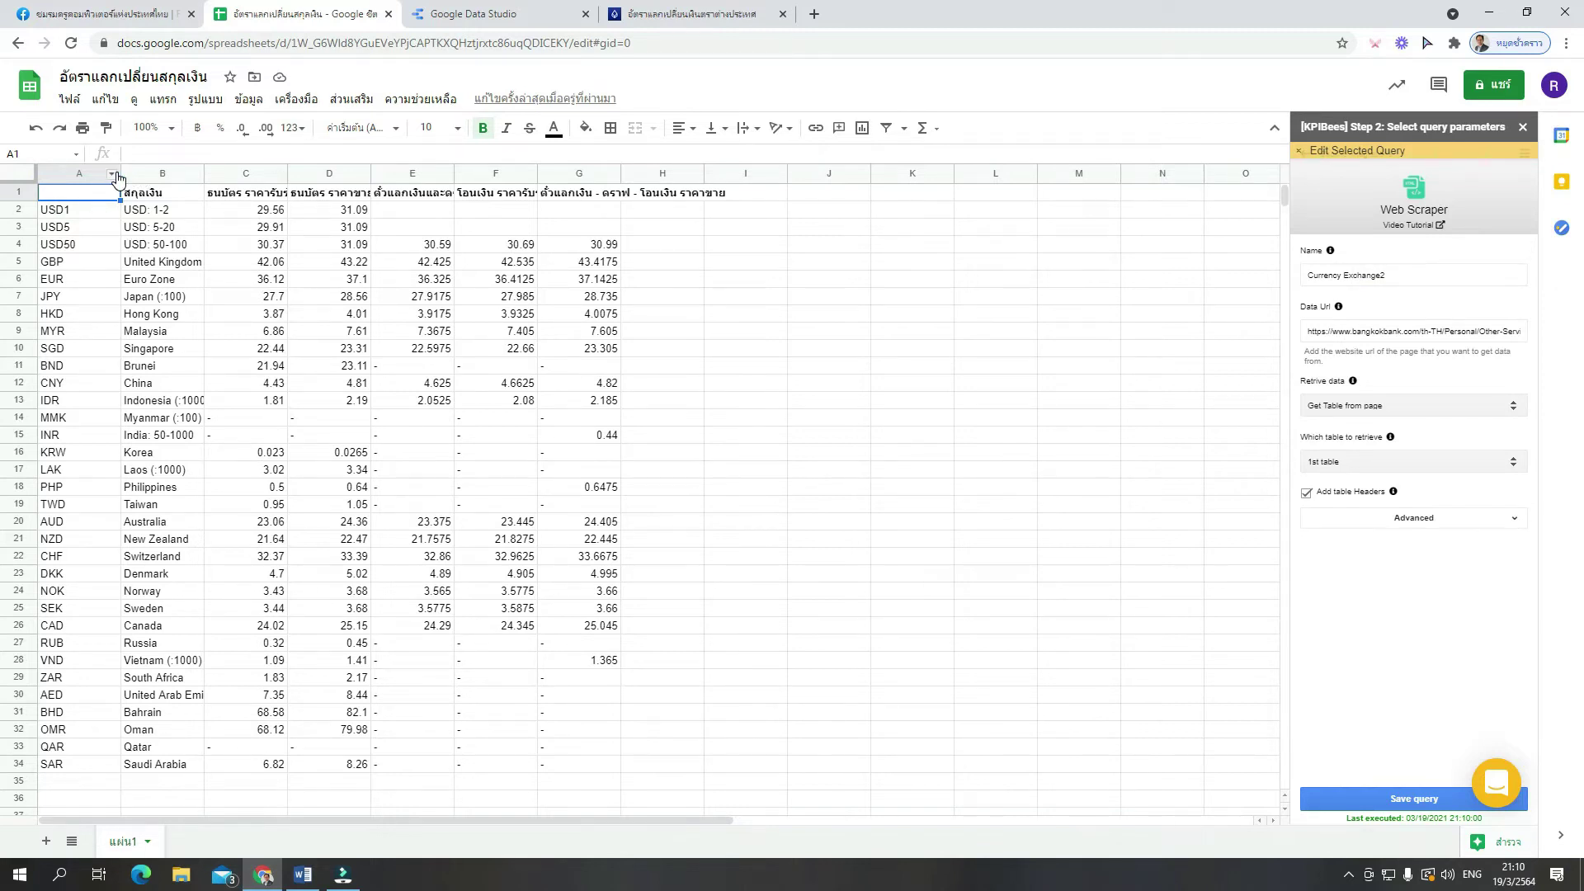
drag(121, 174, 970, 172)
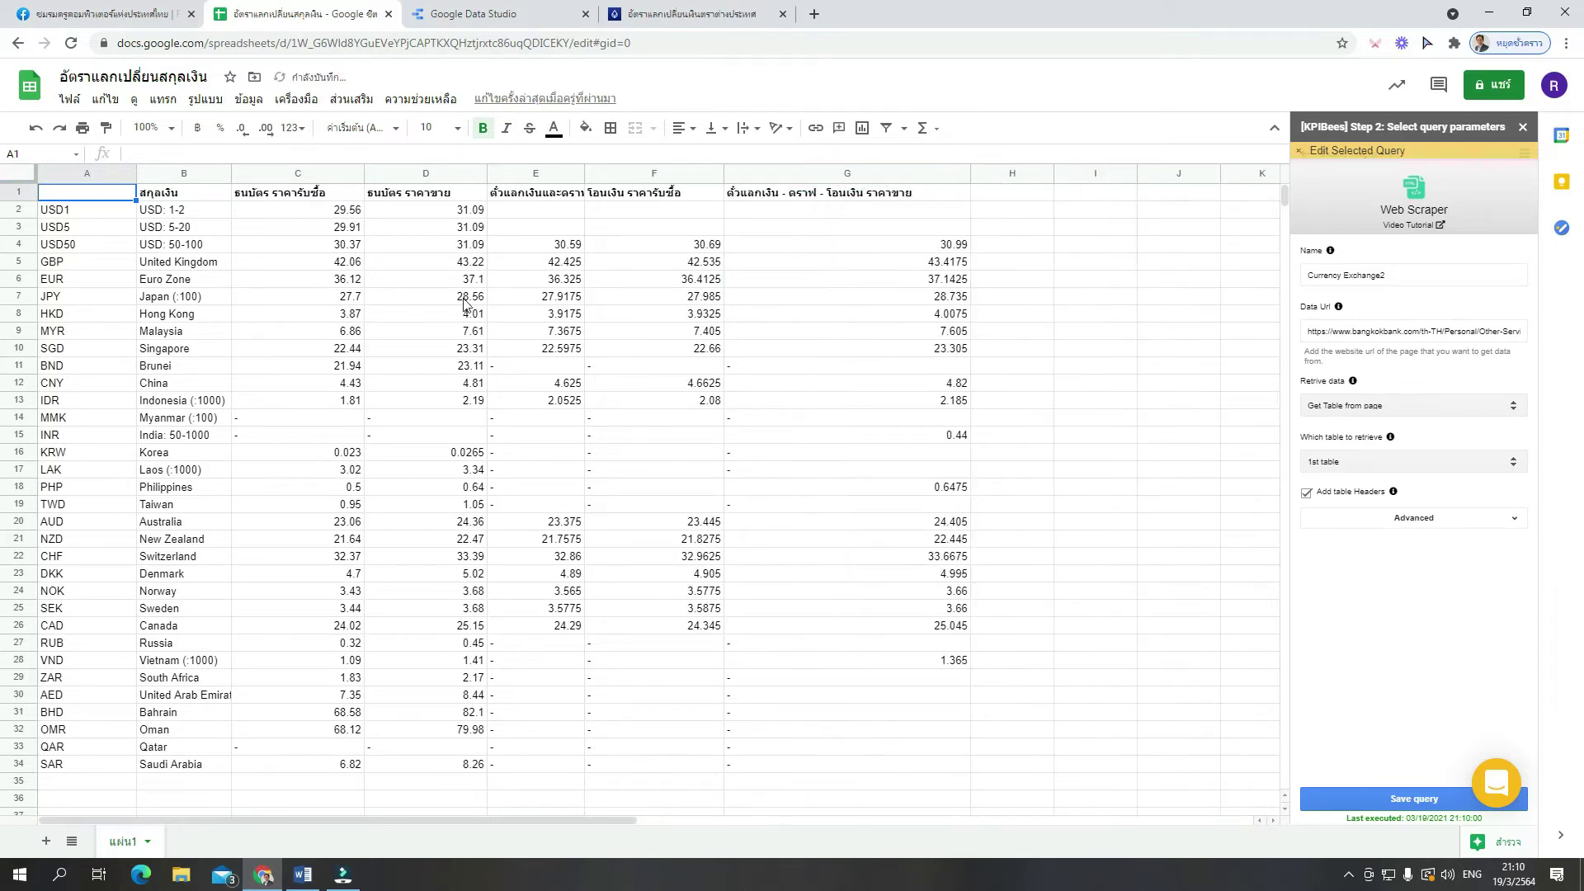
drag(584, 173, 642, 173)
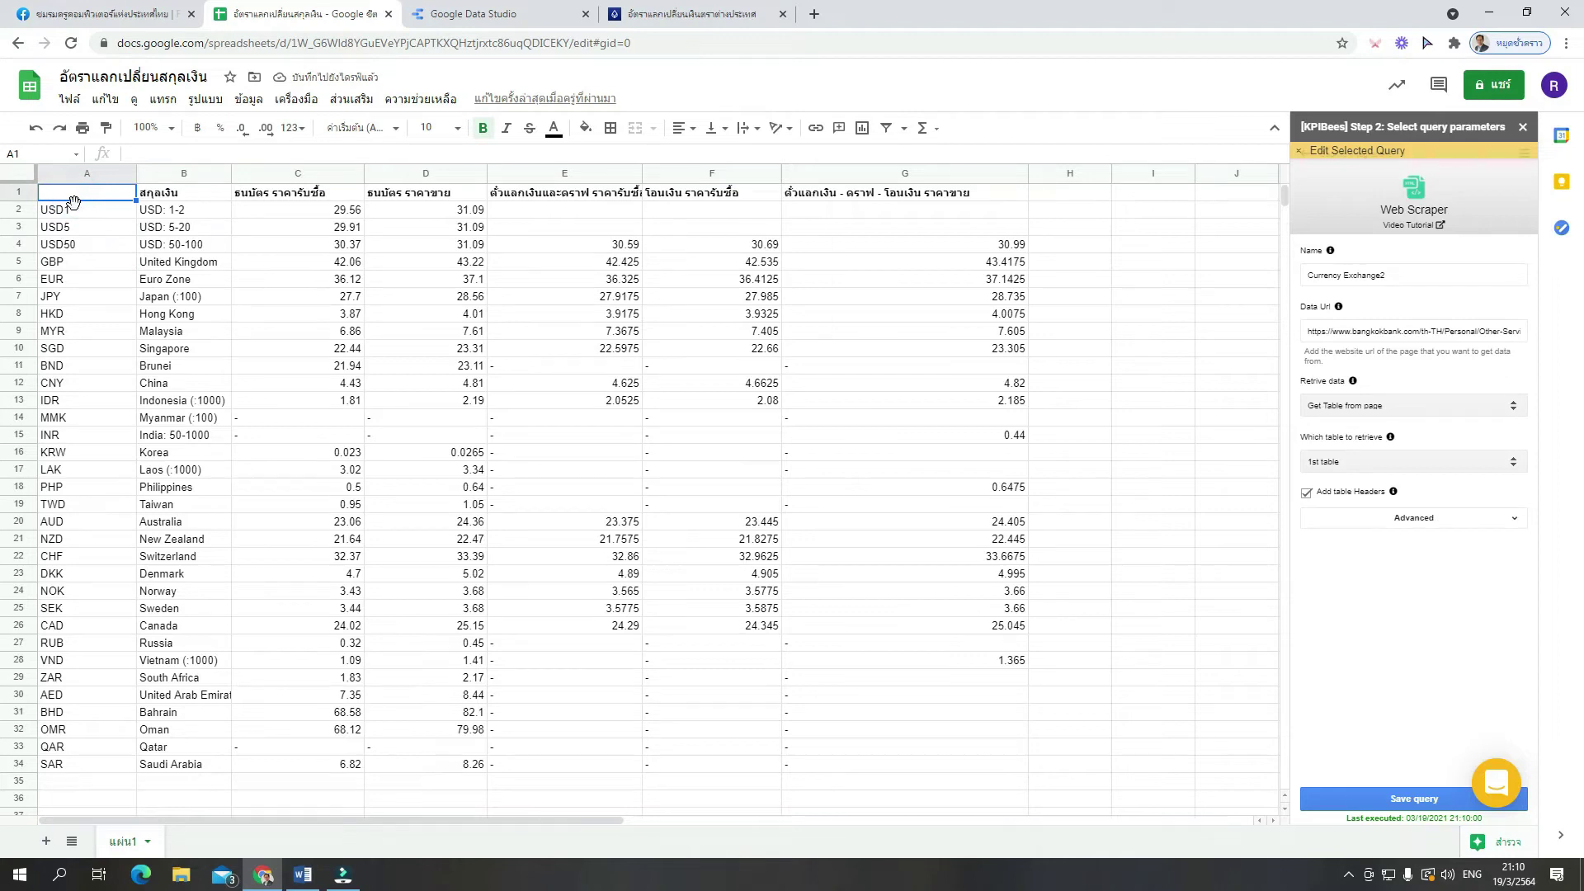
Enter Currency as the missing header in A1 and look over the imported rates
text(Currency)
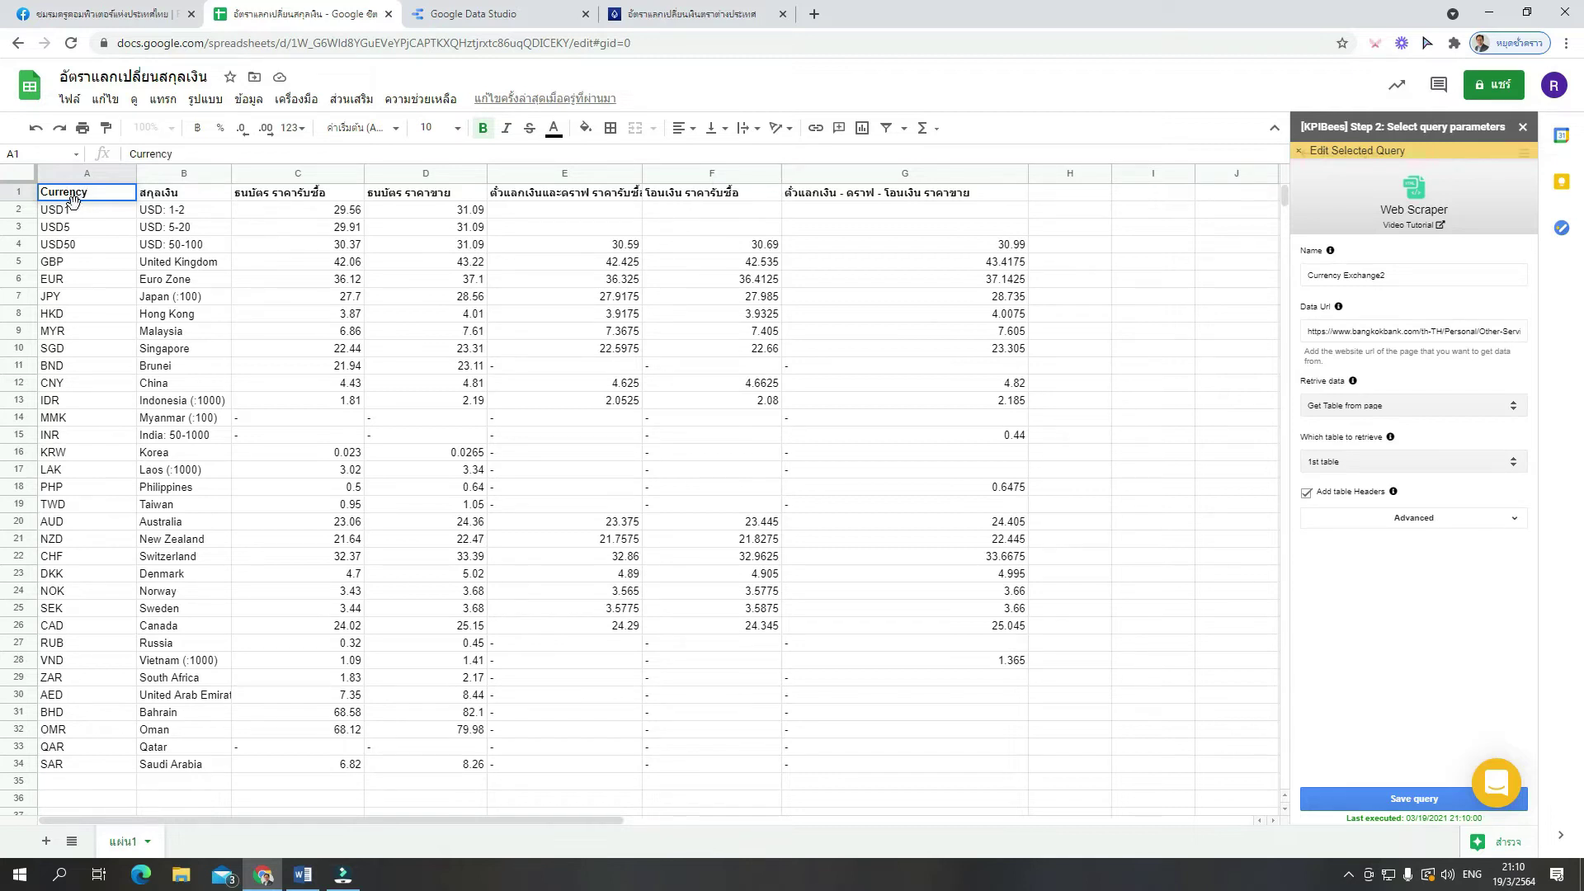
key(Return)
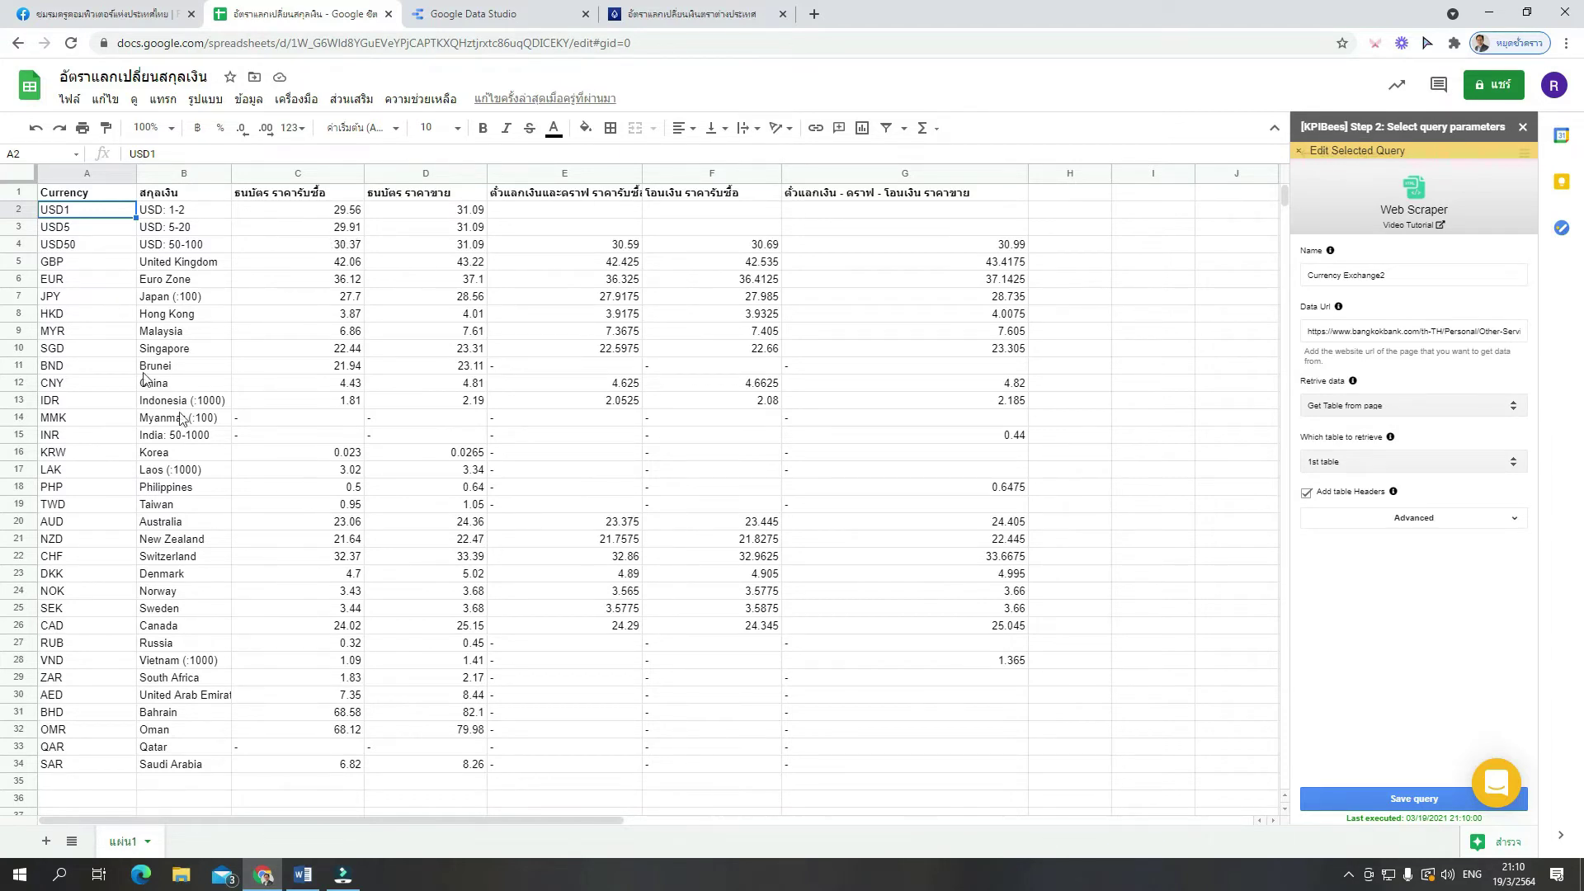
scroll(289, 456, down, 2)
scroll(96, 688, up, 2)
scroll(96, 688, down, 2)
scroll(155, 614, up, 2)
Detach the Bangkok Bank exchange rates page into its own window and bring up the spreadsheet beside it
click(693, 14)
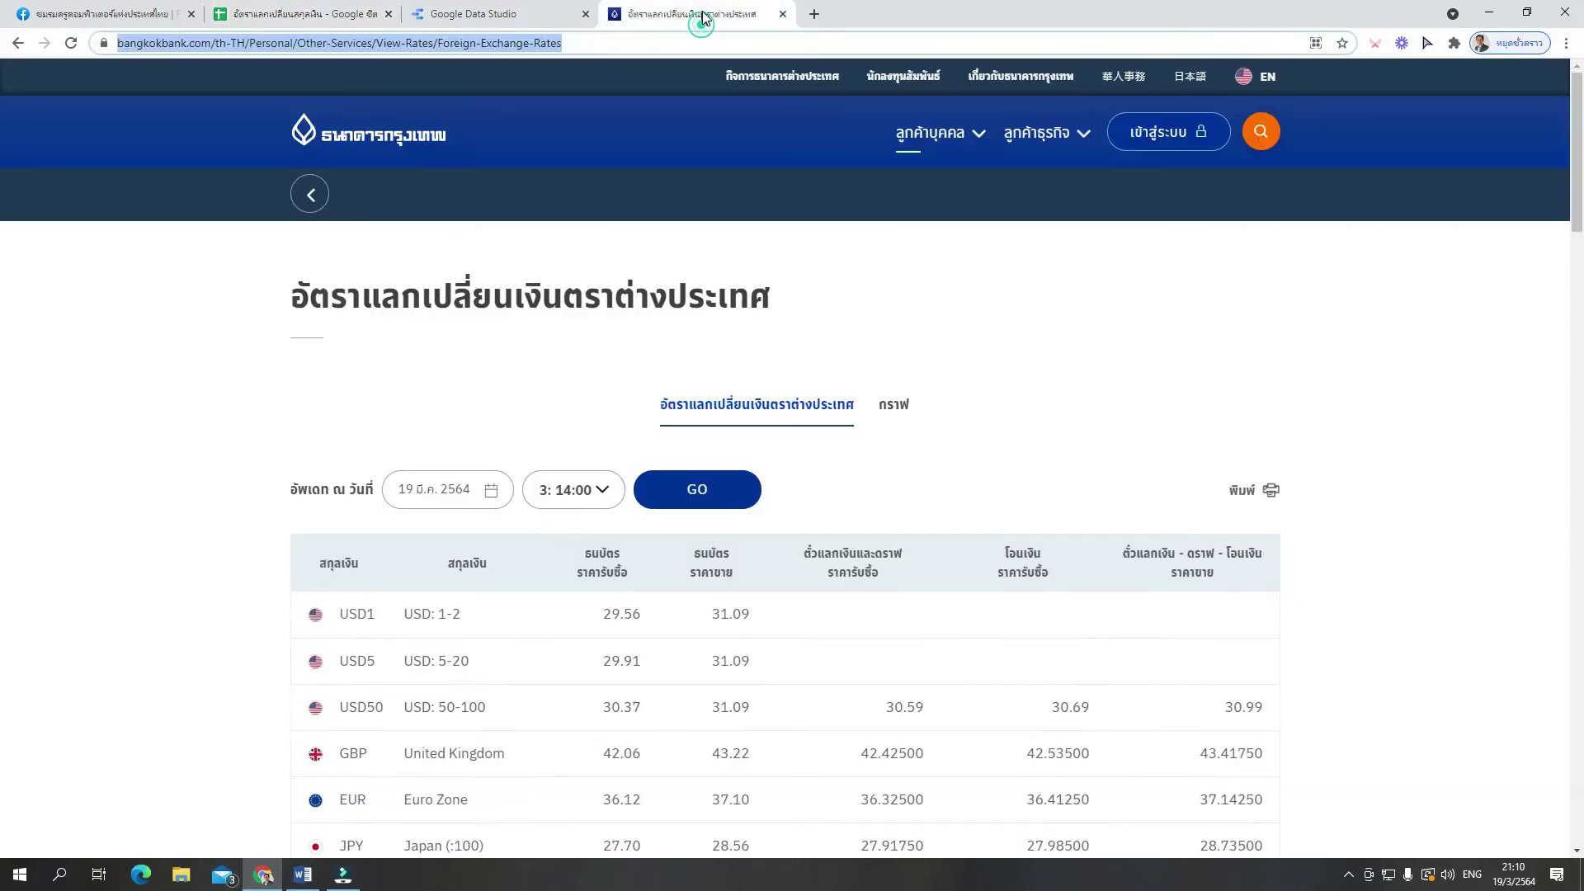
click(1539, 11)
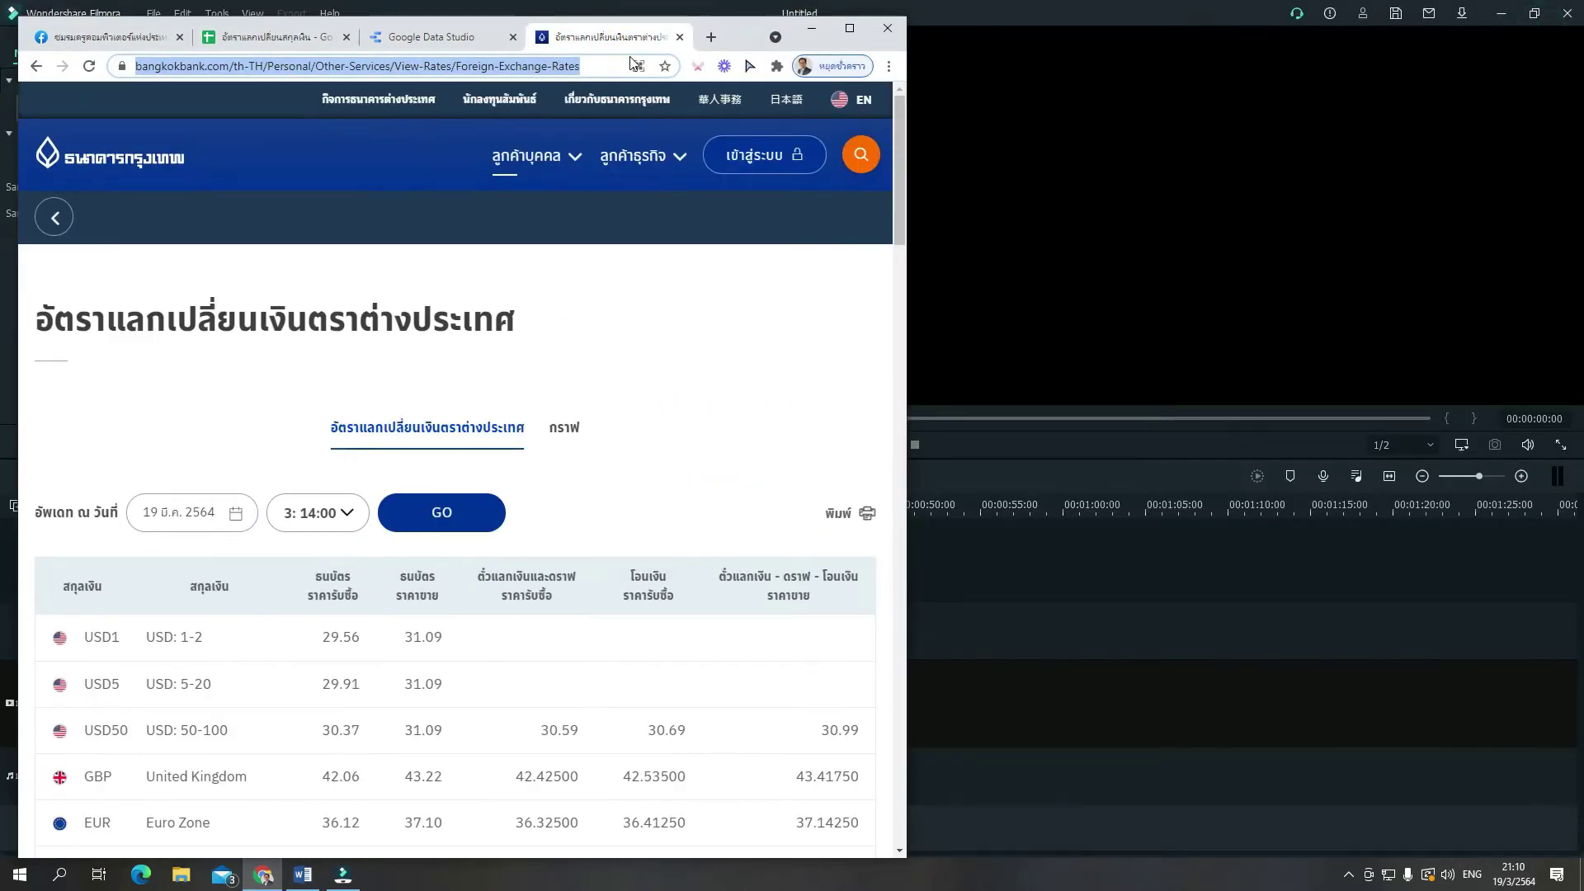
drag(620, 43, 1031, 53)
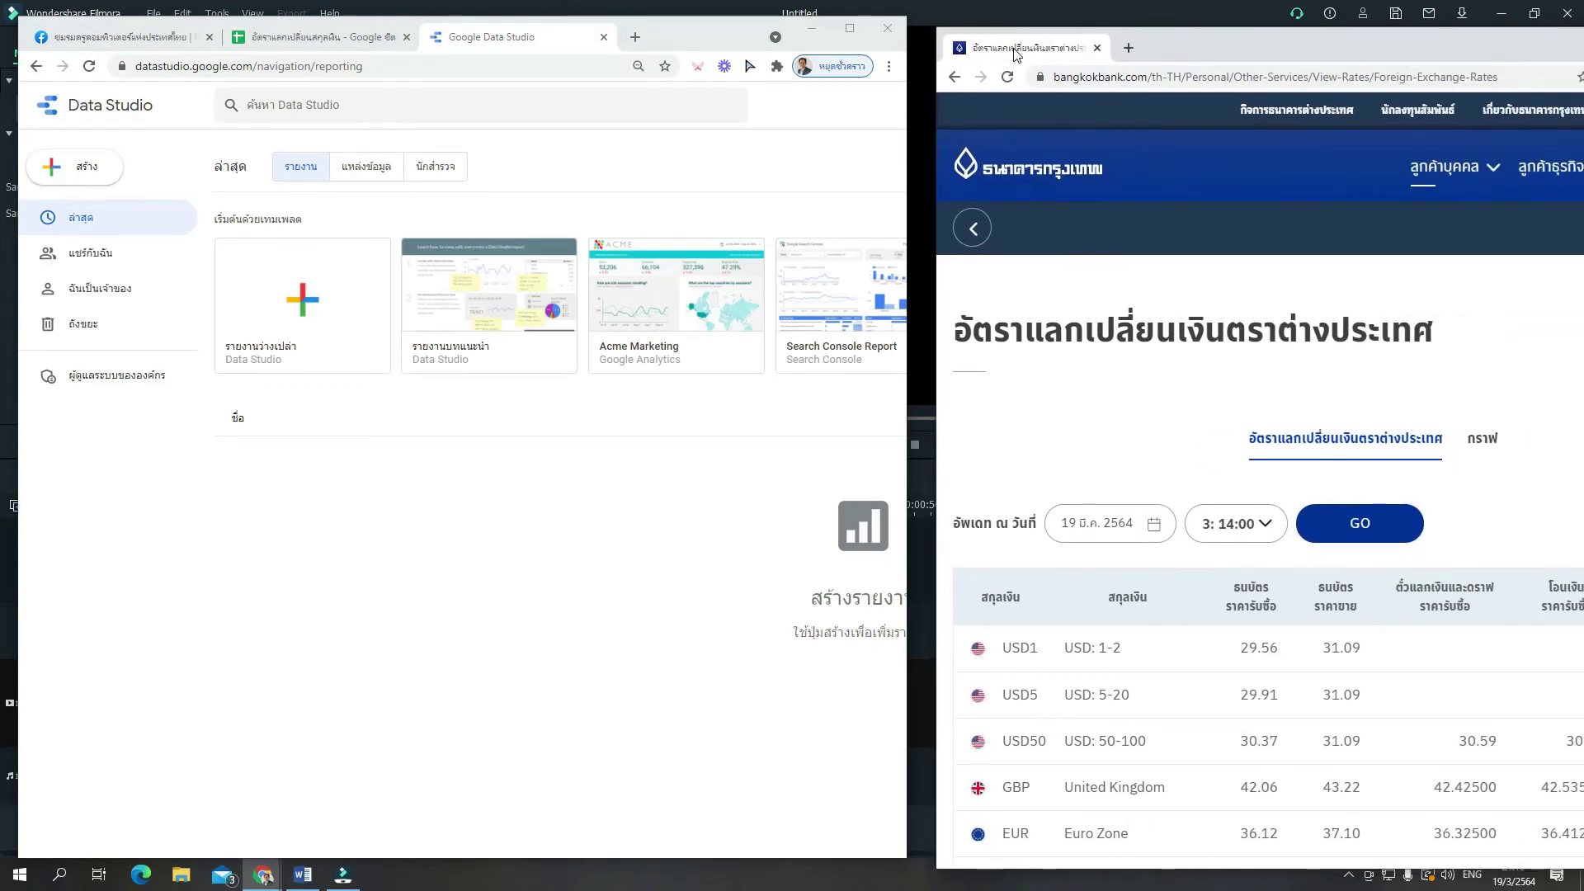
click(301, 37)
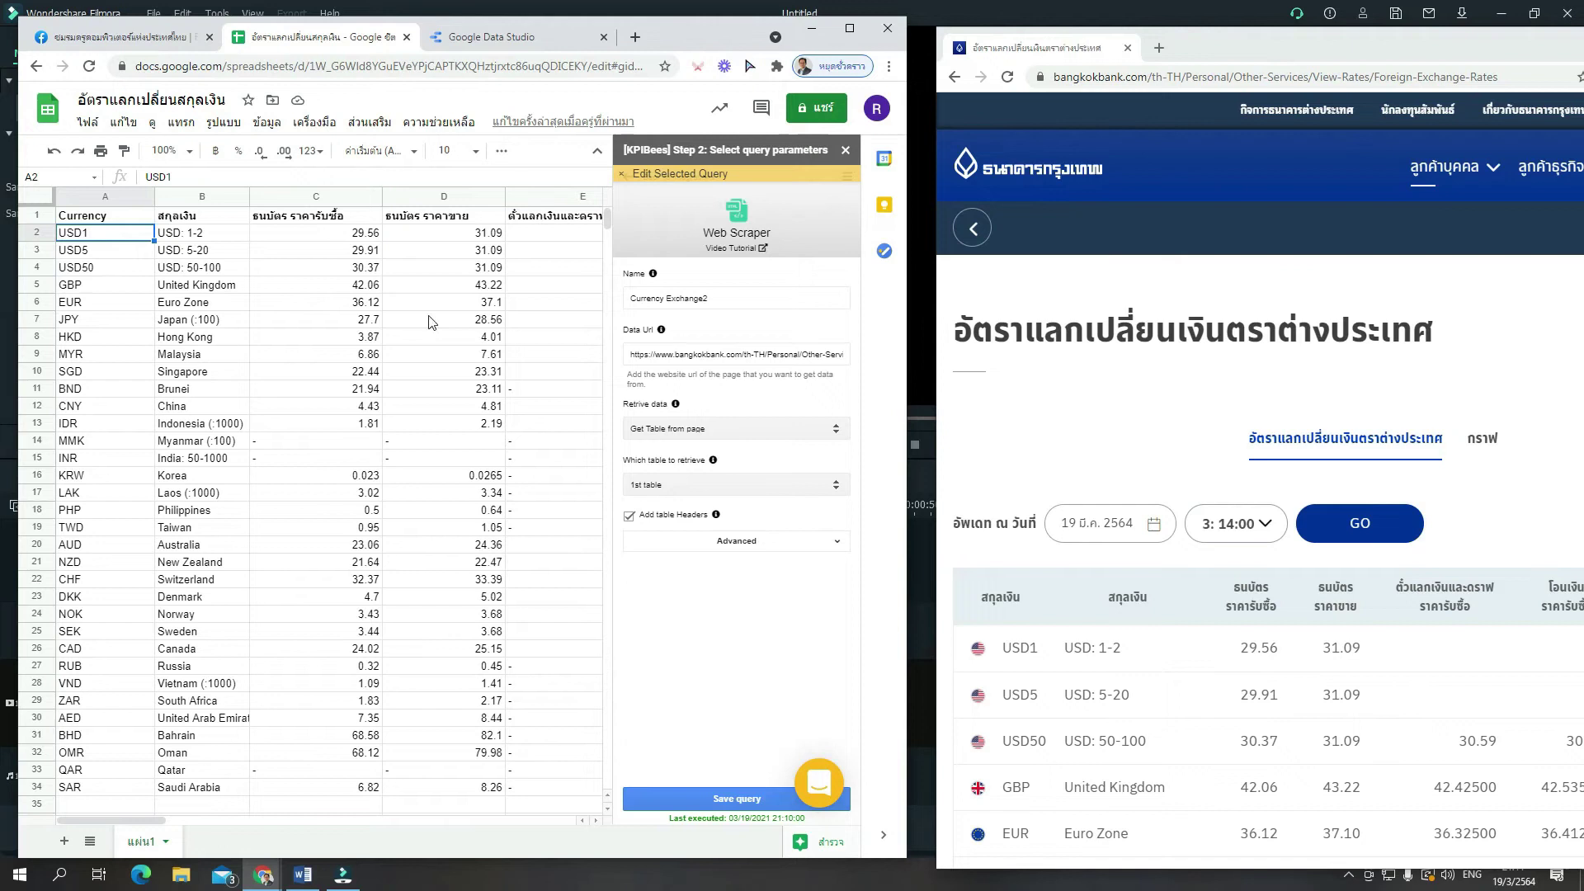
Compare the USD1 and SAR banknote rates in the sheet with those on the bank page, and maximize the spreadsheet window
scroll(1270, 453, down, 4)
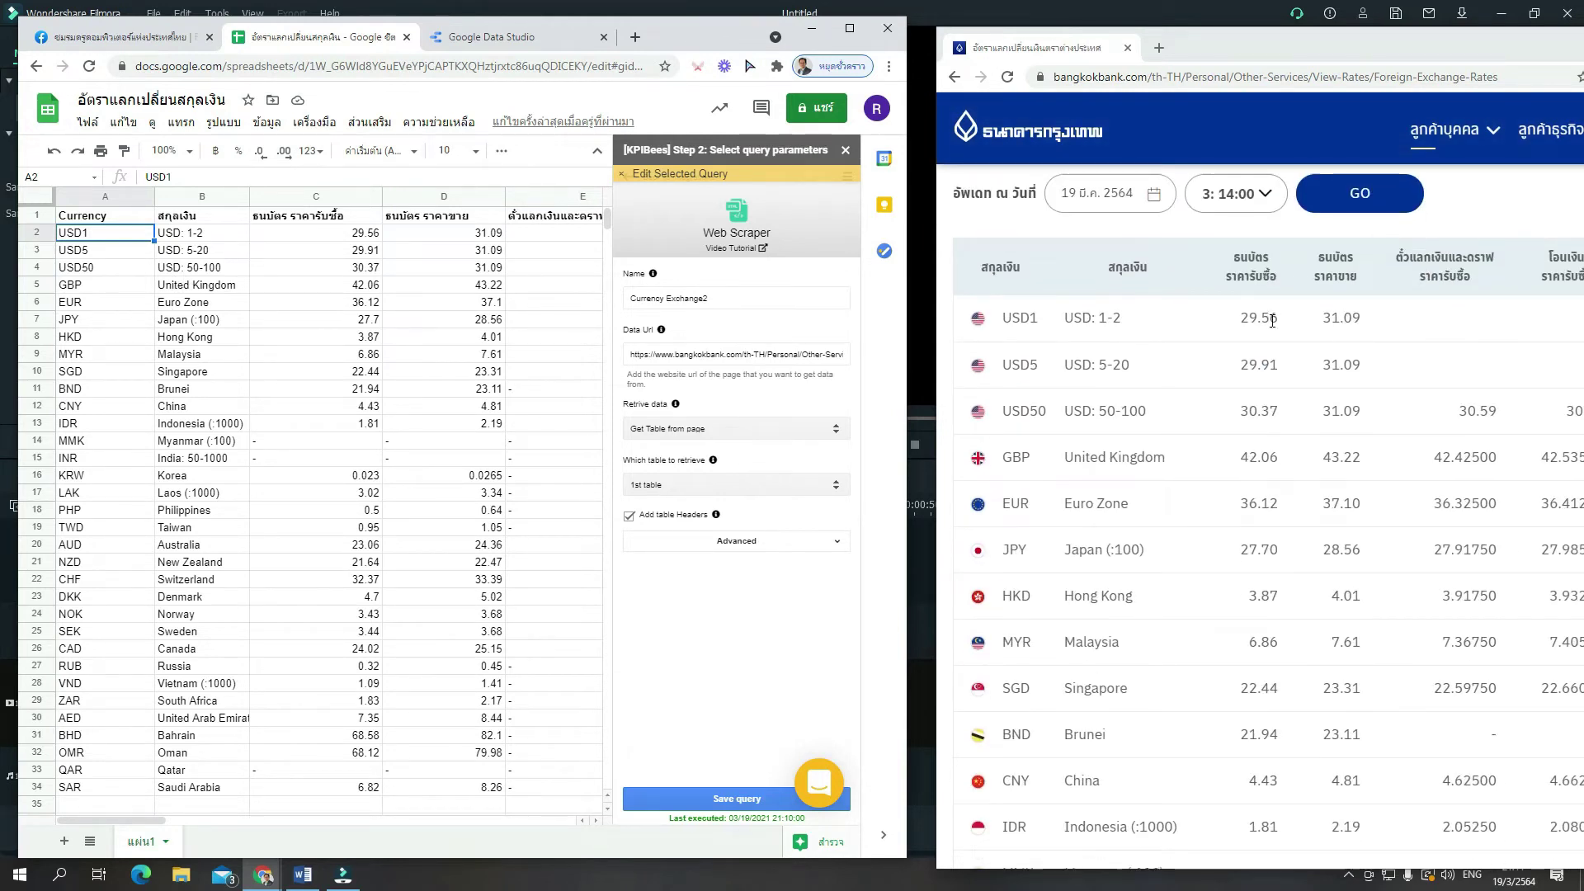
drag(345, 235, 449, 235)
drag(1240, 319, 1359, 322)
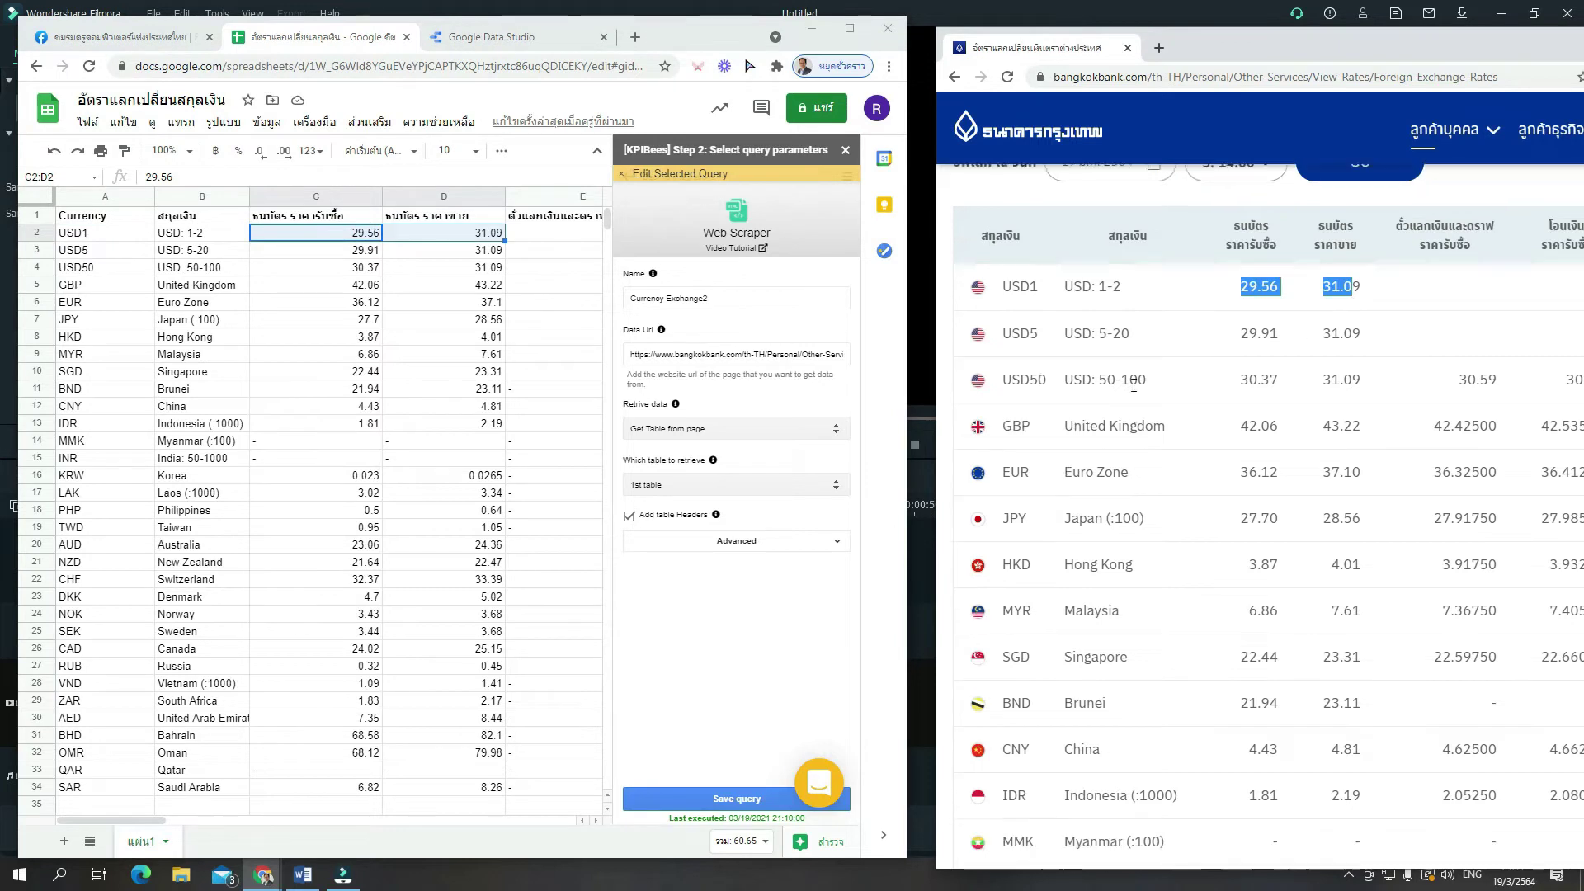
scroll(1184, 446, down, 8)
scroll(1184, 446, down, 8)
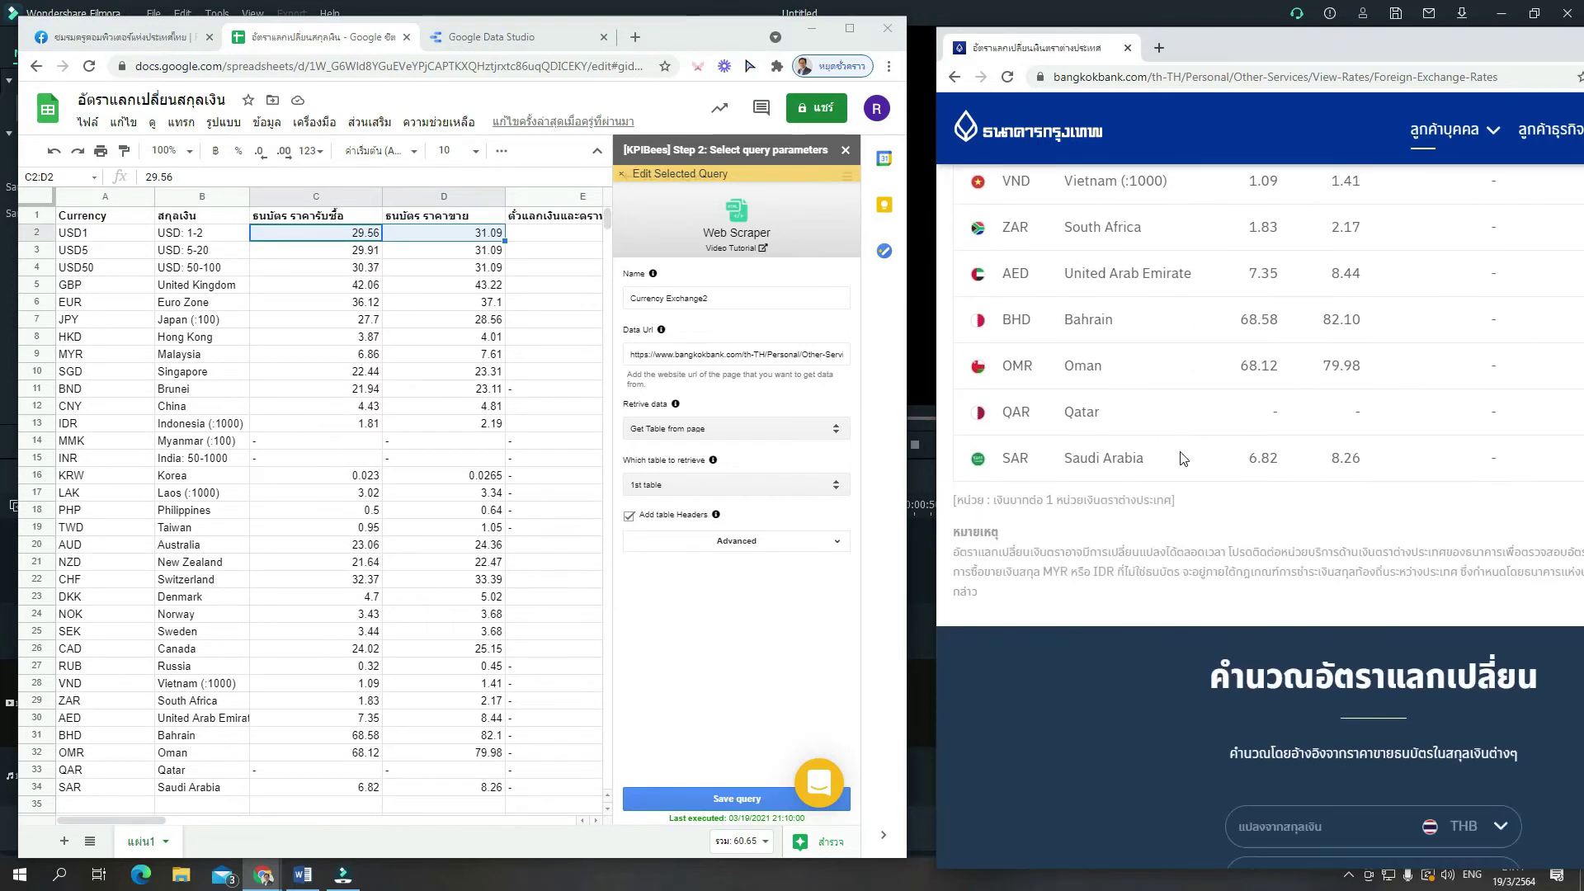
scroll(124, 599, down, 2)
scroll(132, 643, down, 1)
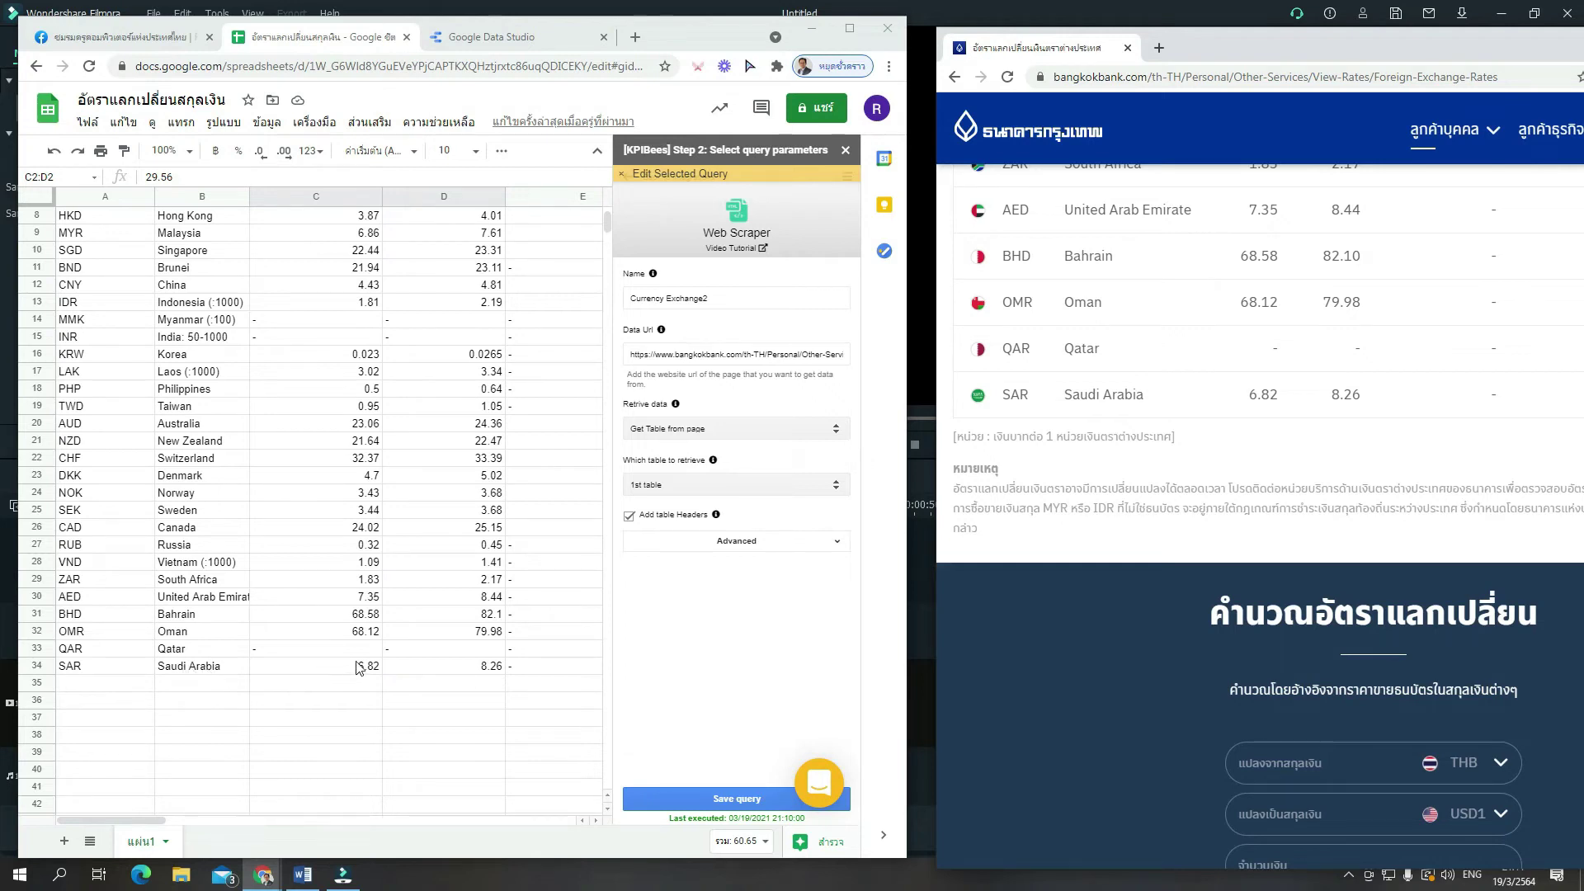
drag(1248, 394, 1351, 395)
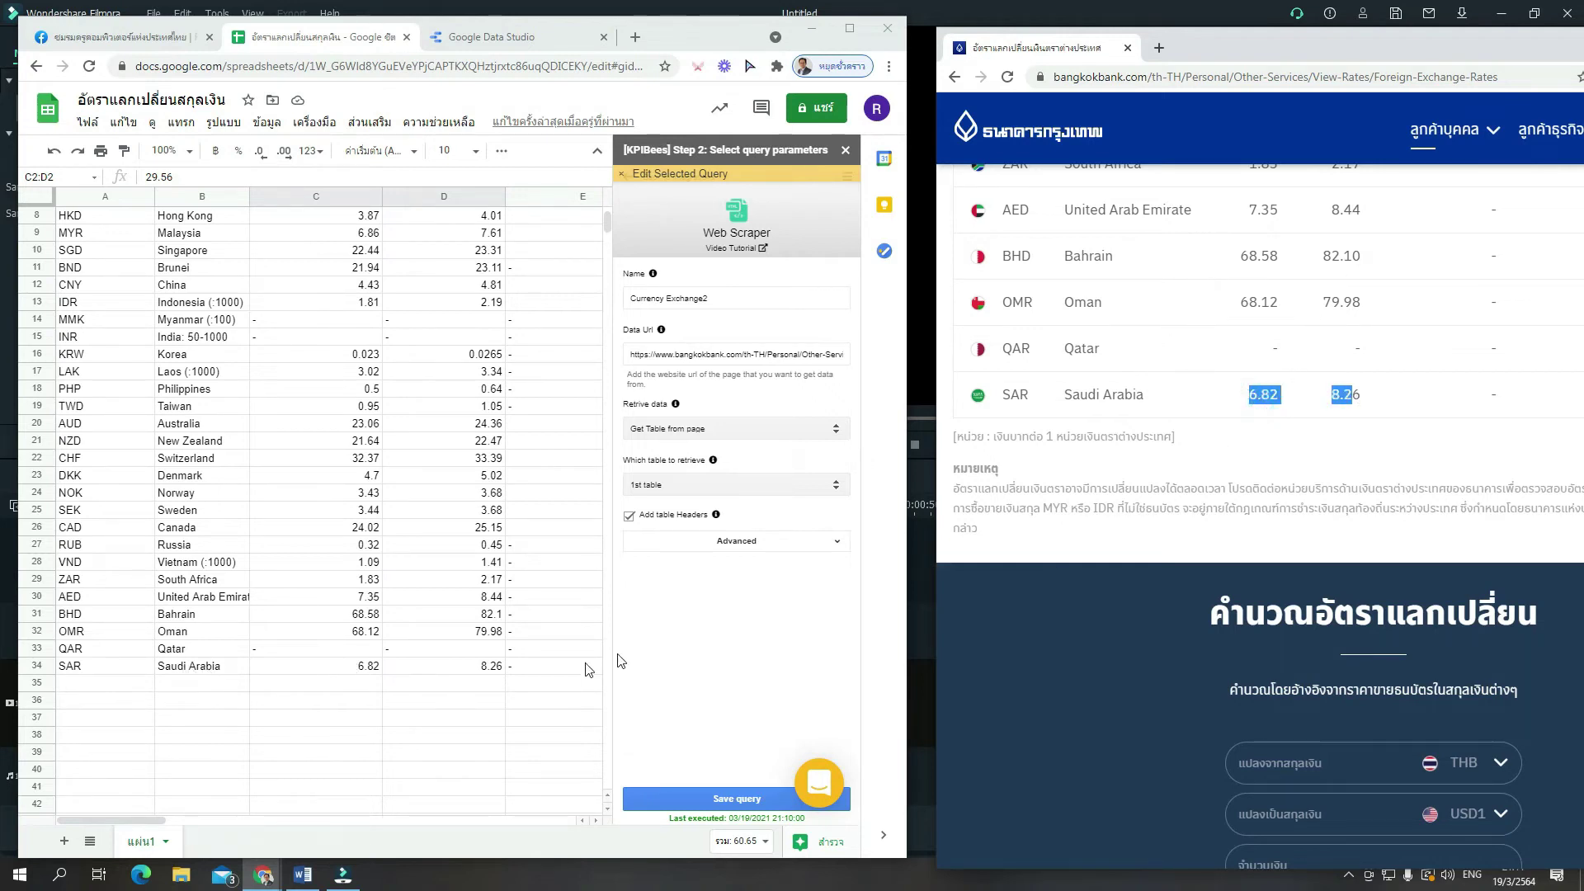
drag(366, 668, 544, 665)
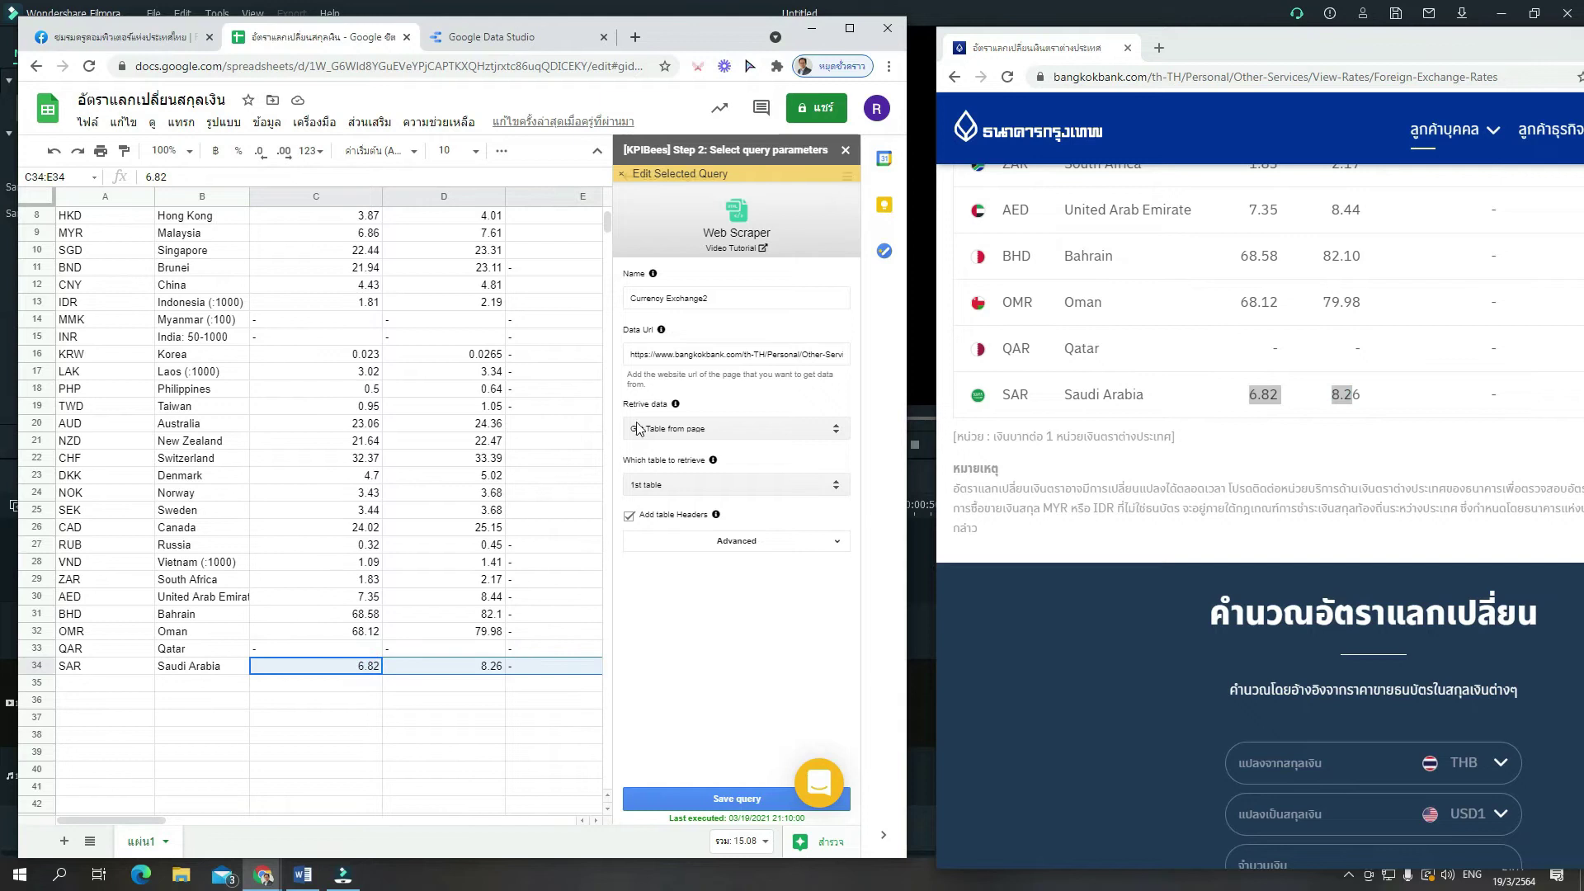
click(849, 28)
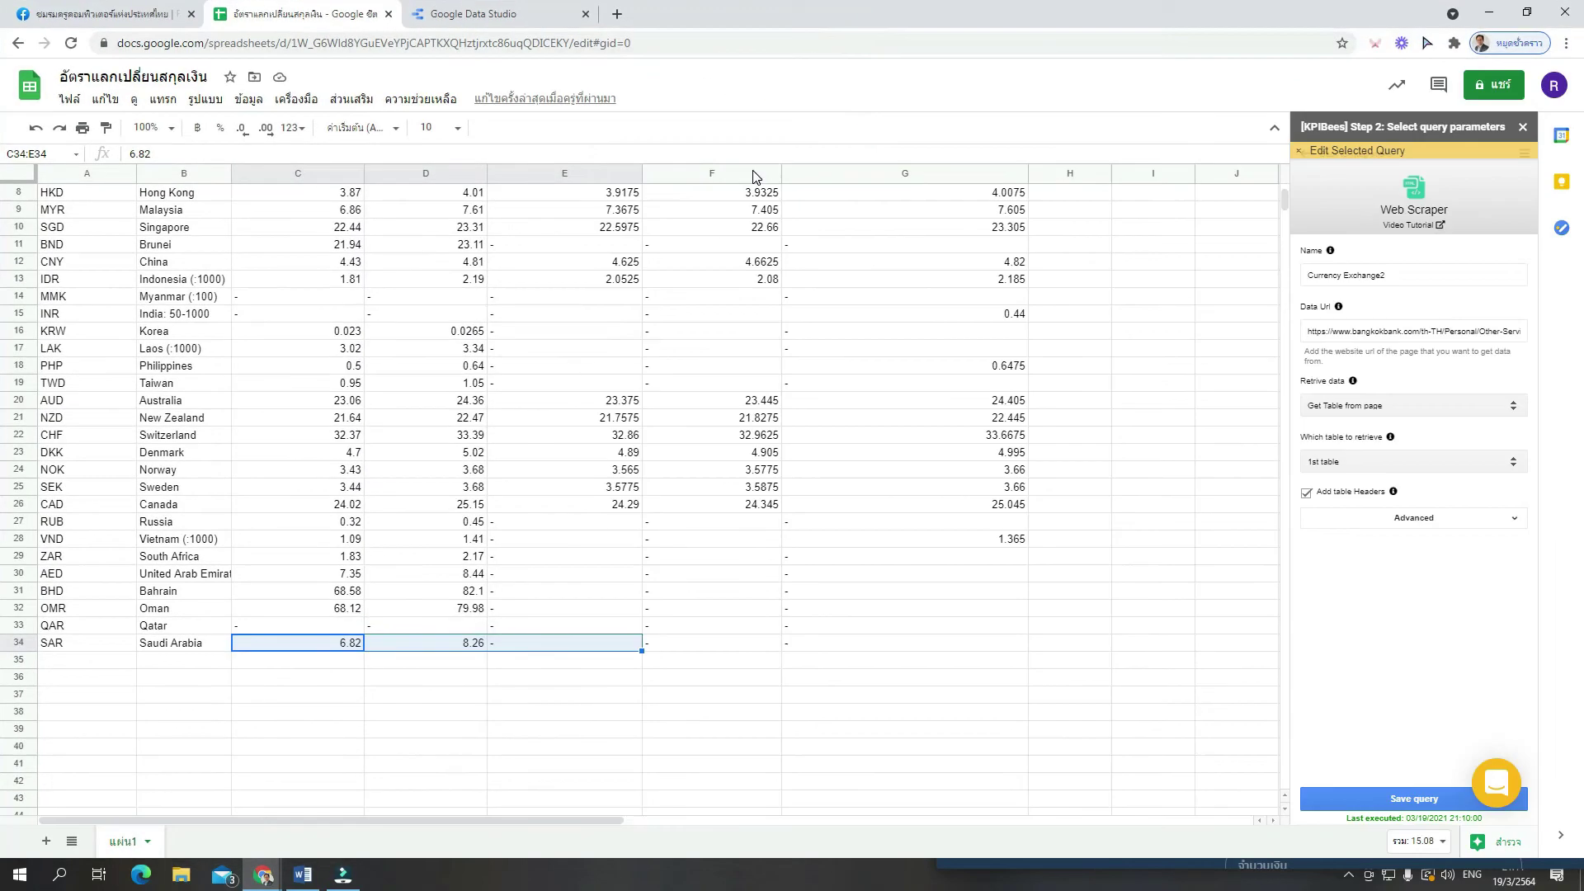
scroll(497, 384, up, 3)
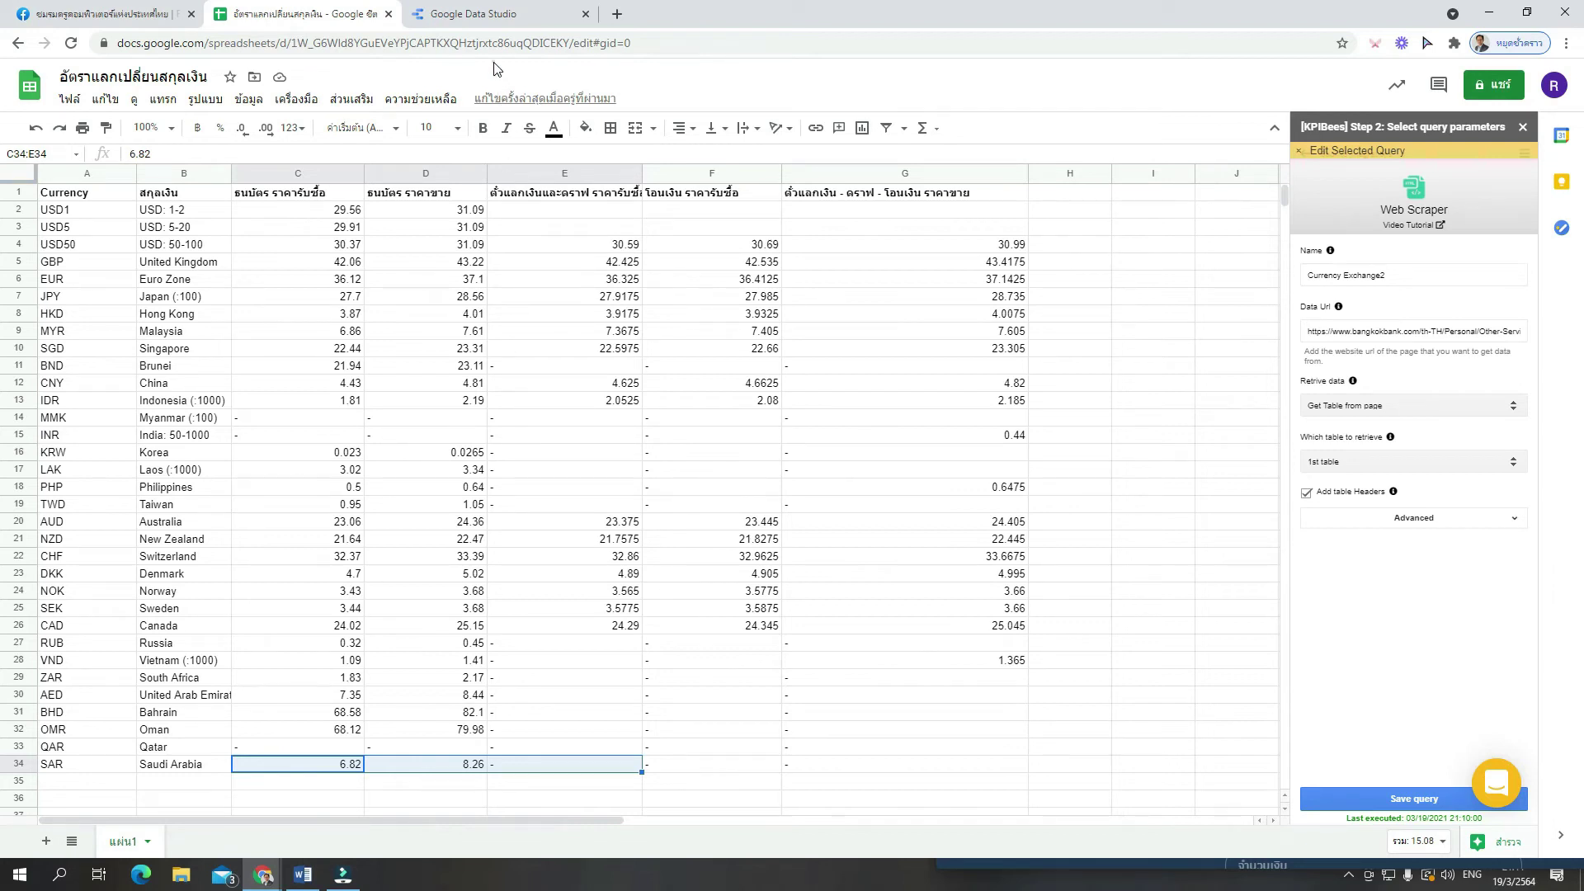
Switch to the Google Data Studio tab, load google.com in it, and open datastudio.google.com again
click(511, 20)
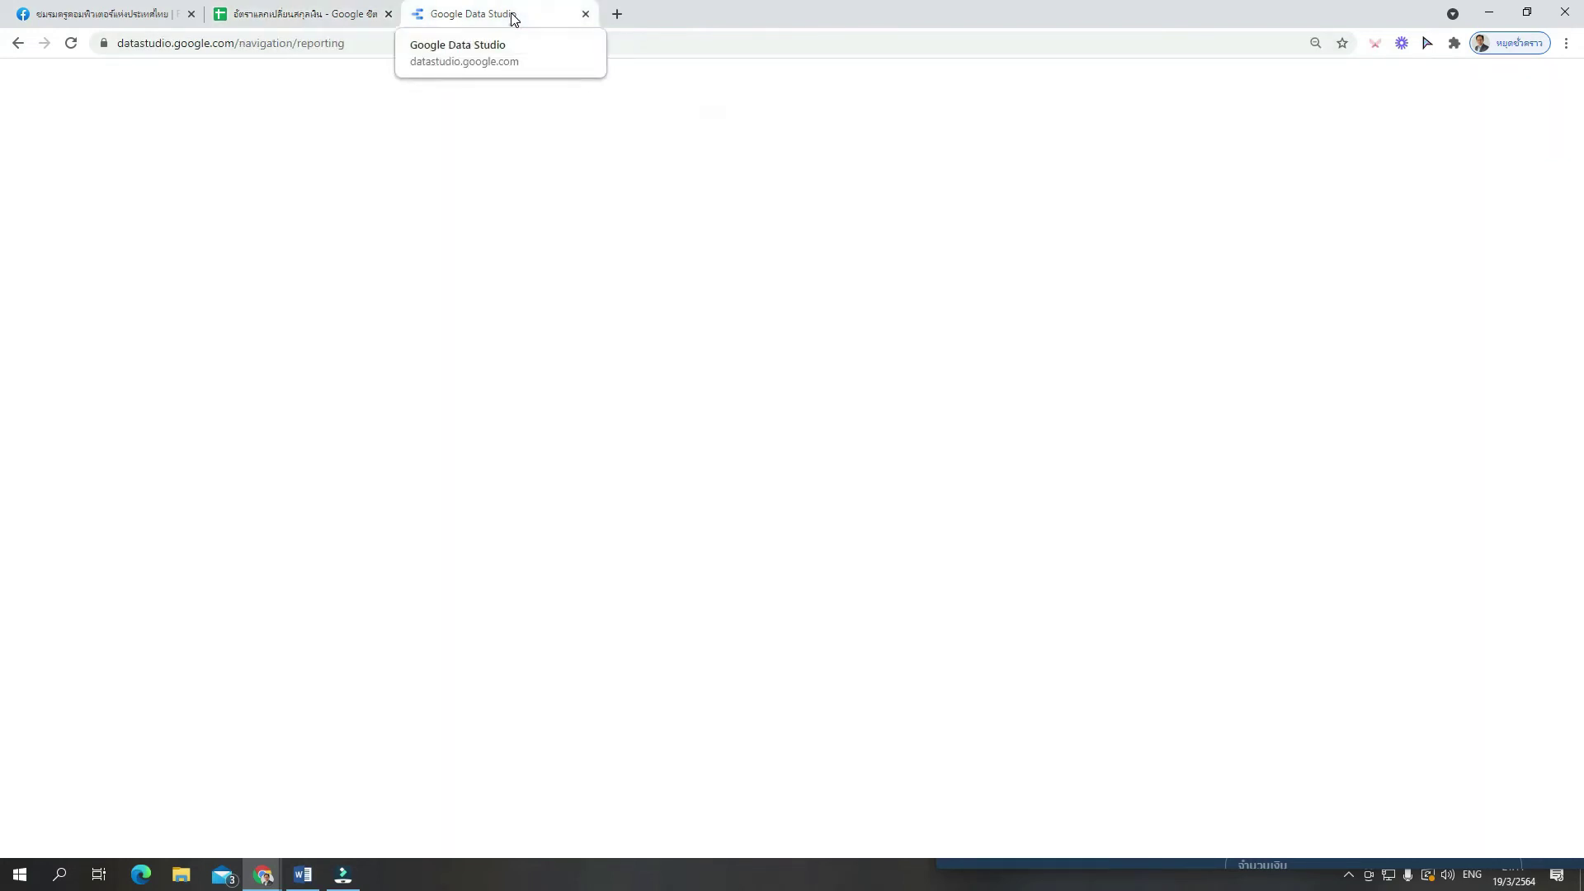
click(505, 43)
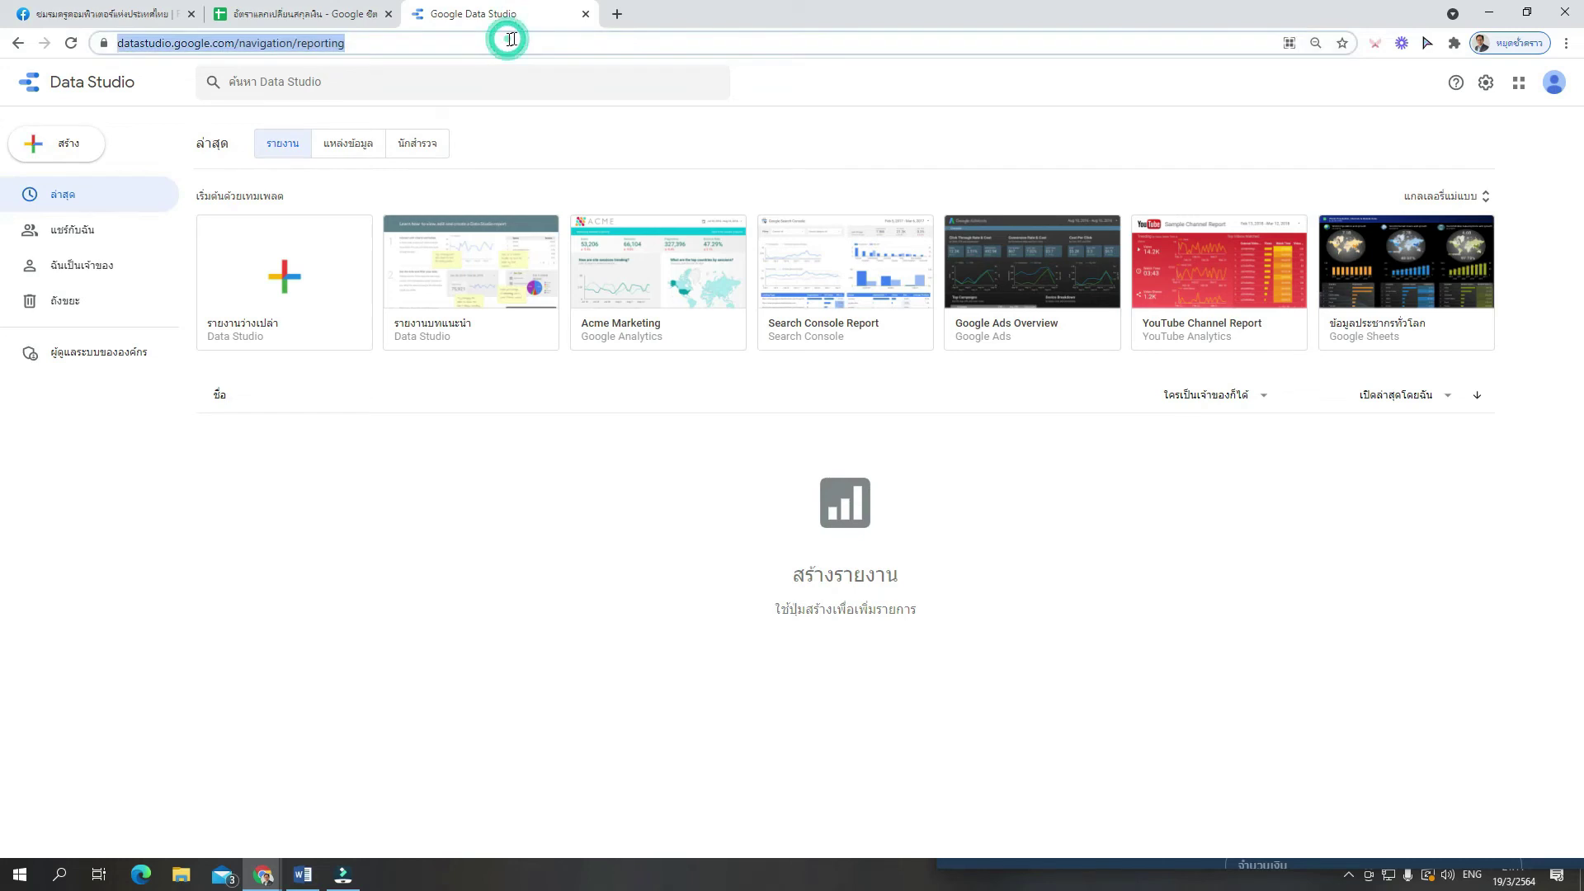
text(goo)
key(Return)
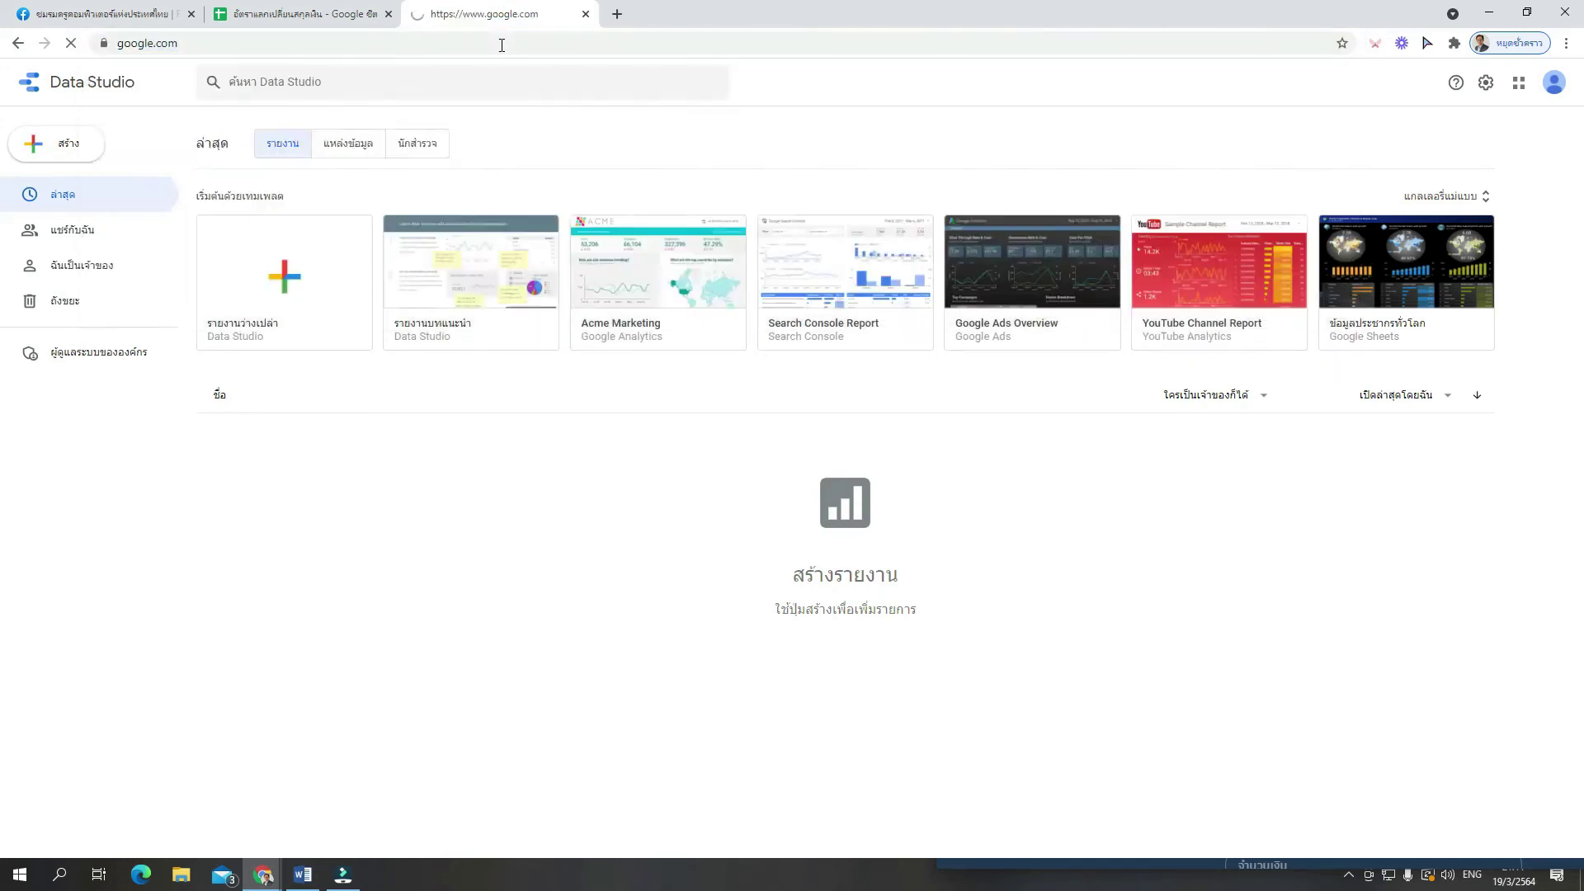
click(492, 48)
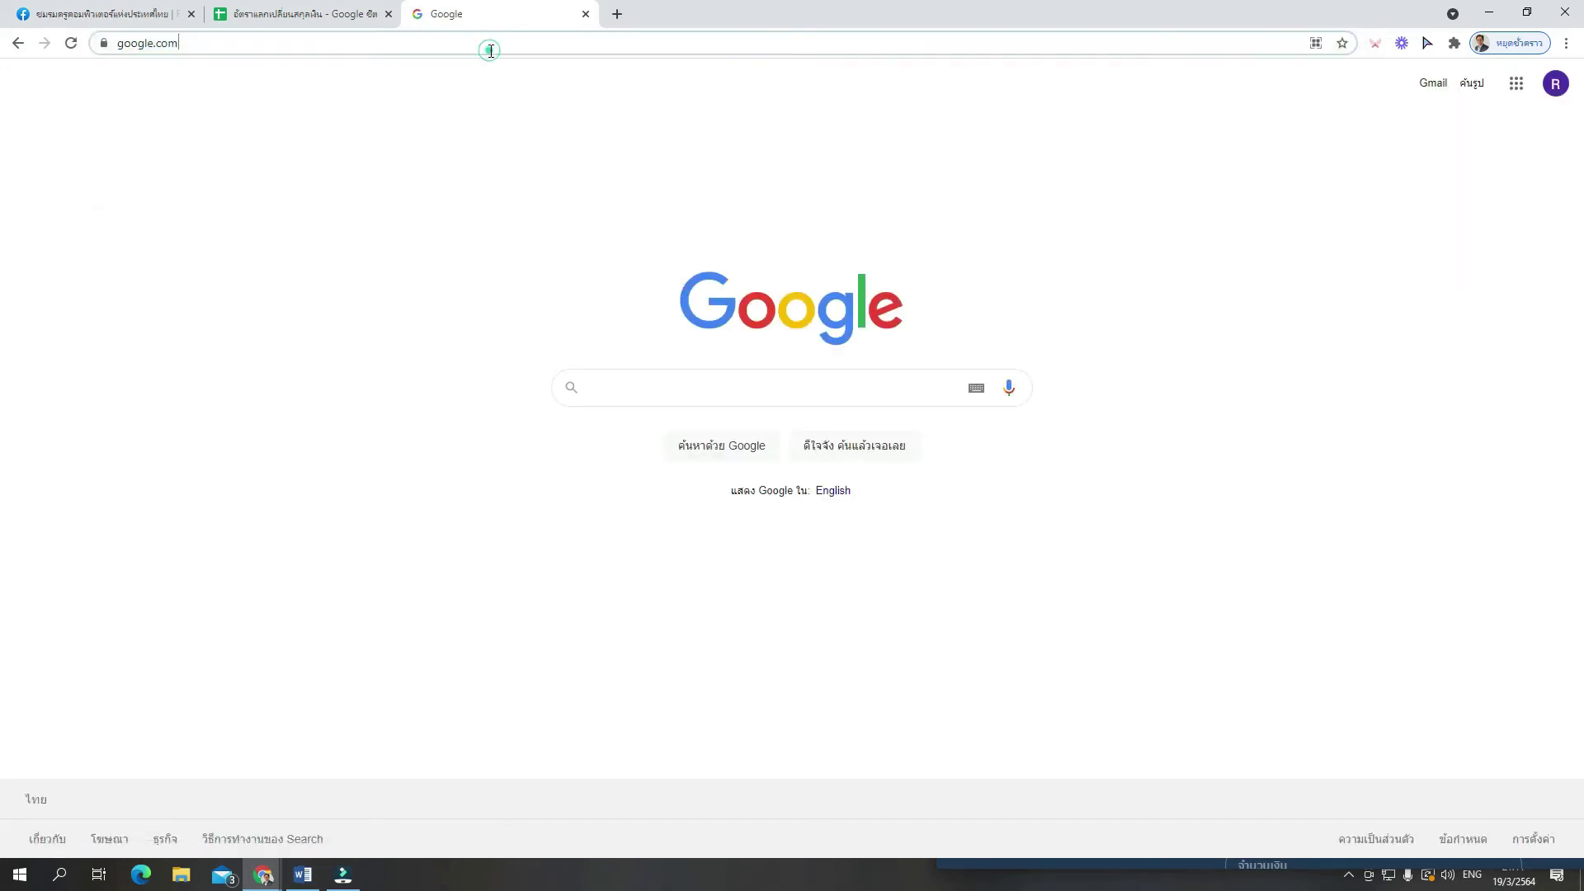
text(data)
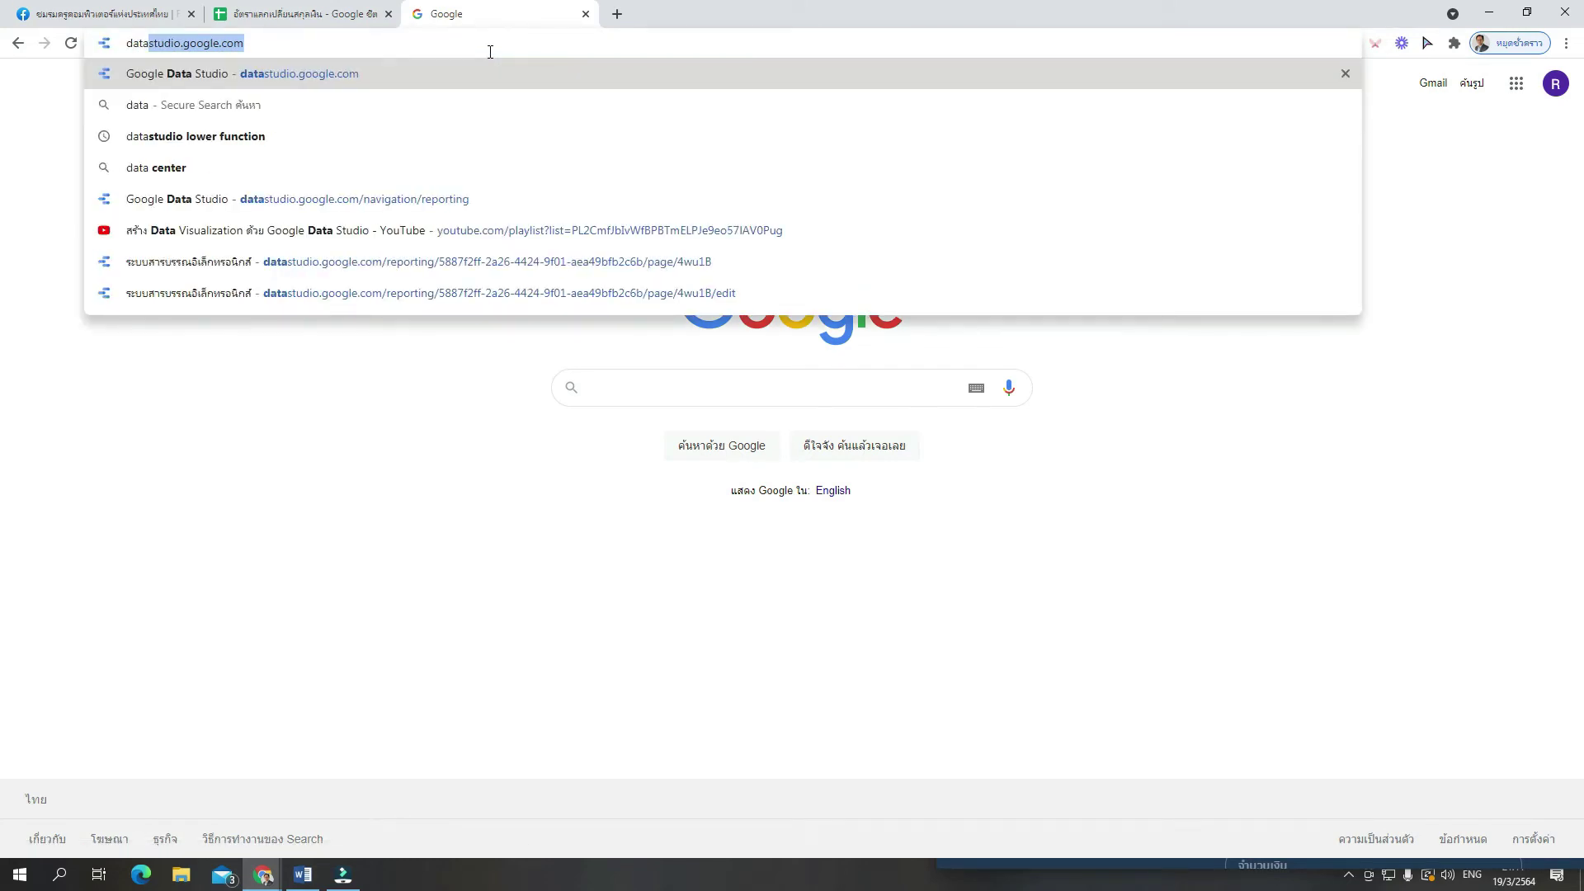
key(Return)
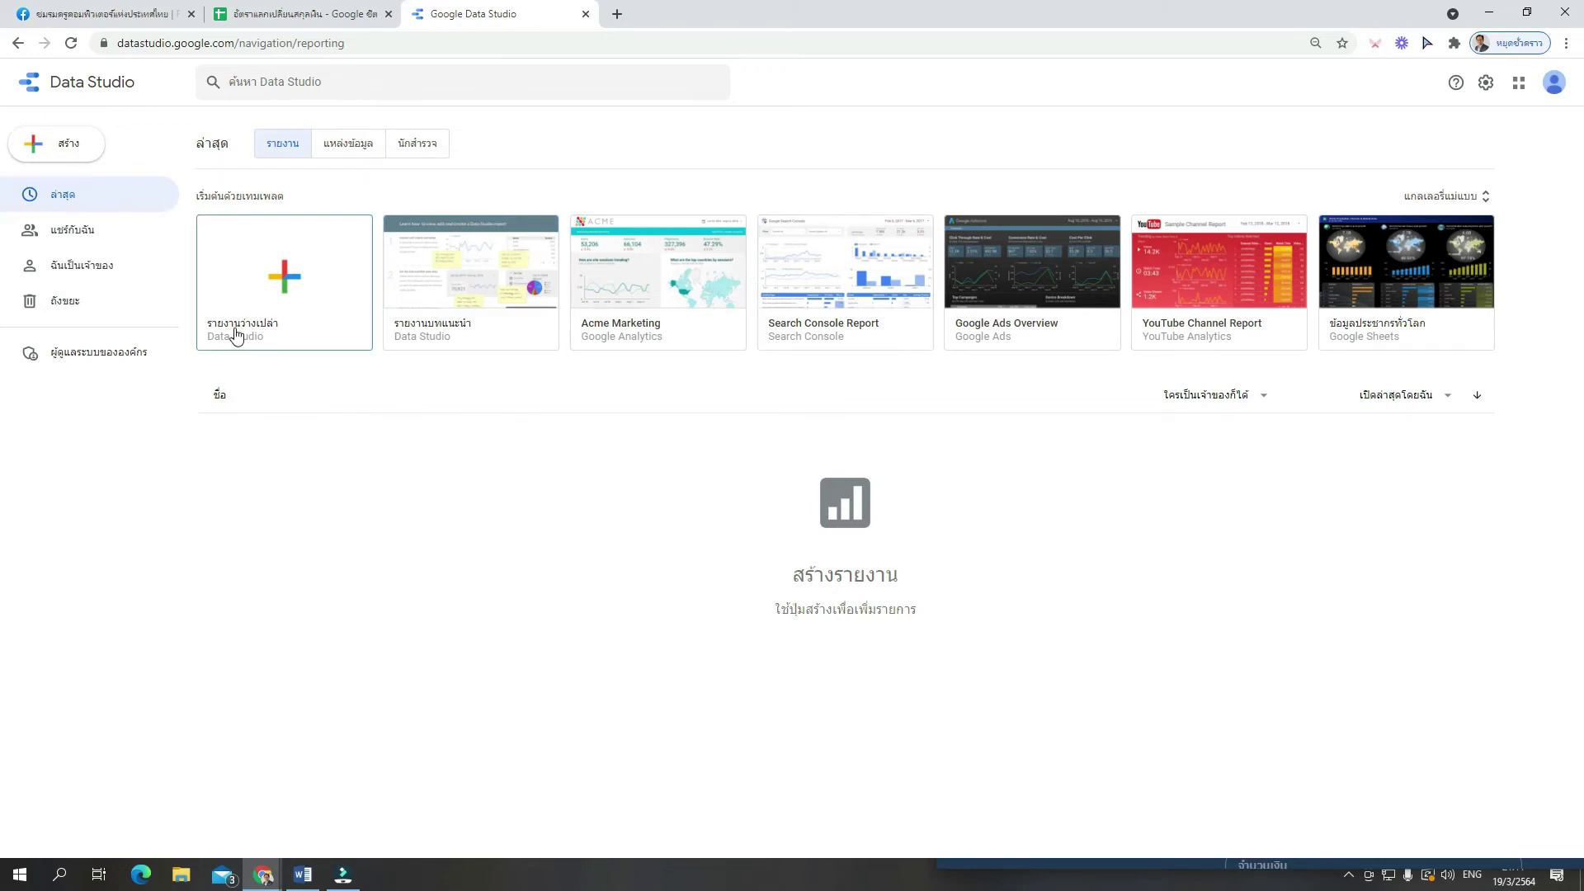
Start a blank report and complete the basic account details with ไทย as the country and the terms of service accepted
click(284, 285)
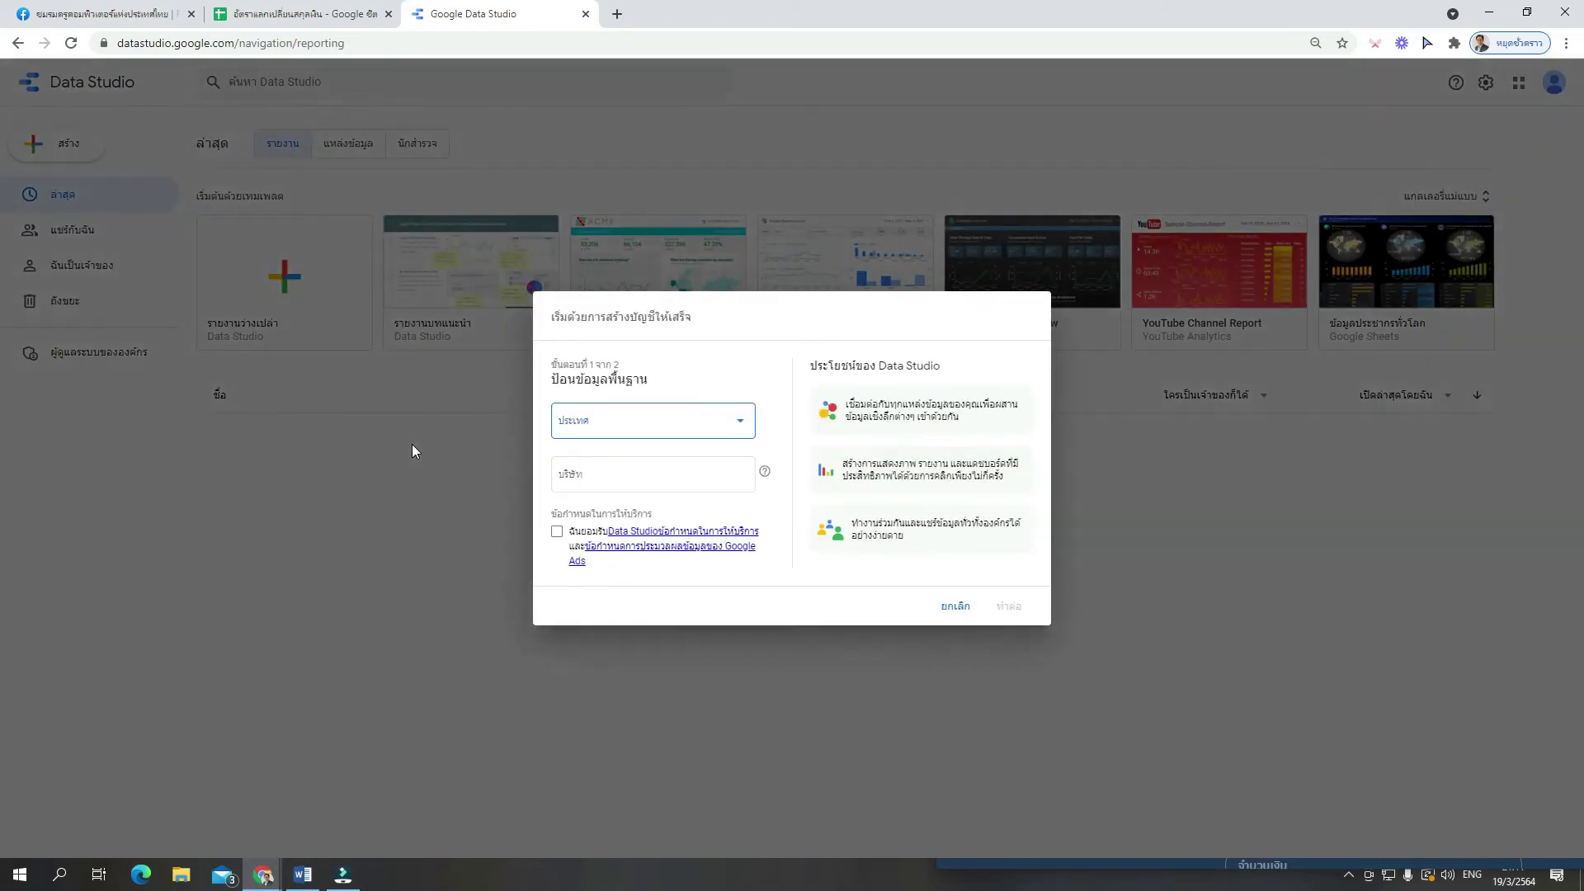
click(588, 426)
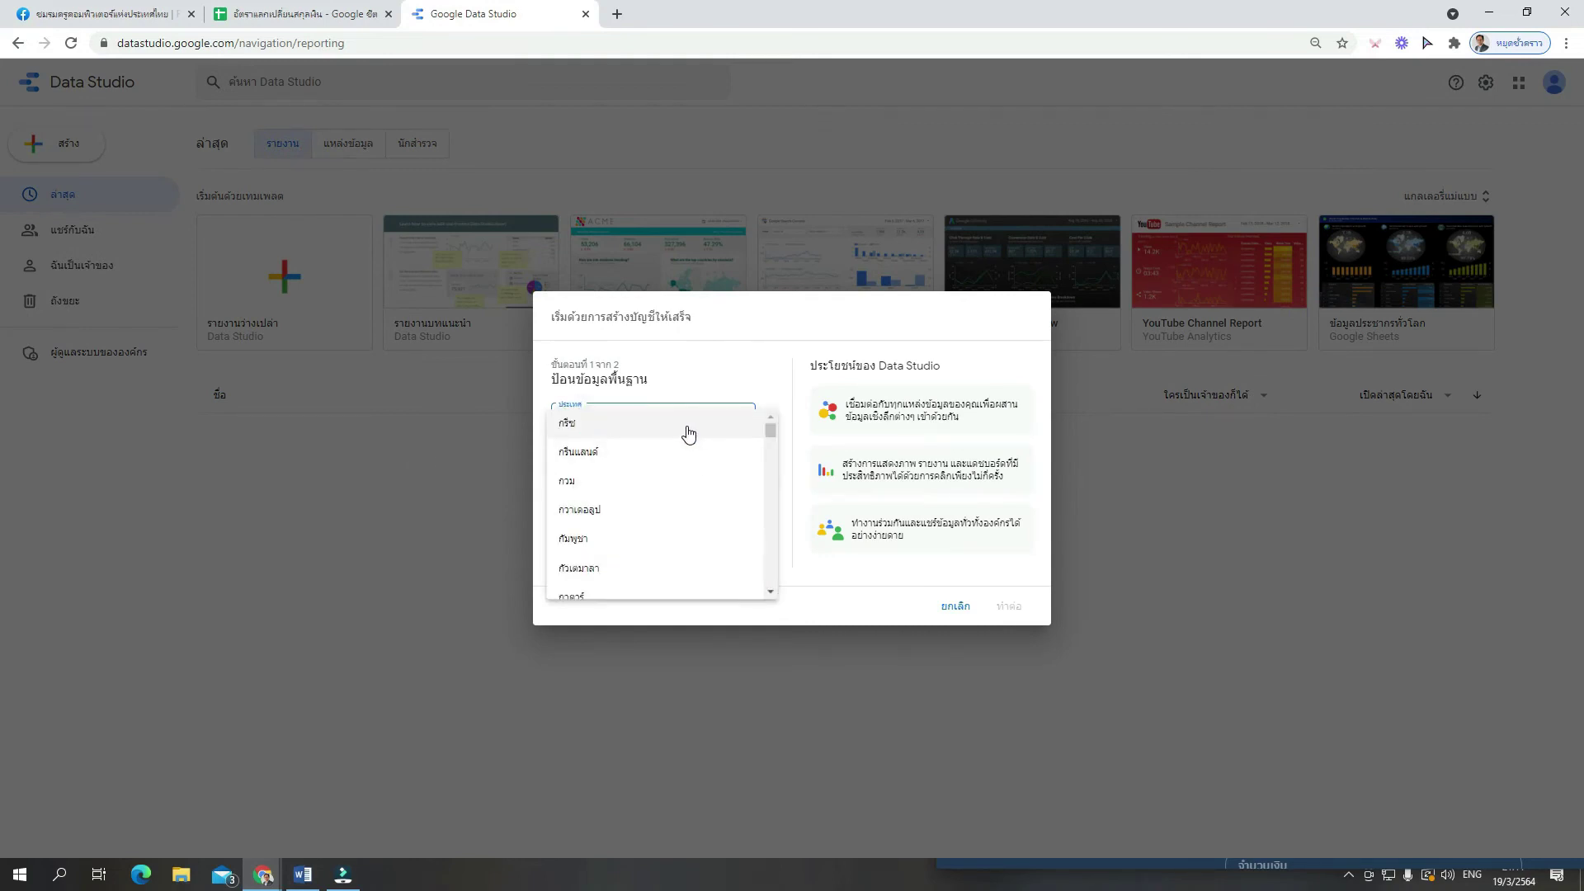
drag(770, 434, 771, 488)
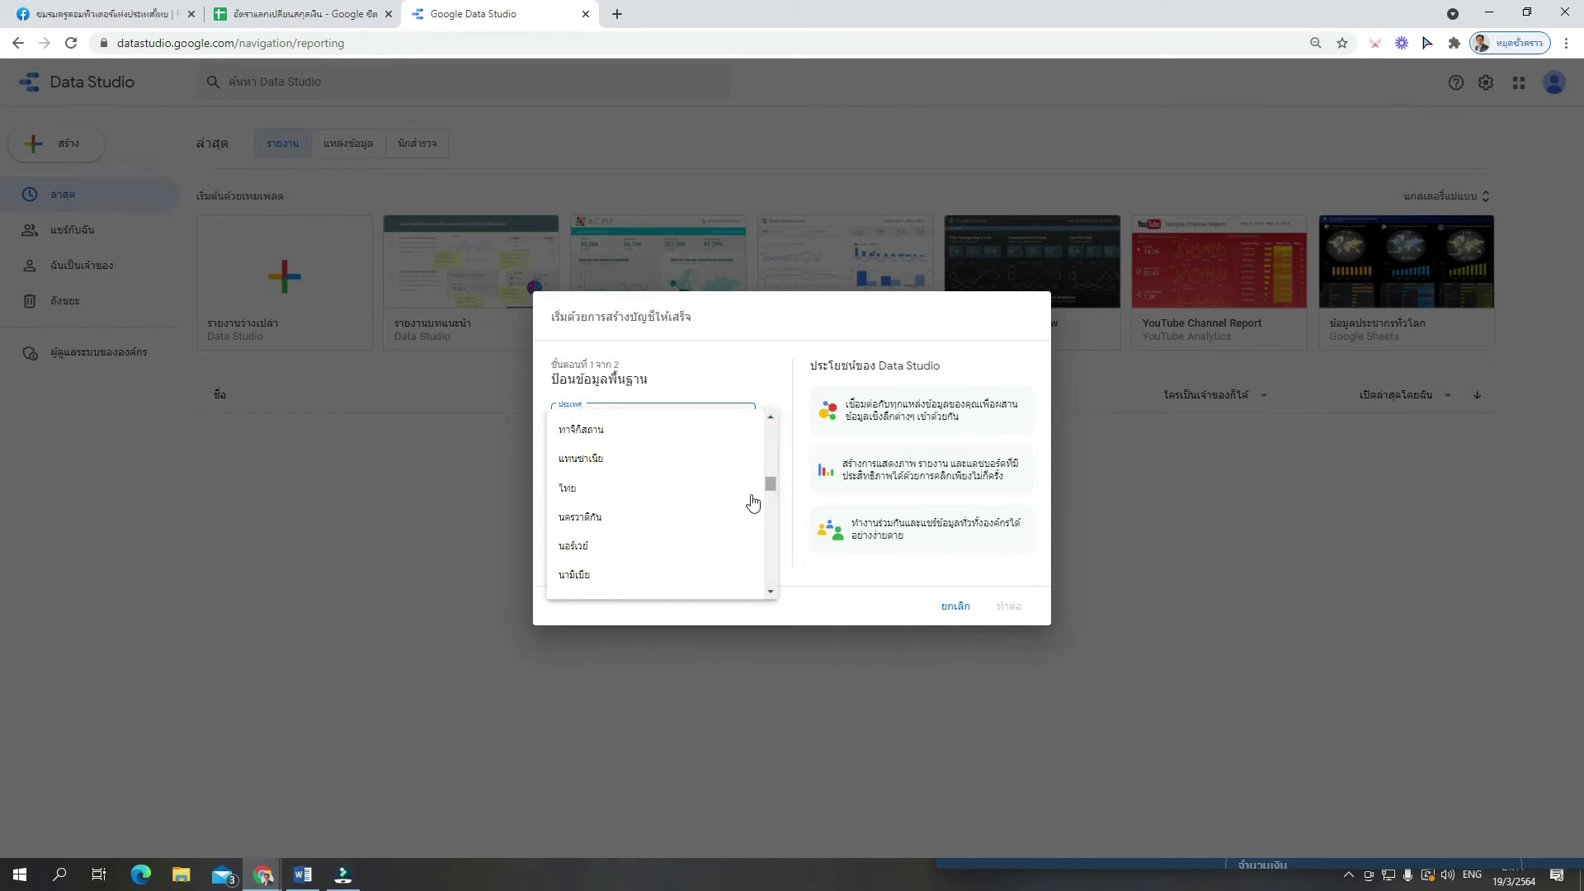
click(619, 500)
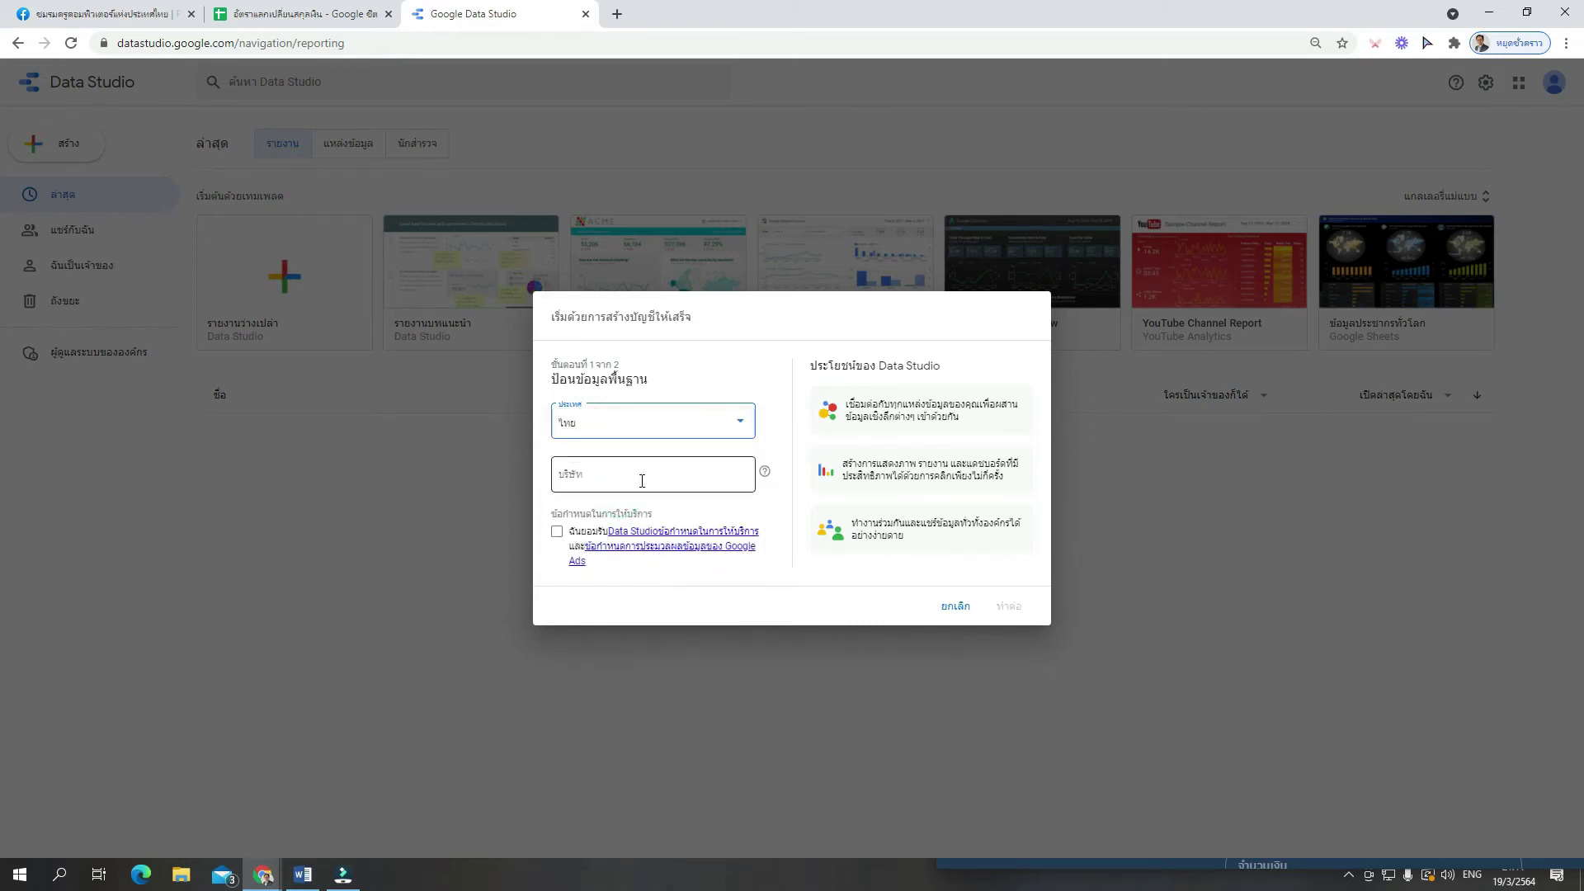
click(557, 533)
click(1011, 613)
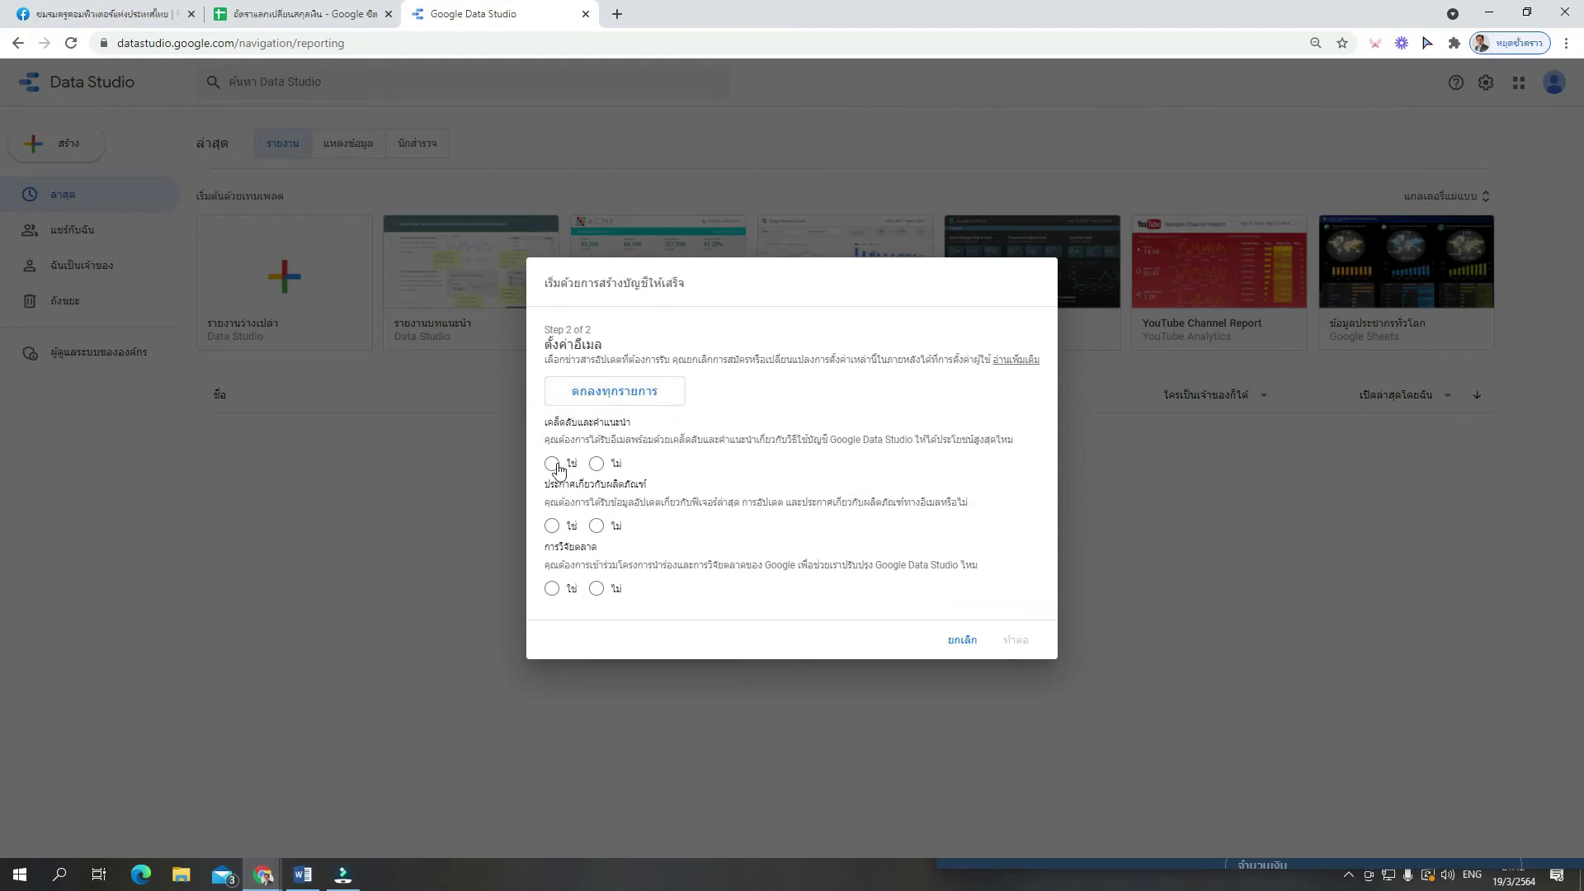
Agree to all e-mail preferences, finish the account setup, and create a blank report
click(629, 401)
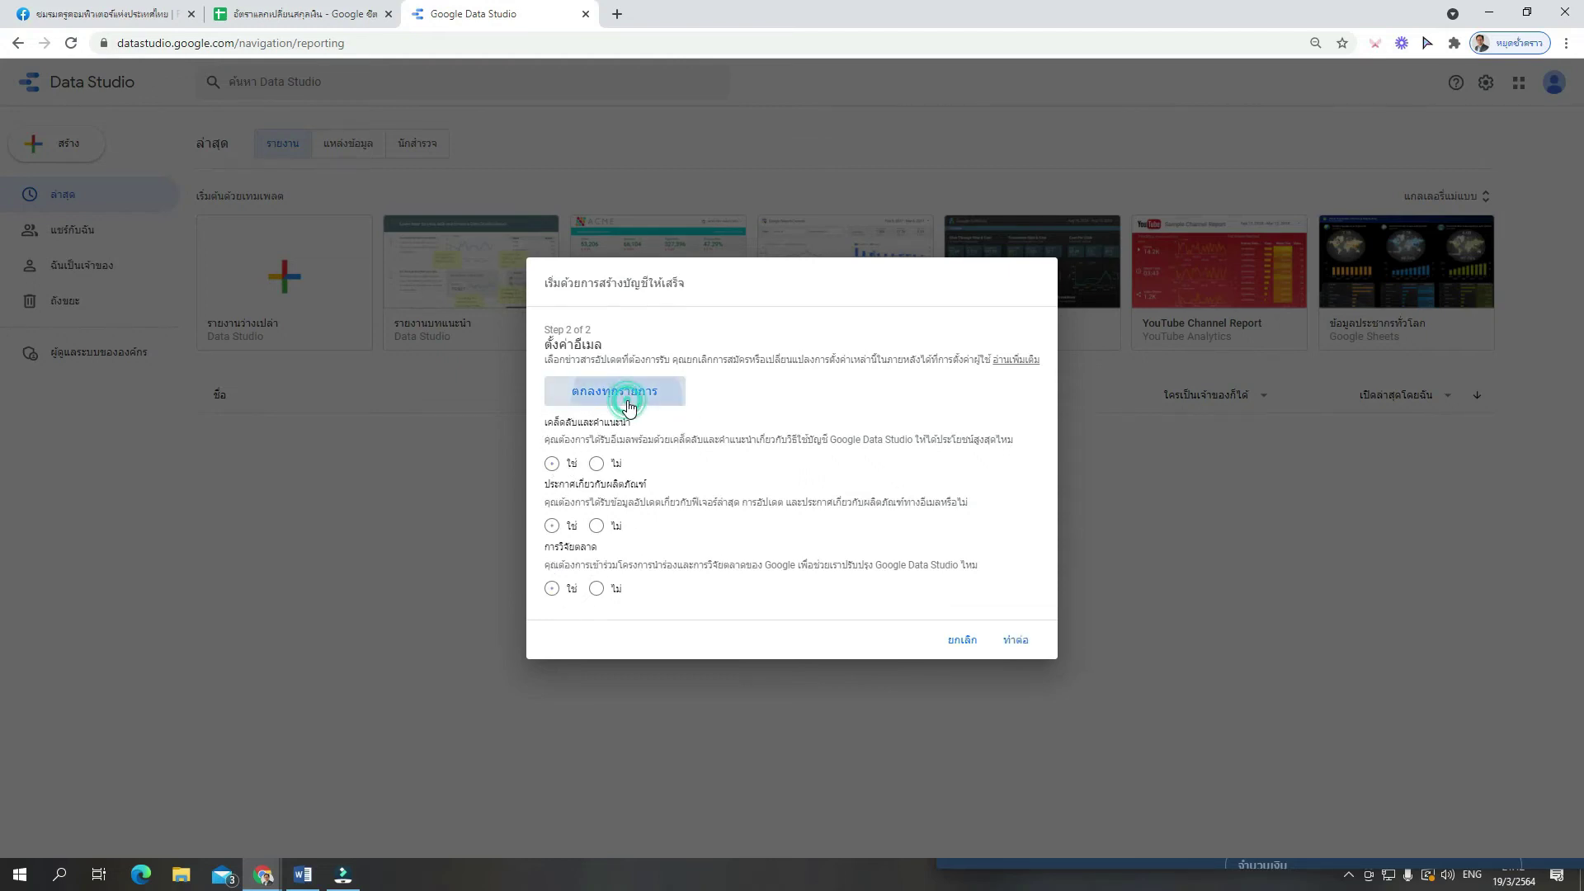
click(1023, 643)
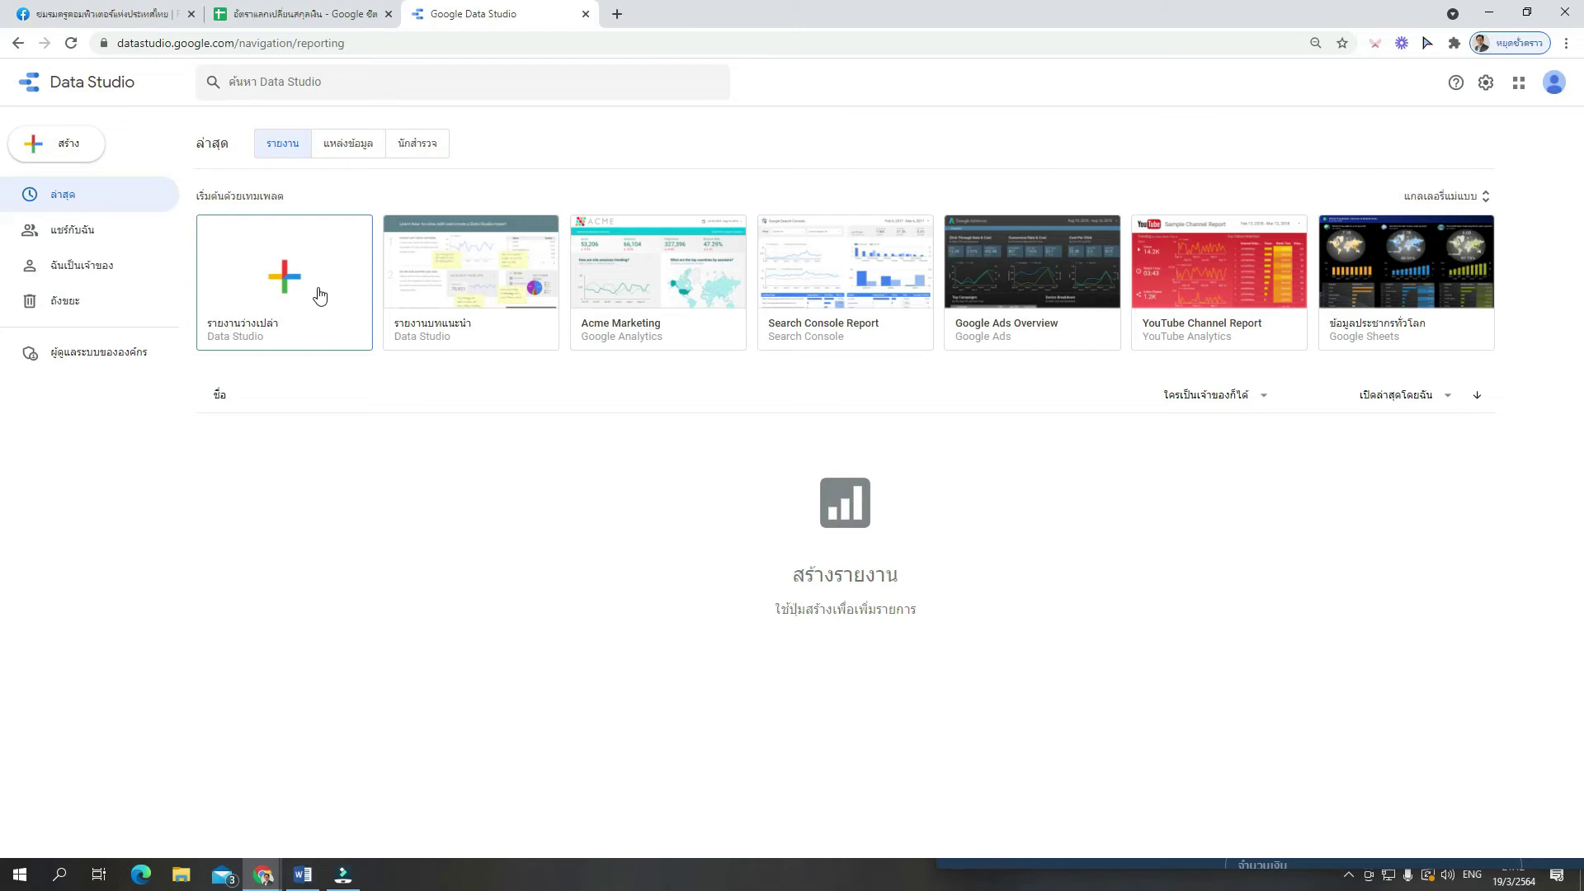
click(295, 290)
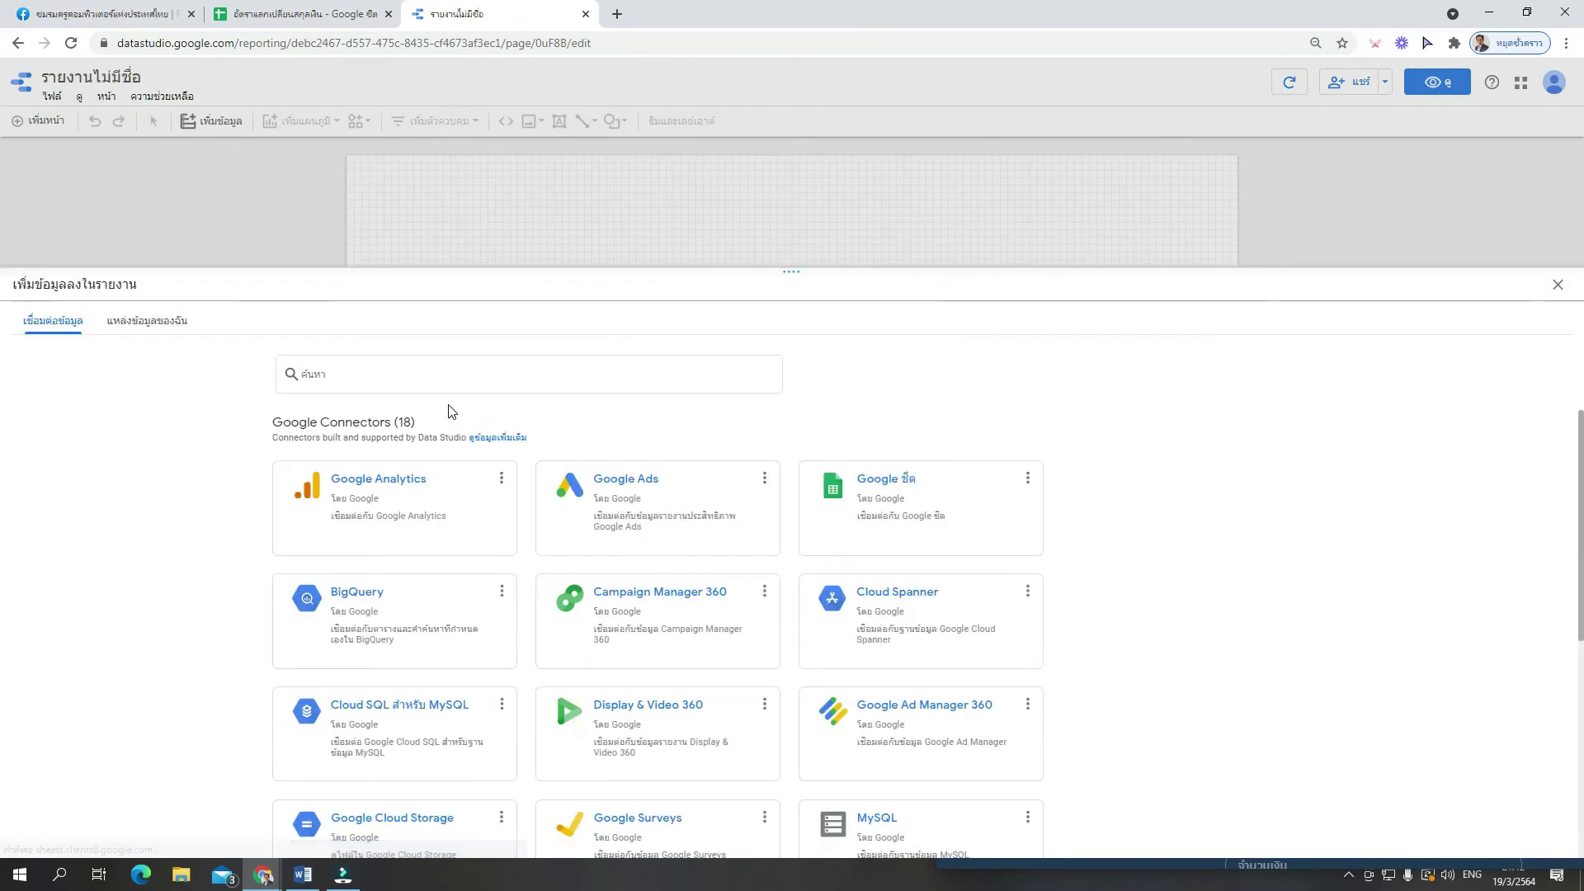
Authorize the Google Sheets connector and add worksheet แผ่น1 of the อัตราแลกเปลี่ยนสกุลเงิน spreadsheet to the report
click(893, 499)
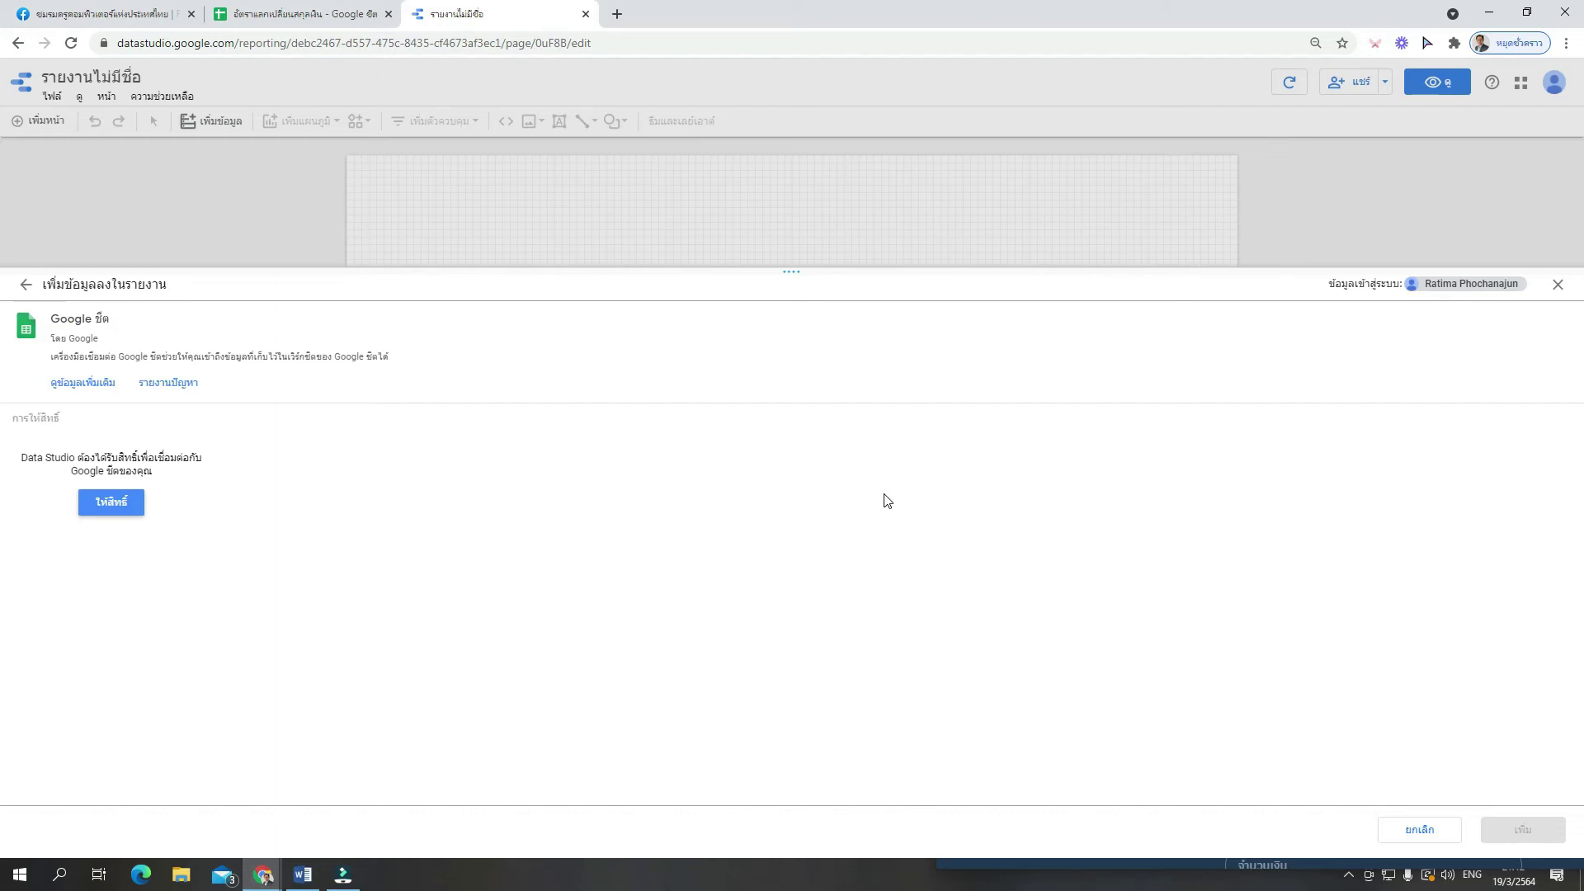
click(122, 513)
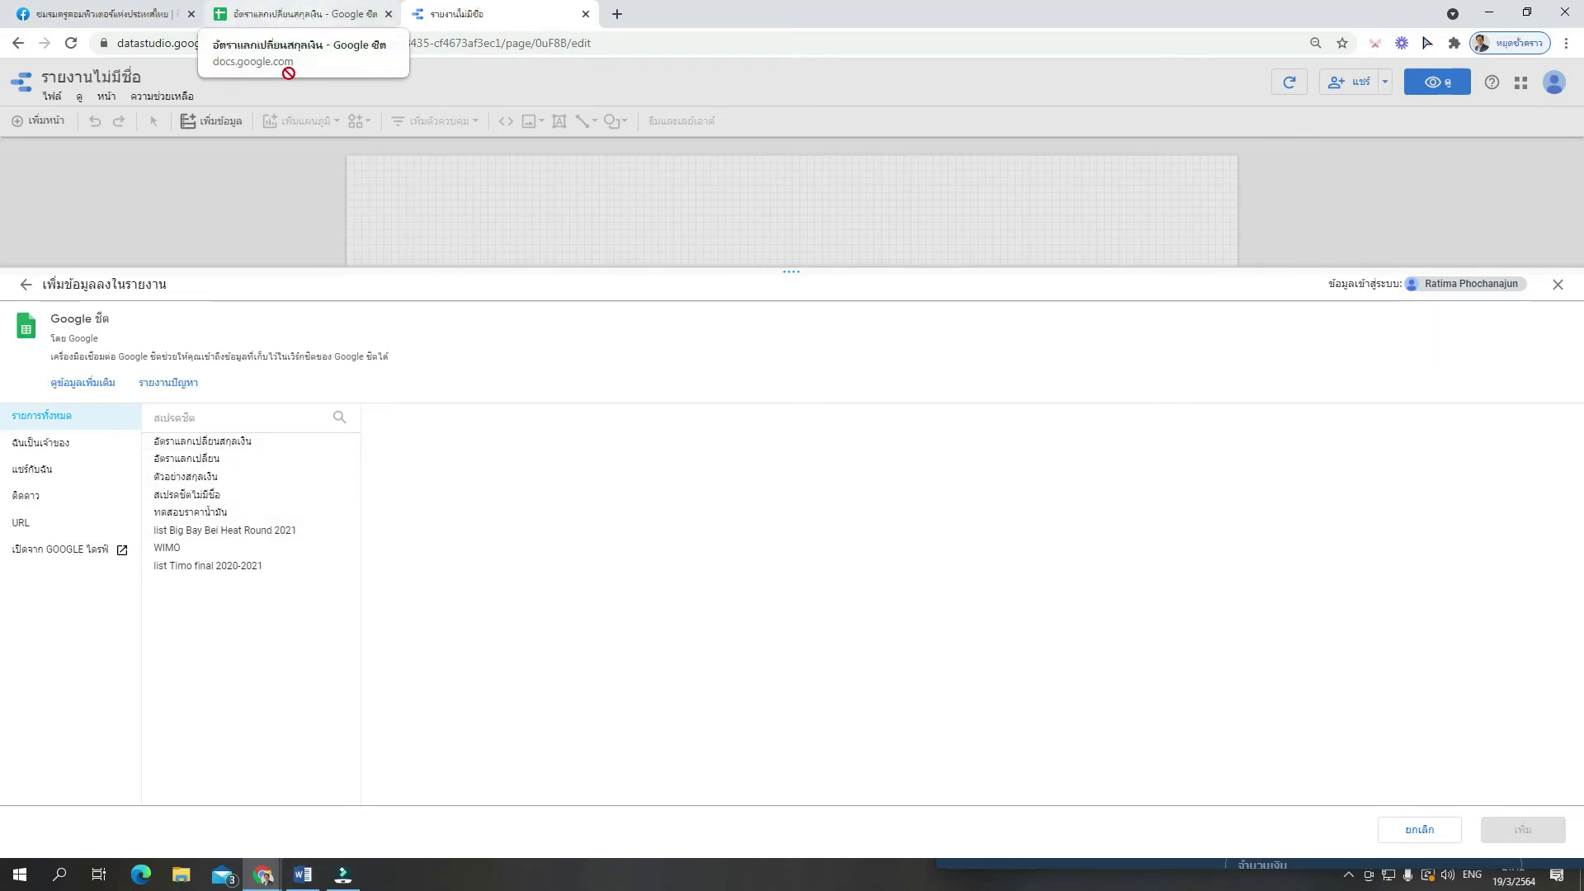
click(221, 450)
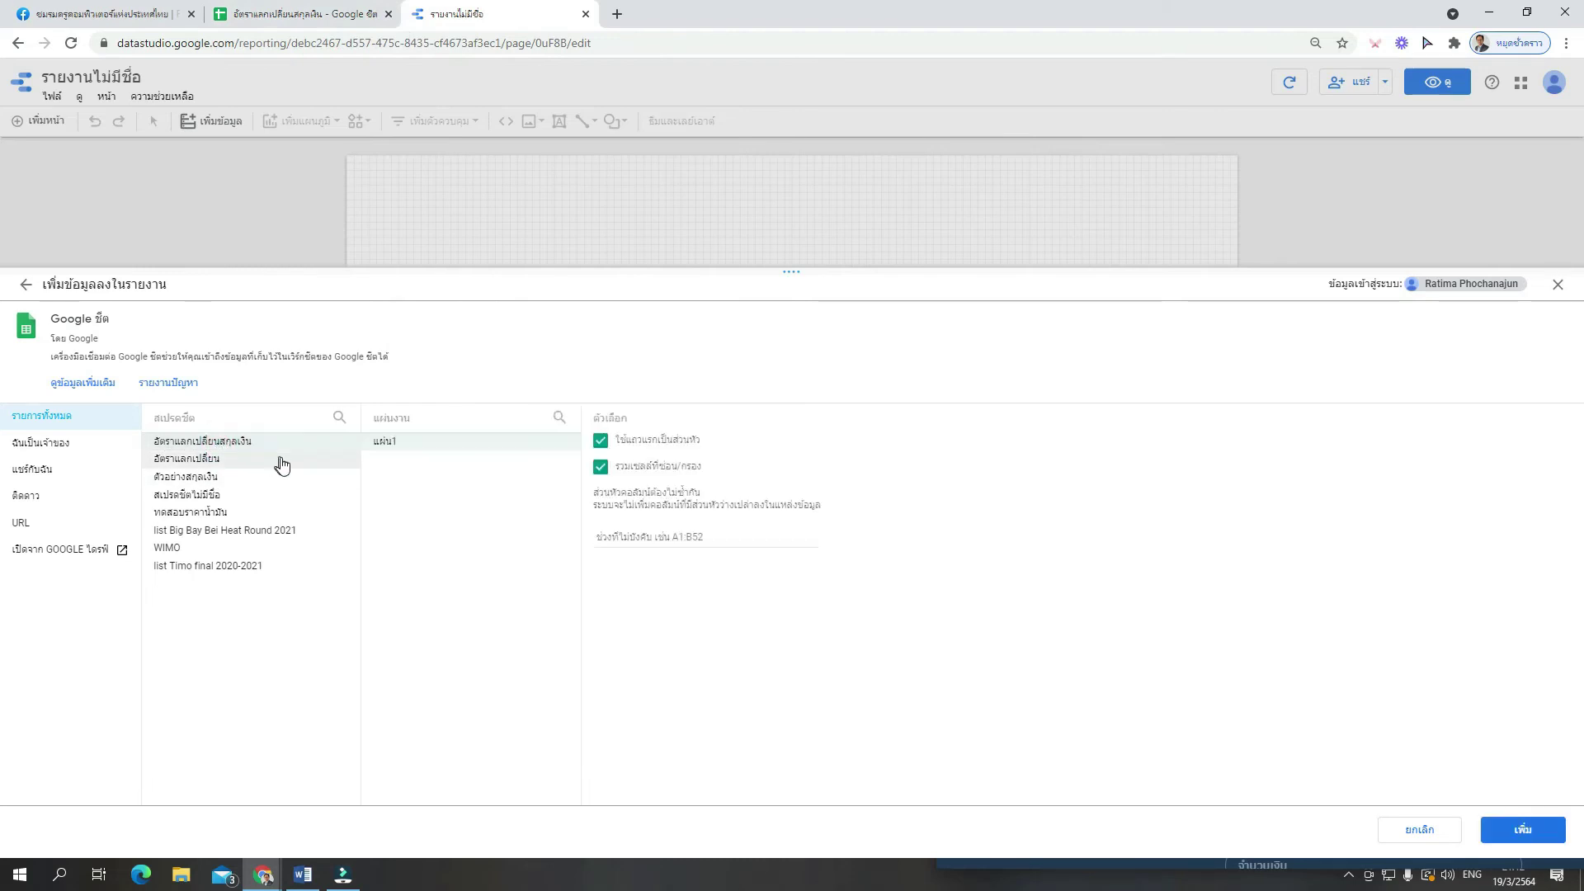
click(1550, 839)
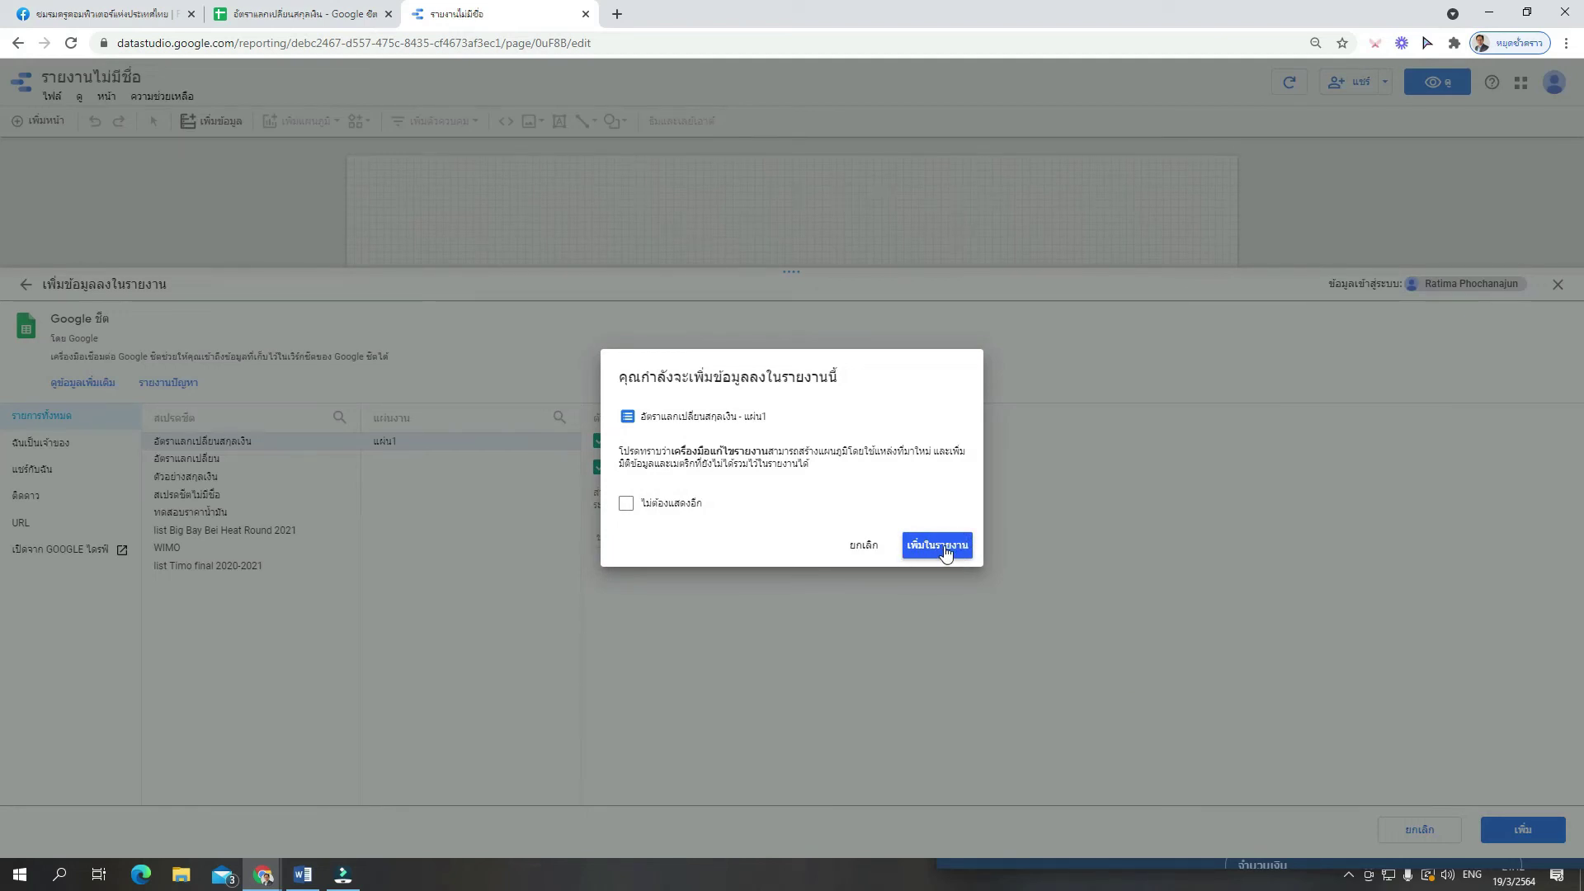
click(946, 553)
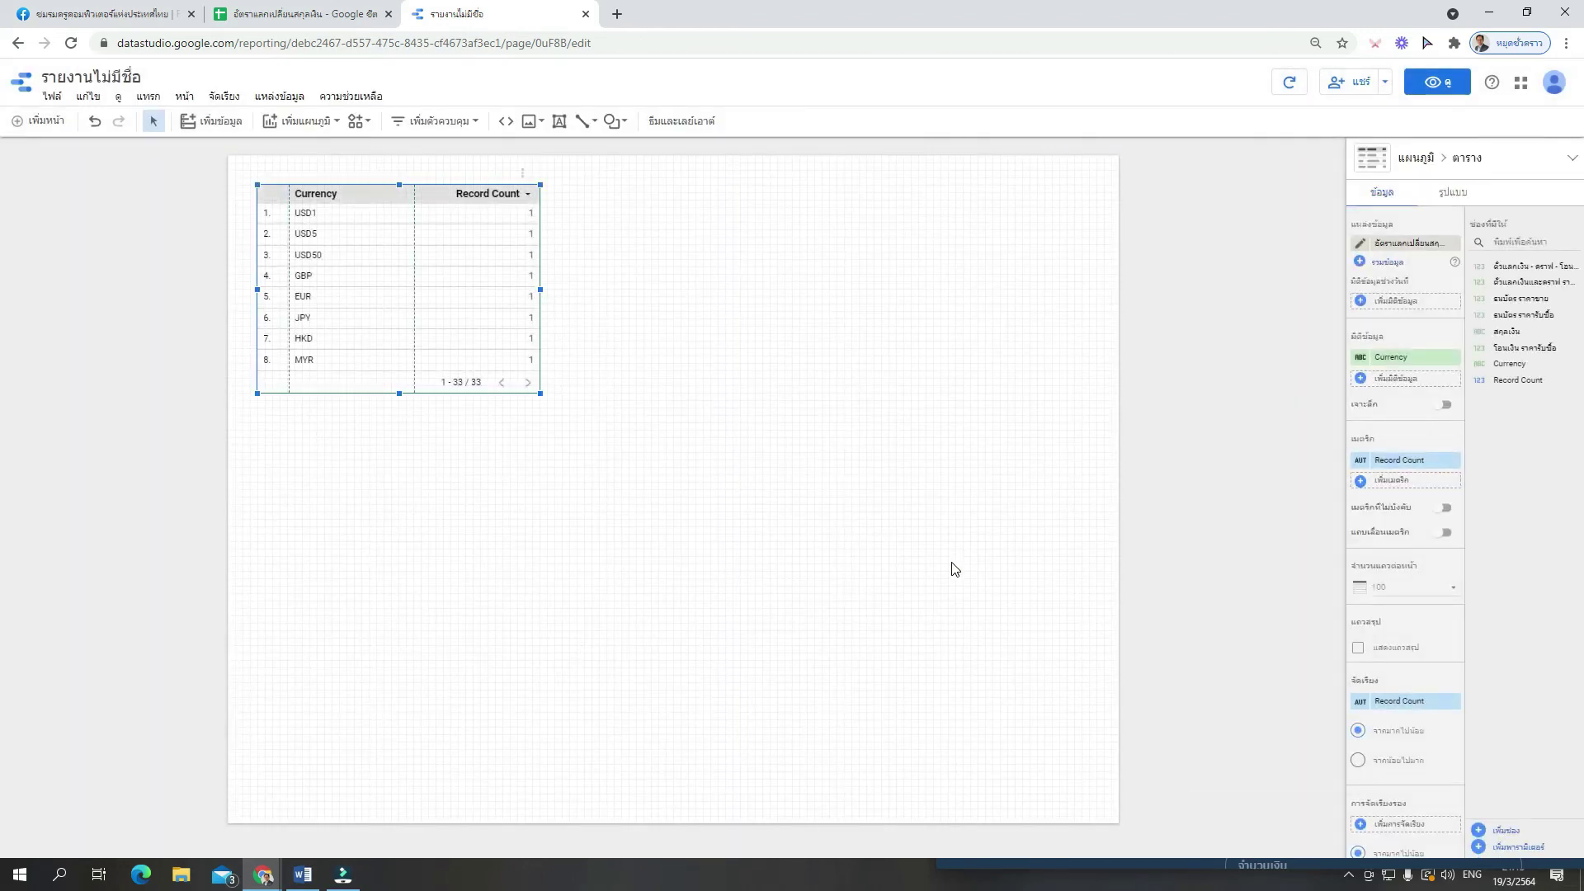
Widen the currency table to almost the full page width and move it lower on the page
drag(540, 288, 1057, 358)
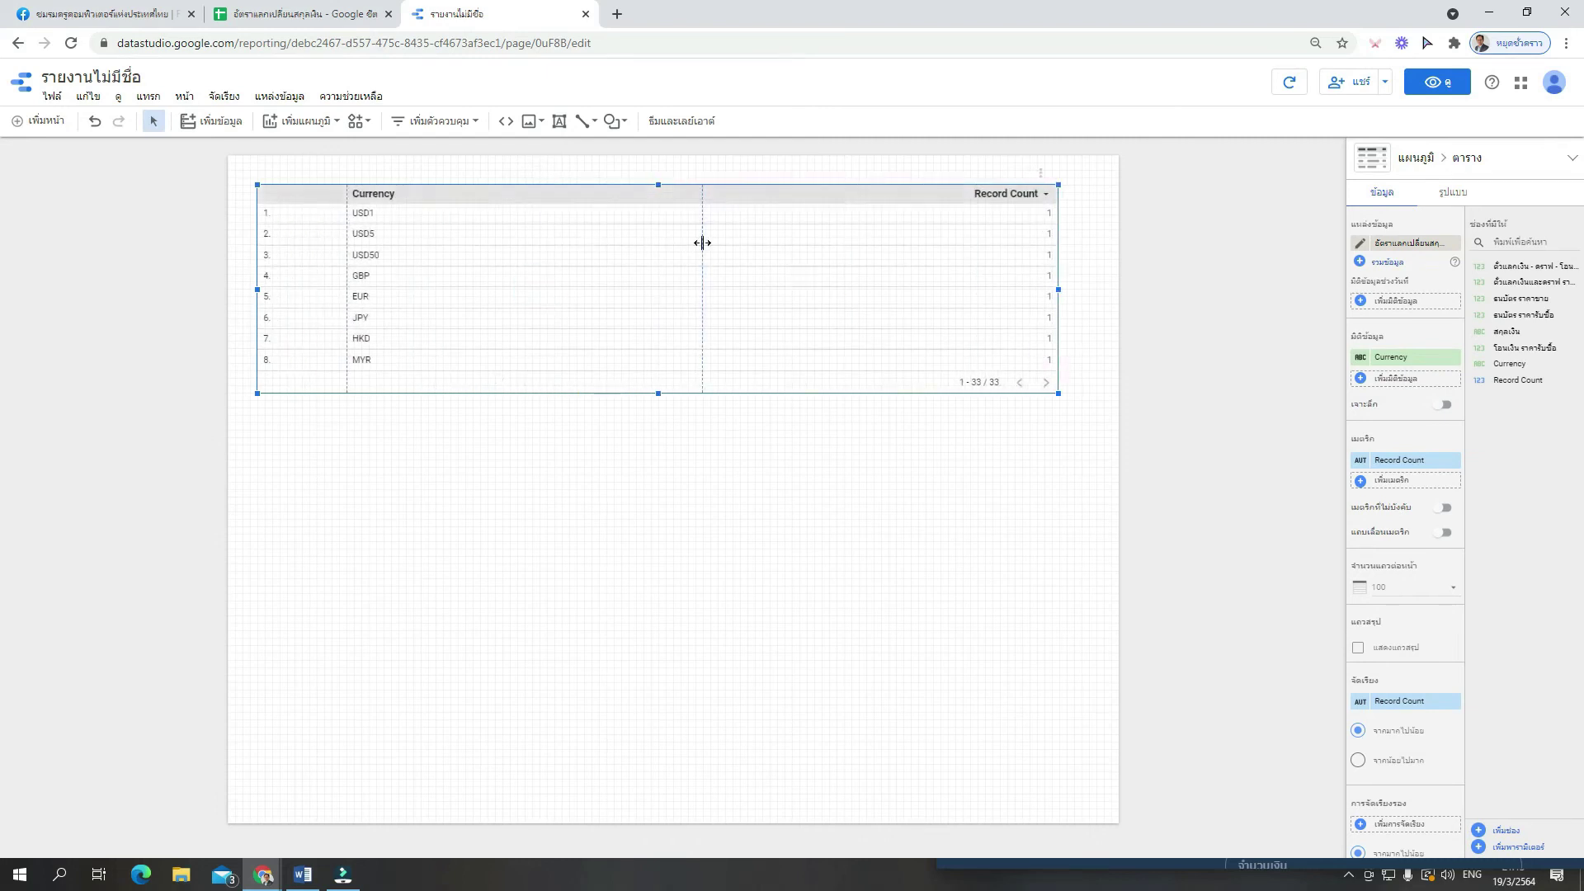
drag(583, 197, 602, 294)
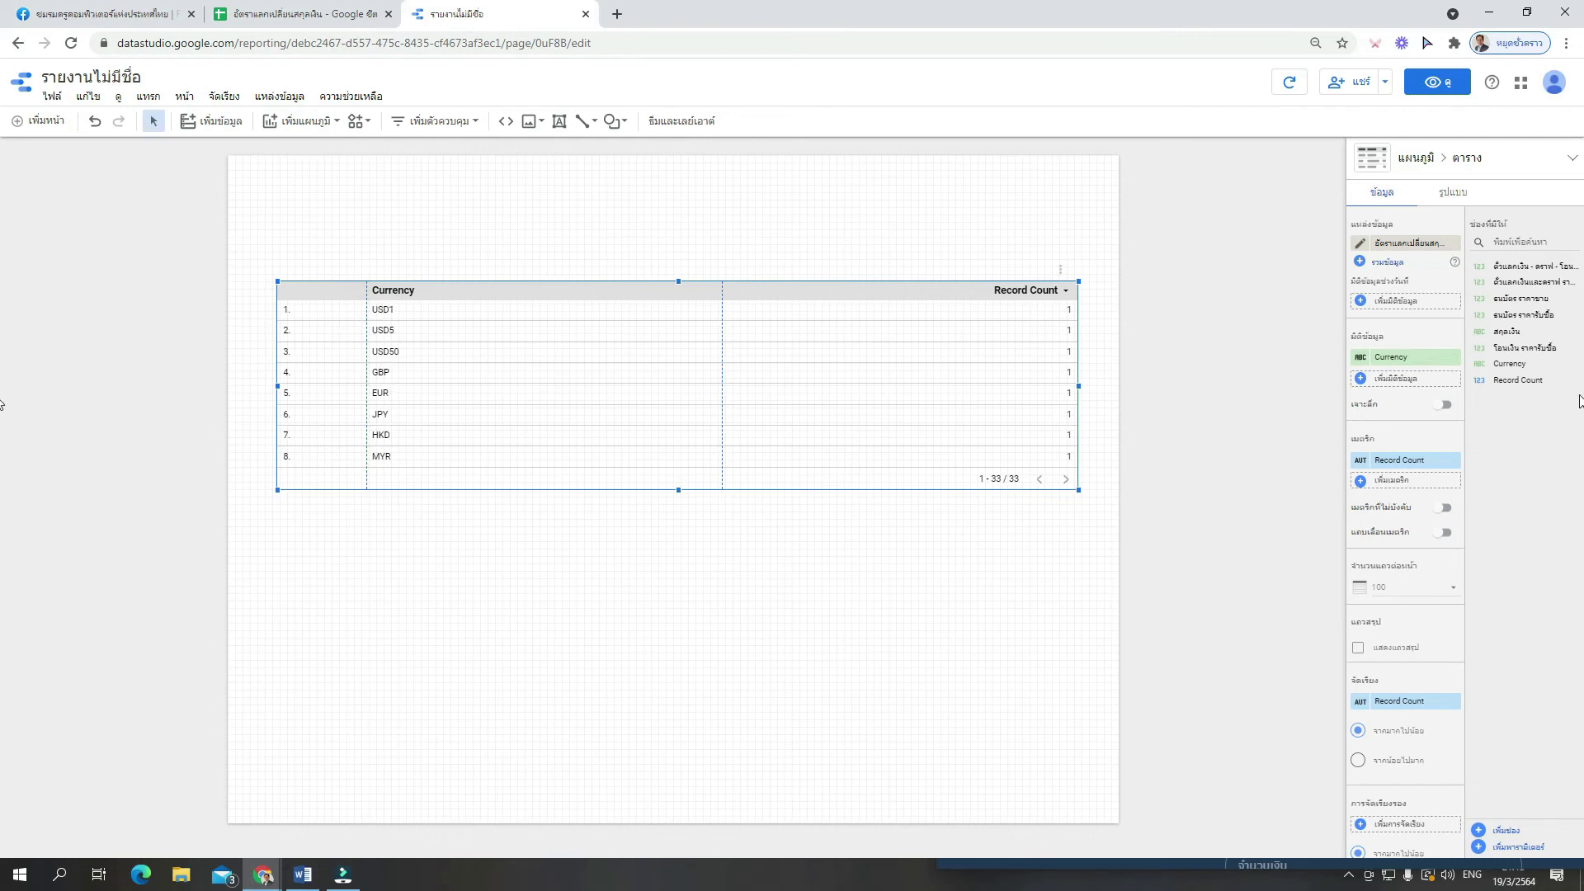
Add สกุลเงิน as the table's second dimension and check the column order on the Bangkok Bank exchange rates page
drag(1522, 331, 1409, 388)
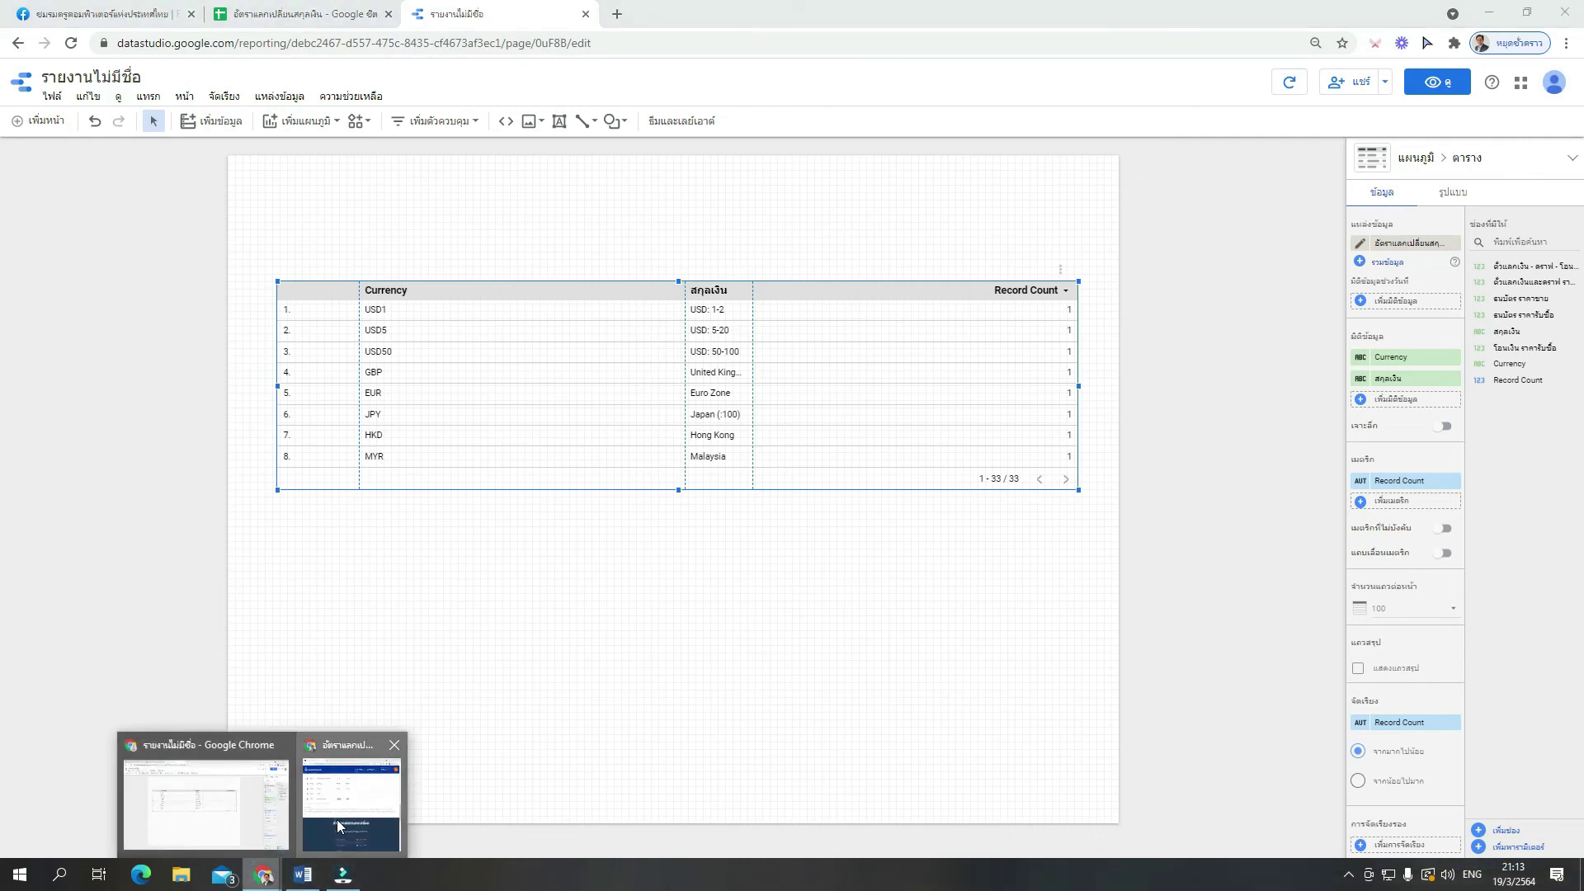
click(330, 835)
scroll(1283, 248, up, 15)
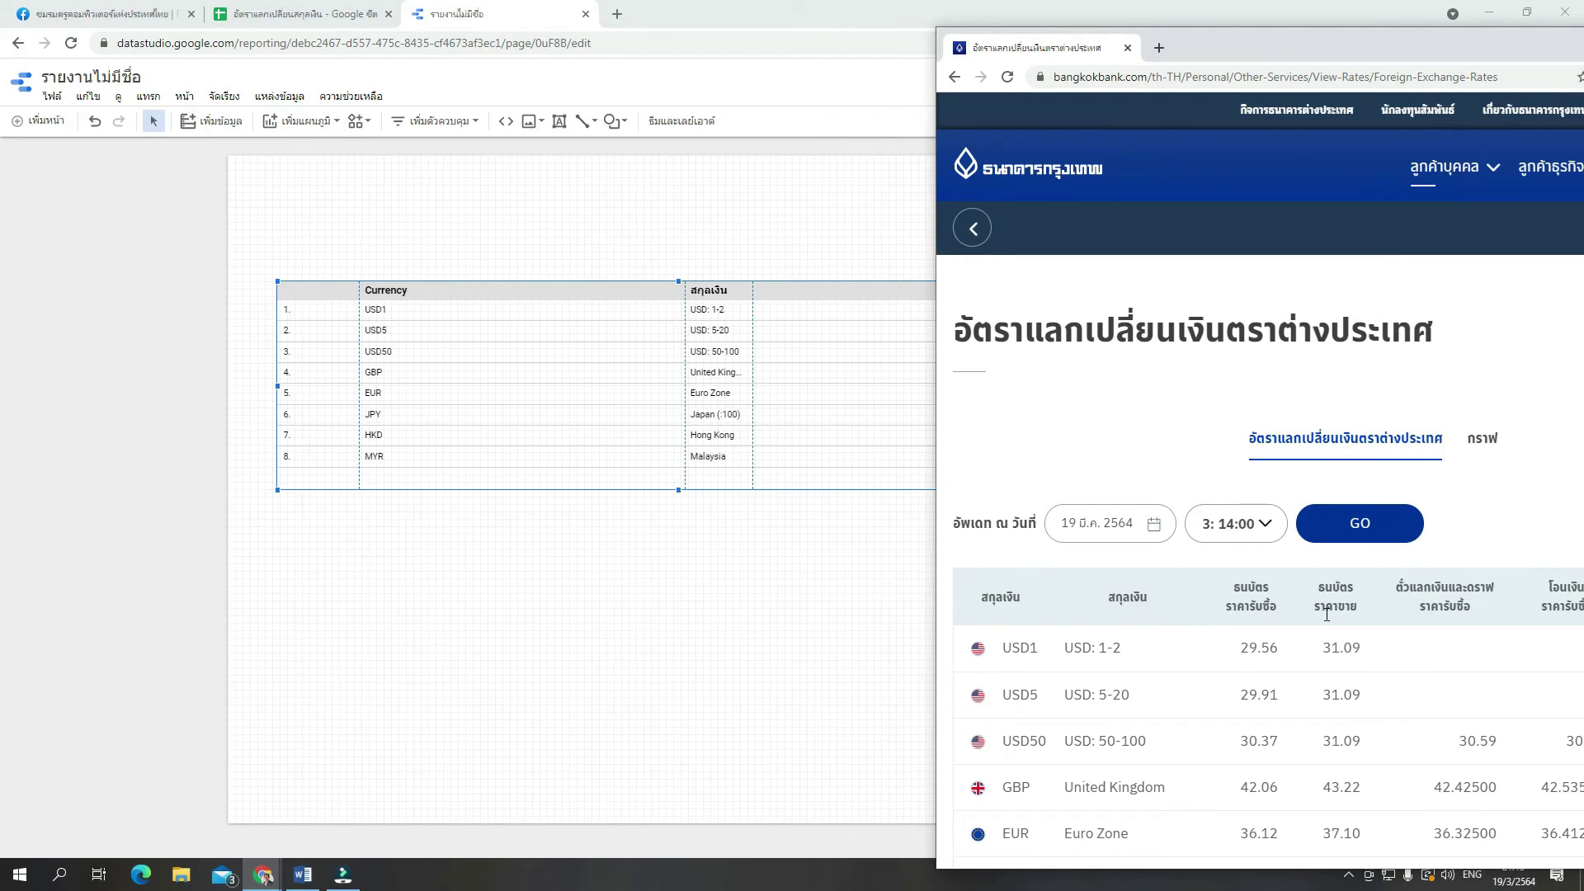
click(717, 236)
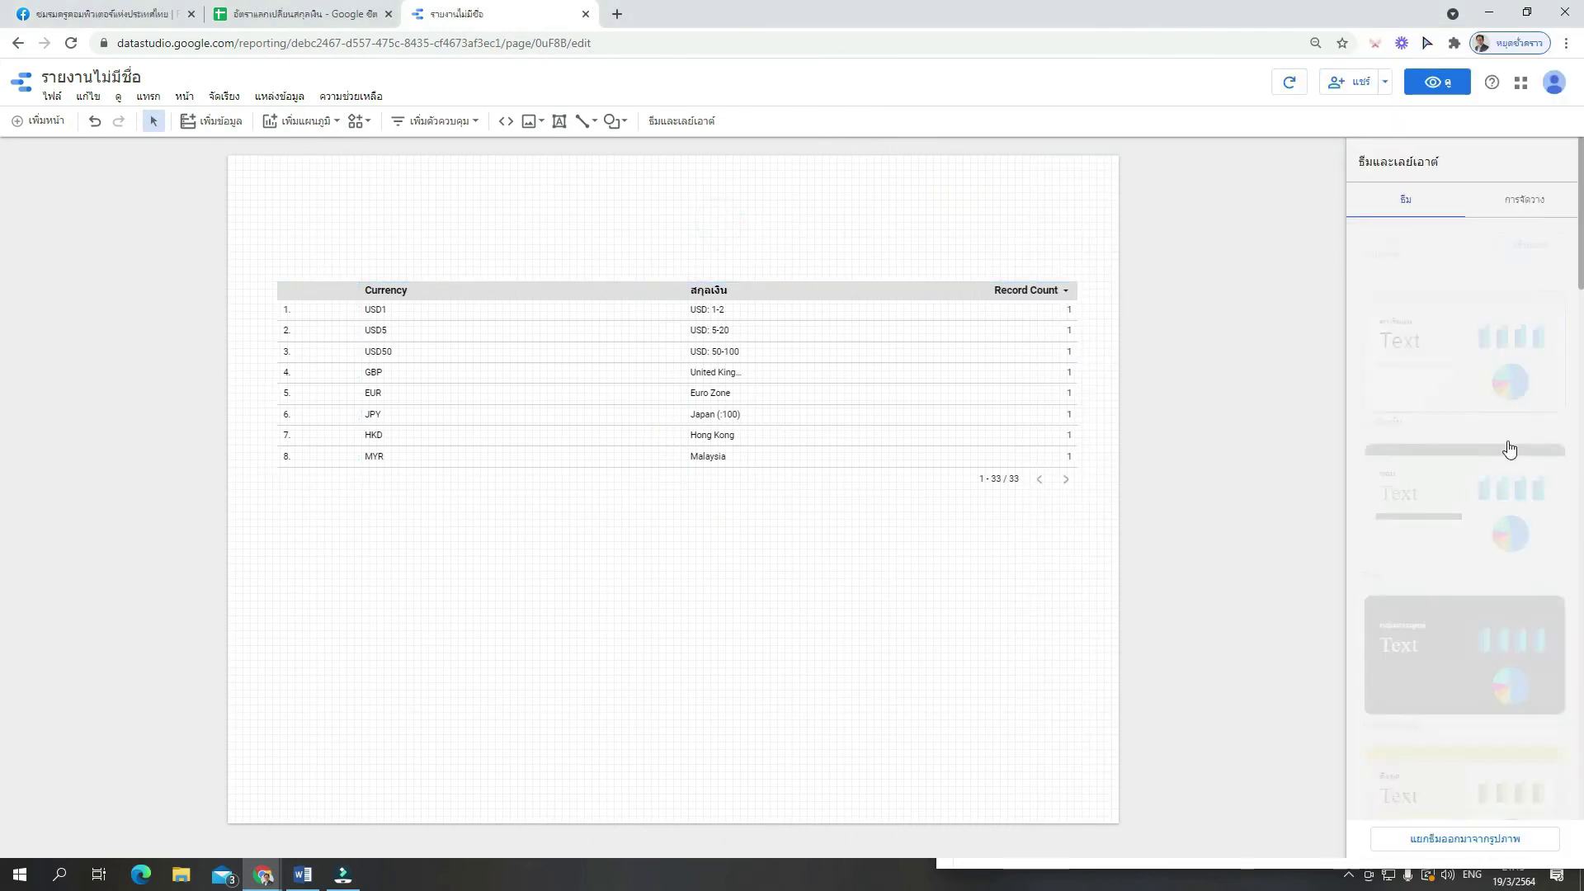
click(881, 353)
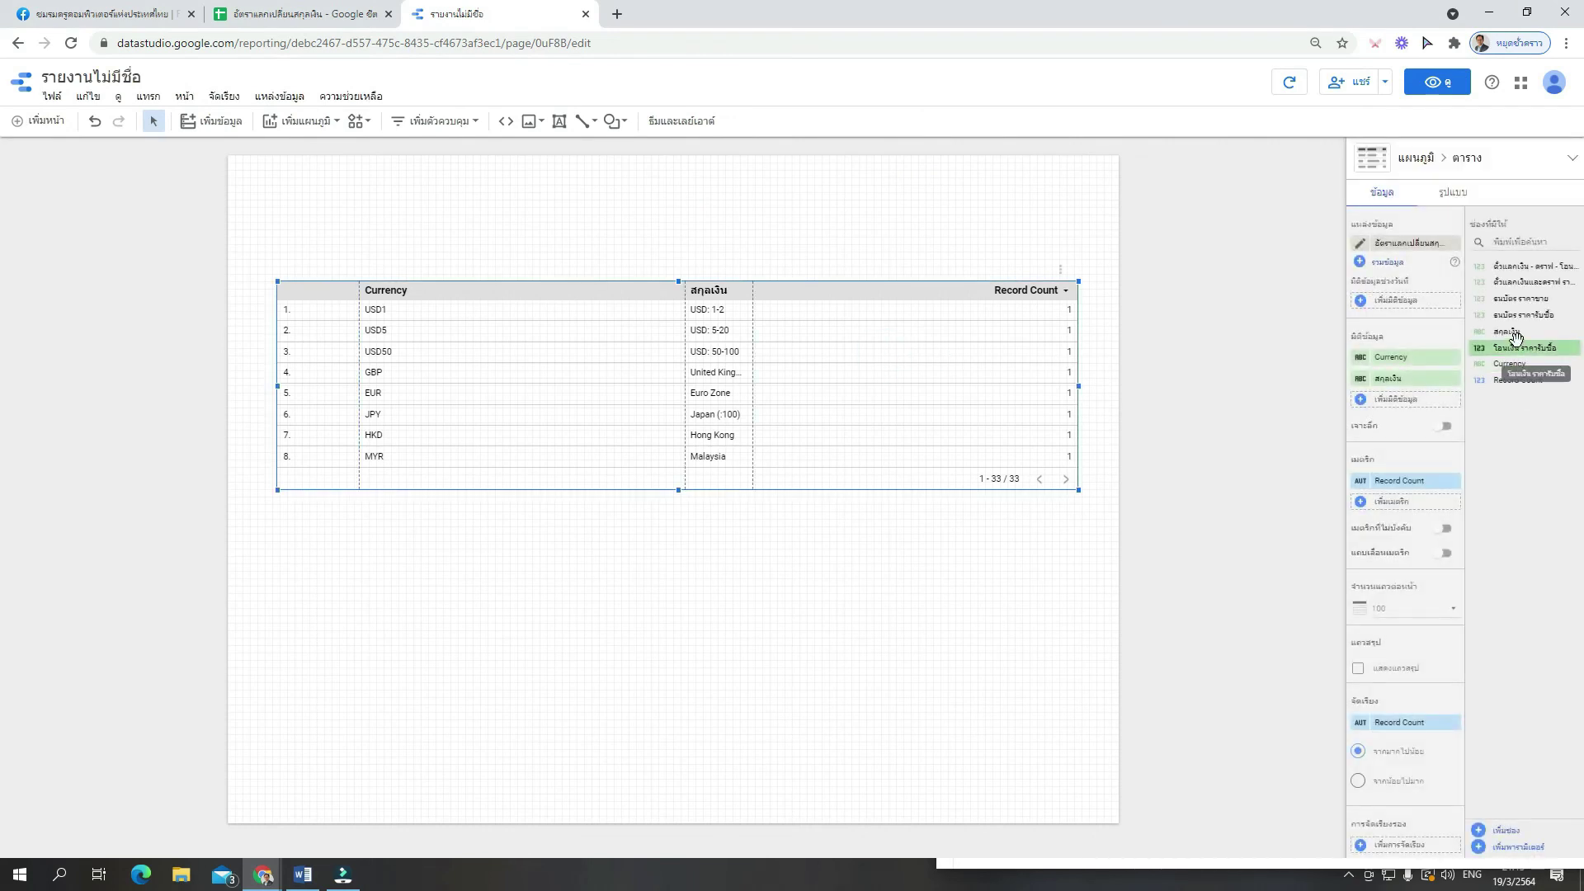
Add banknote buying, banknote selling, transfer buying and both ตั๋วแลกเงิน rate fields as dimensions in that order, and remove the Record Count metric
drag(1520, 316, 1407, 402)
drag(1521, 299, 1407, 420)
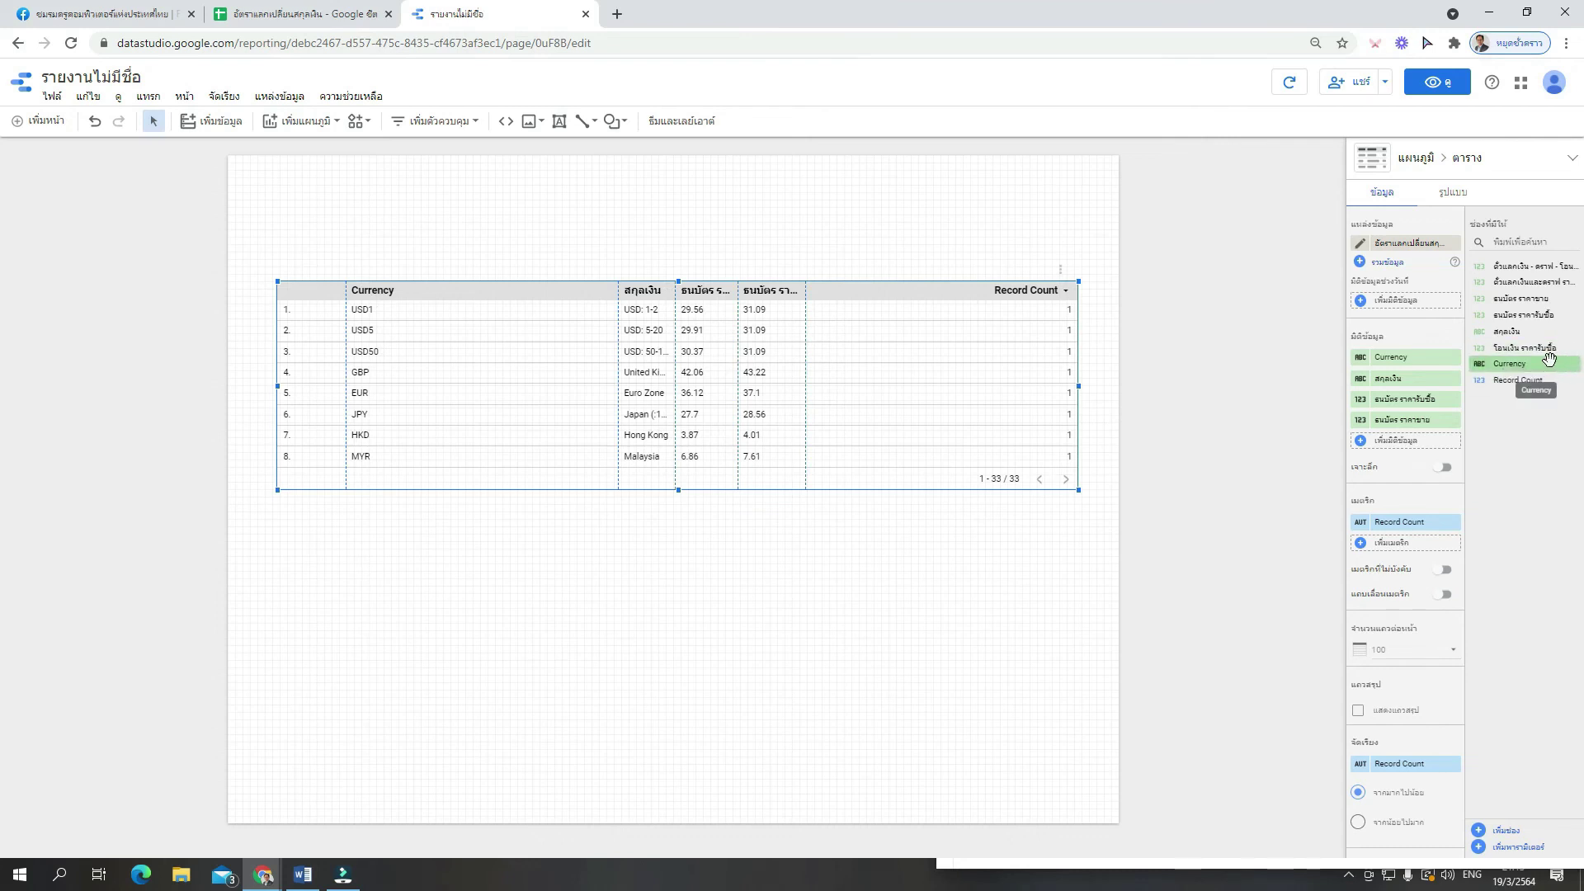
drag(1548, 350, 1431, 451)
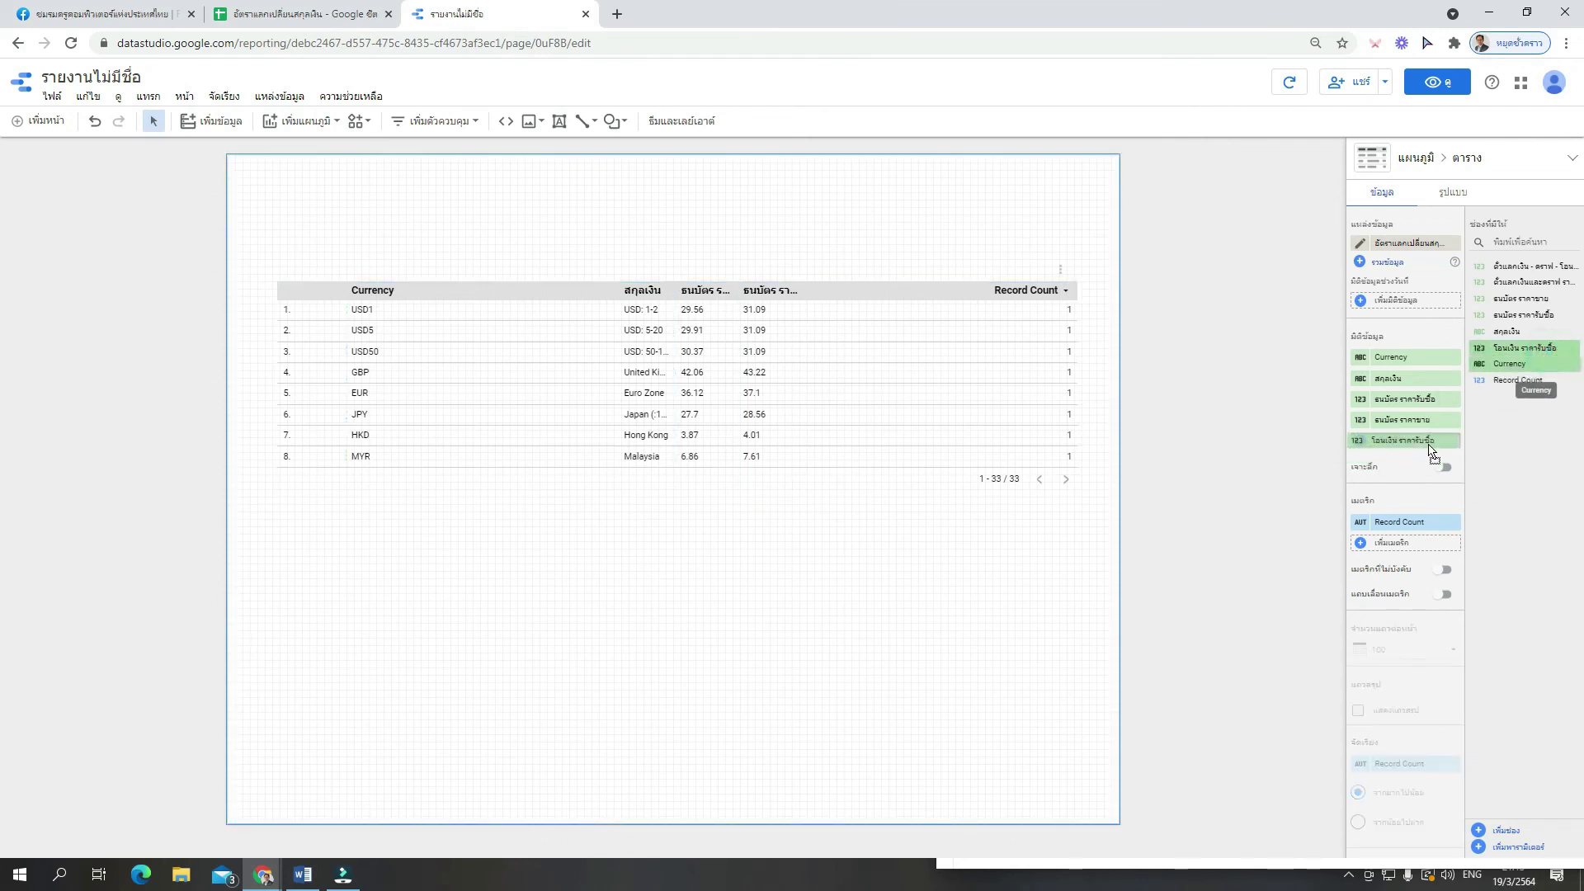
drag(1530, 282, 1407, 460)
drag(1522, 270, 1398, 482)
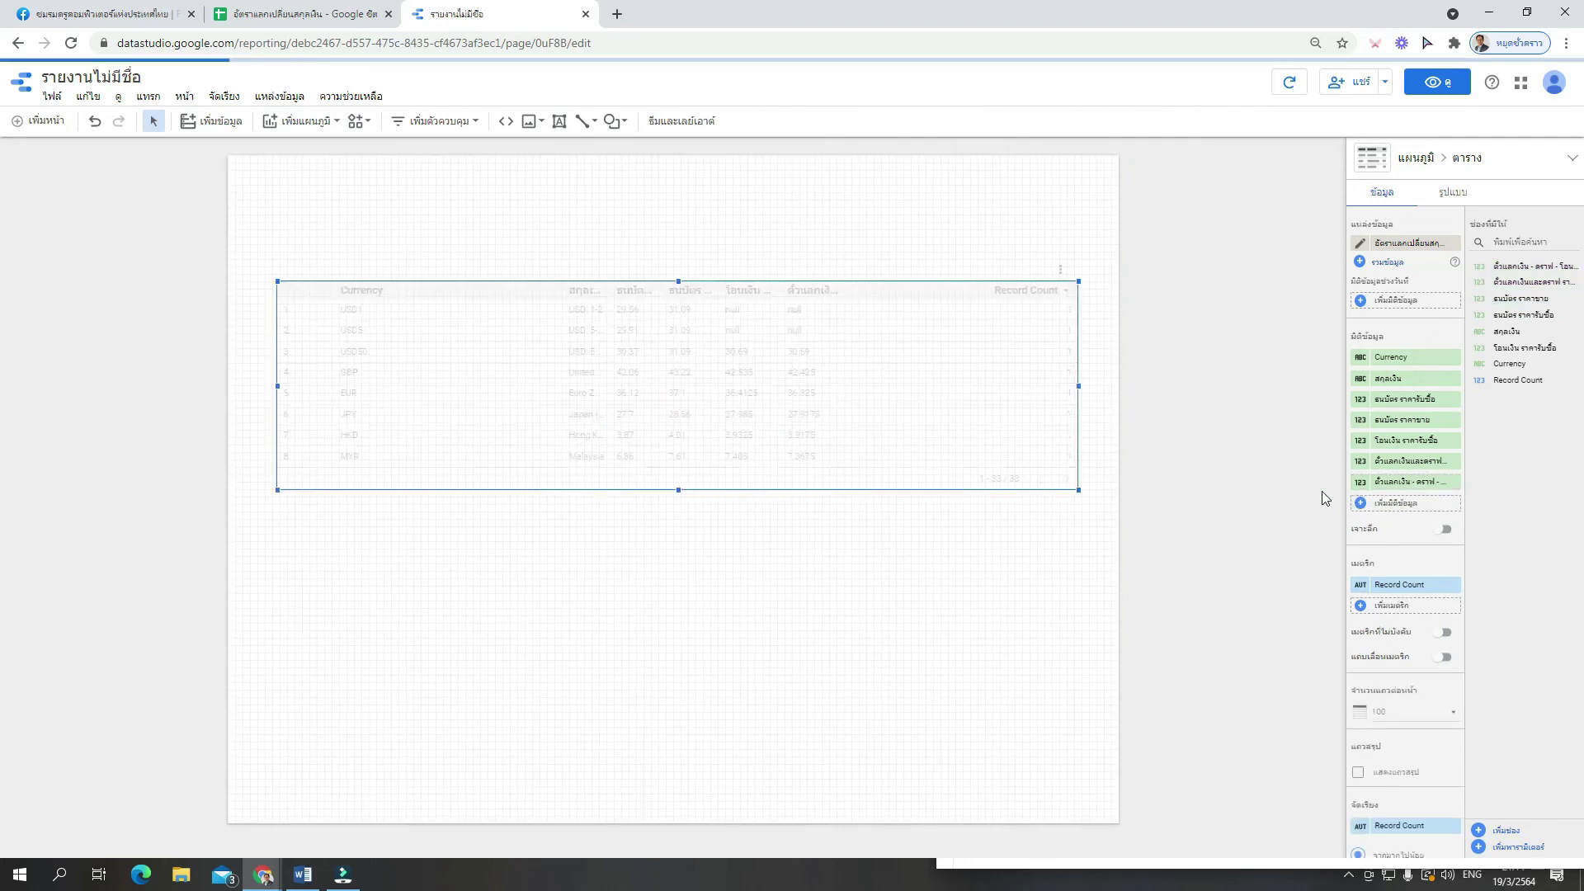
click(1453, 587)
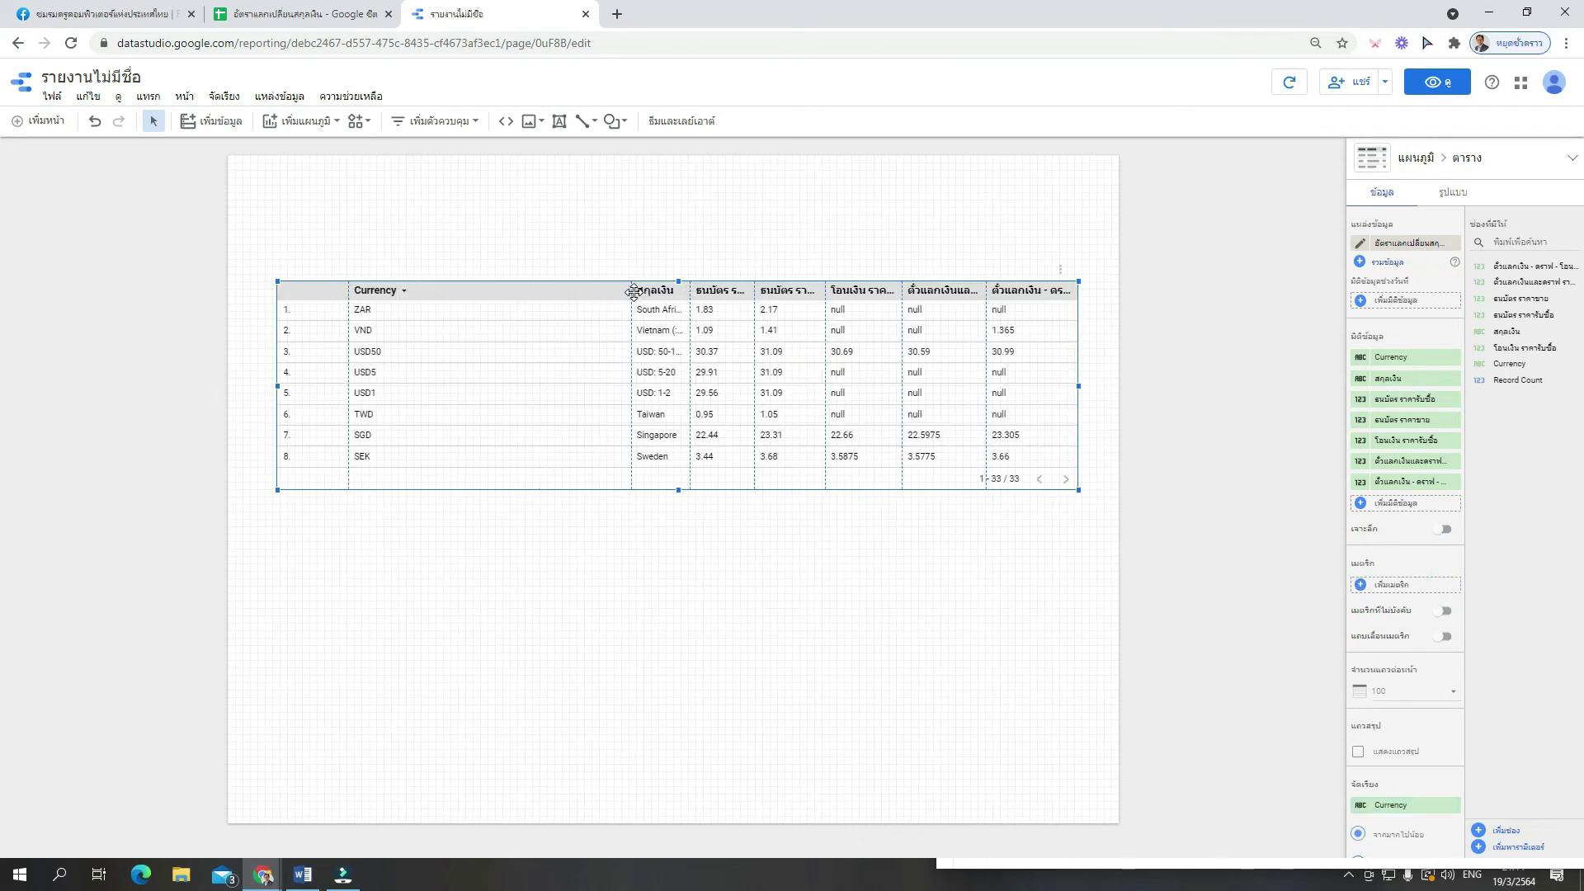
Narrow the row-number, Currency and สกุลเงิน columns and redistribute the widths of the rate columns to make room for their headers
drag(631, 290, 446, 309)
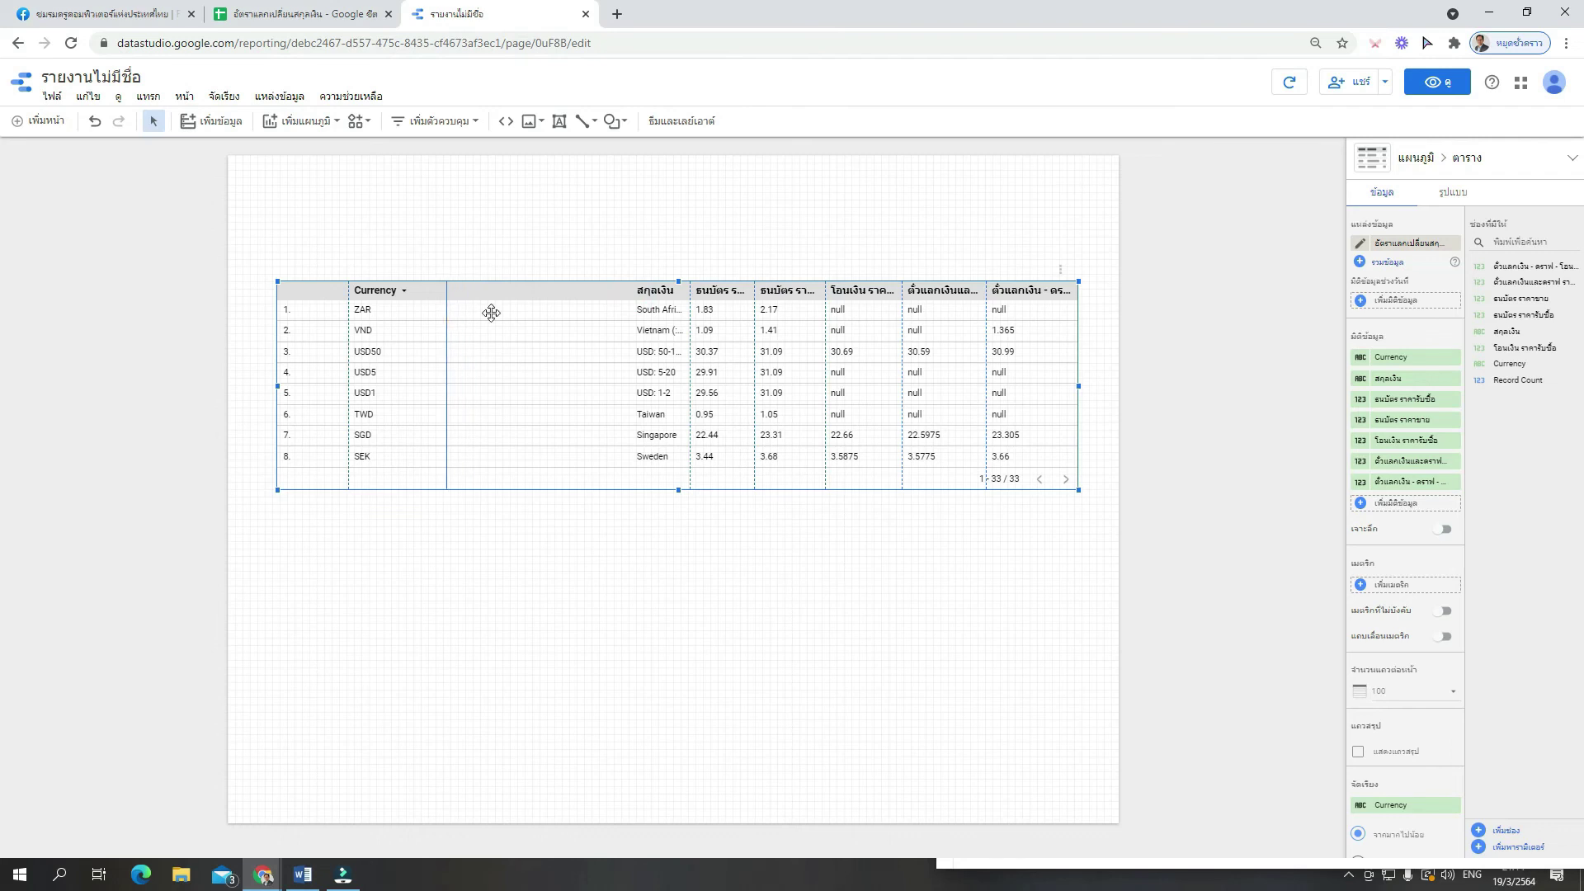
drag(685, 289, 574, 299)
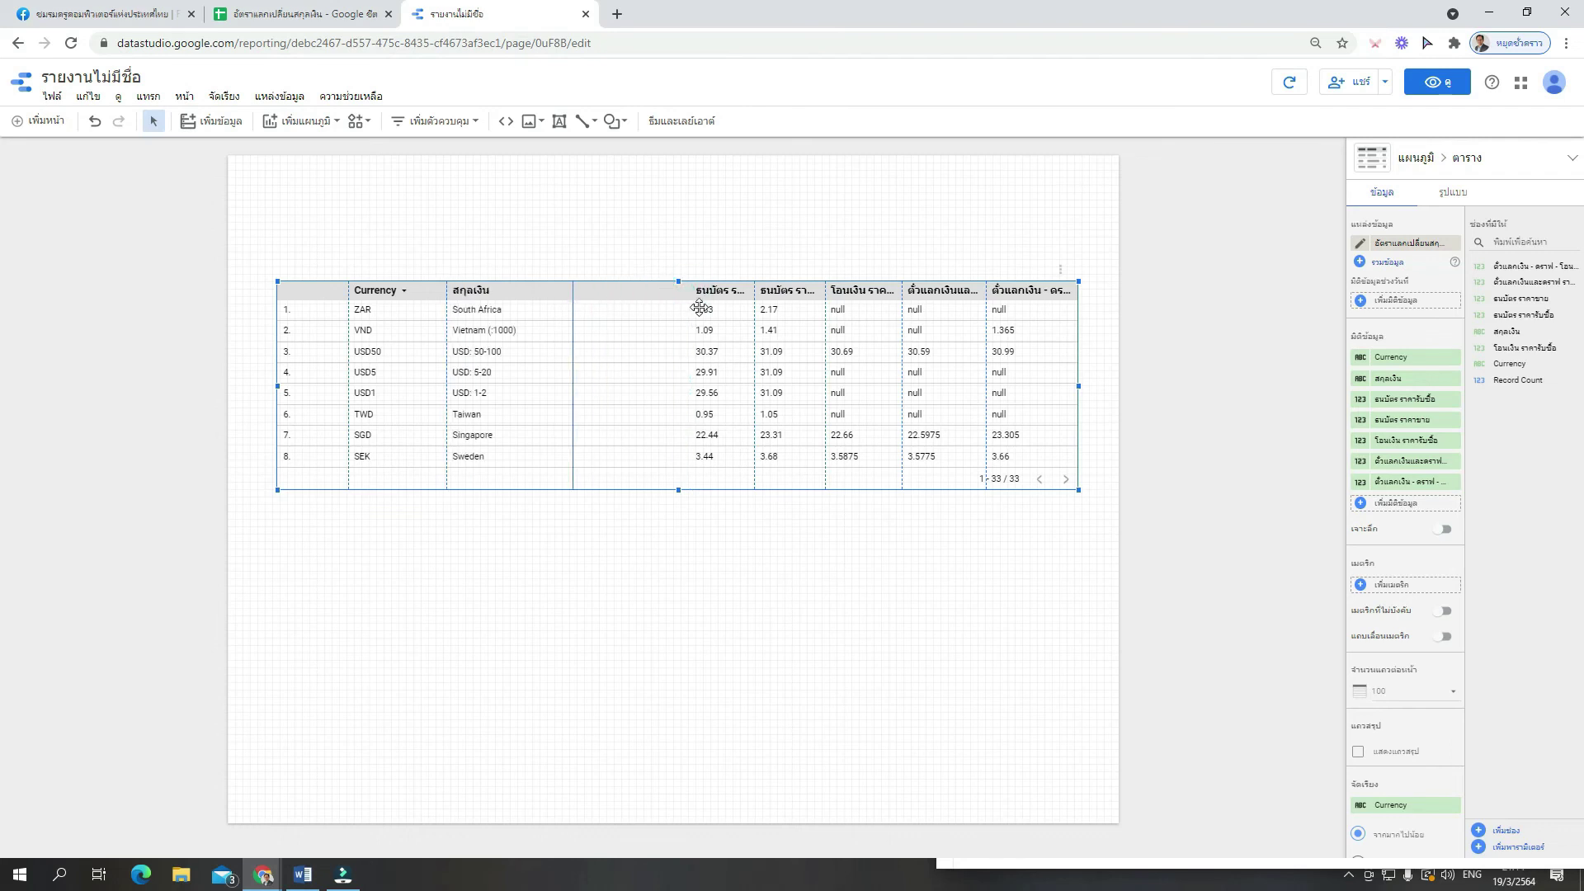
drag(754, 289, 691, 297)
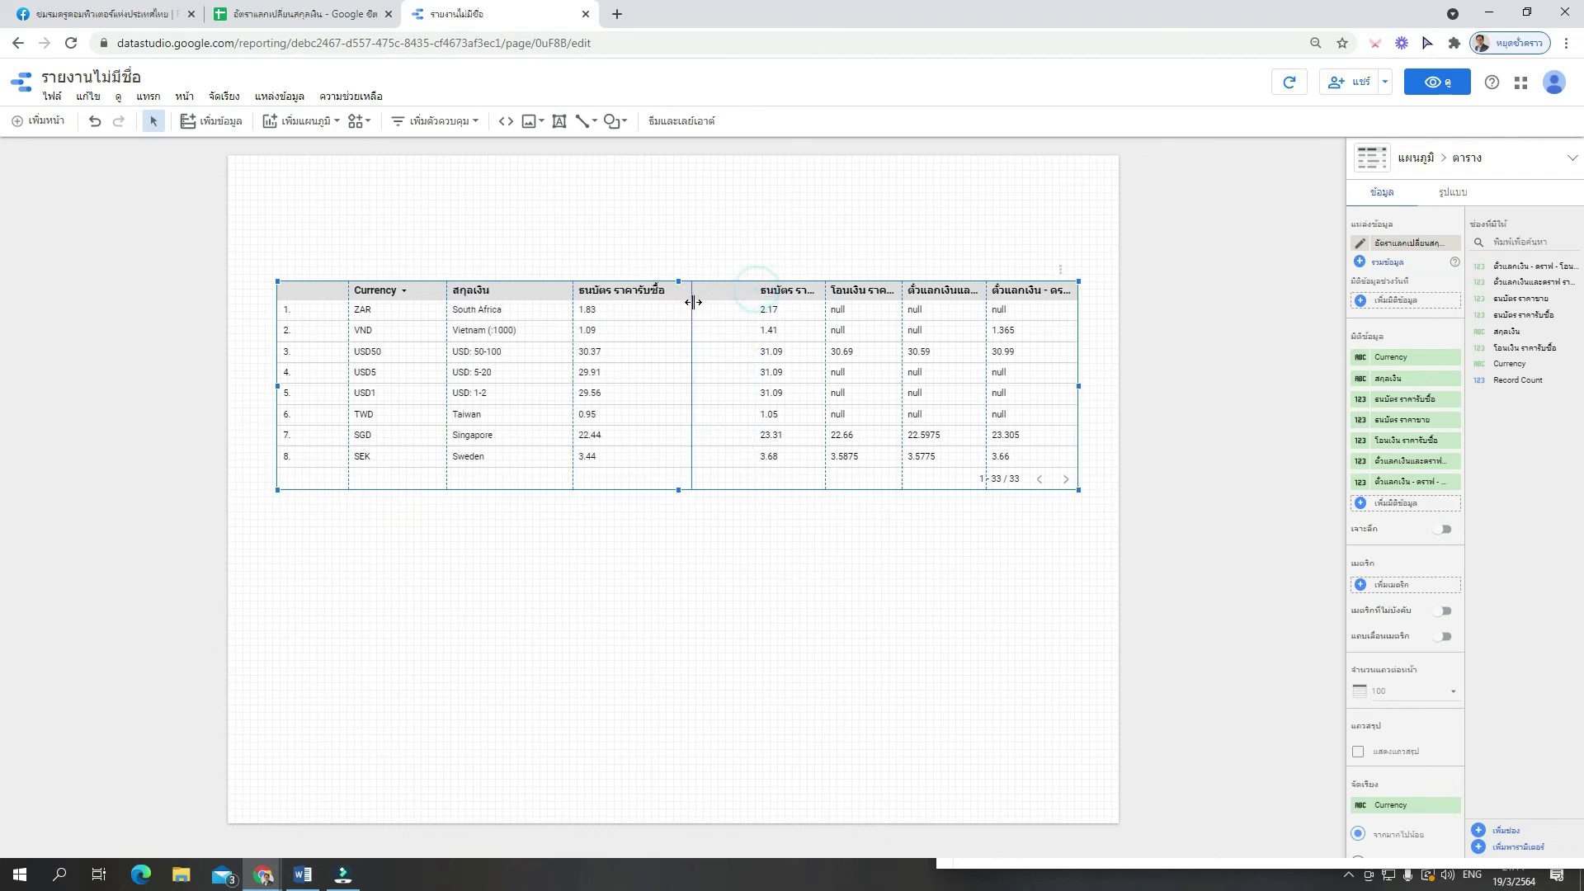
drag(822, 291, 791, 294)
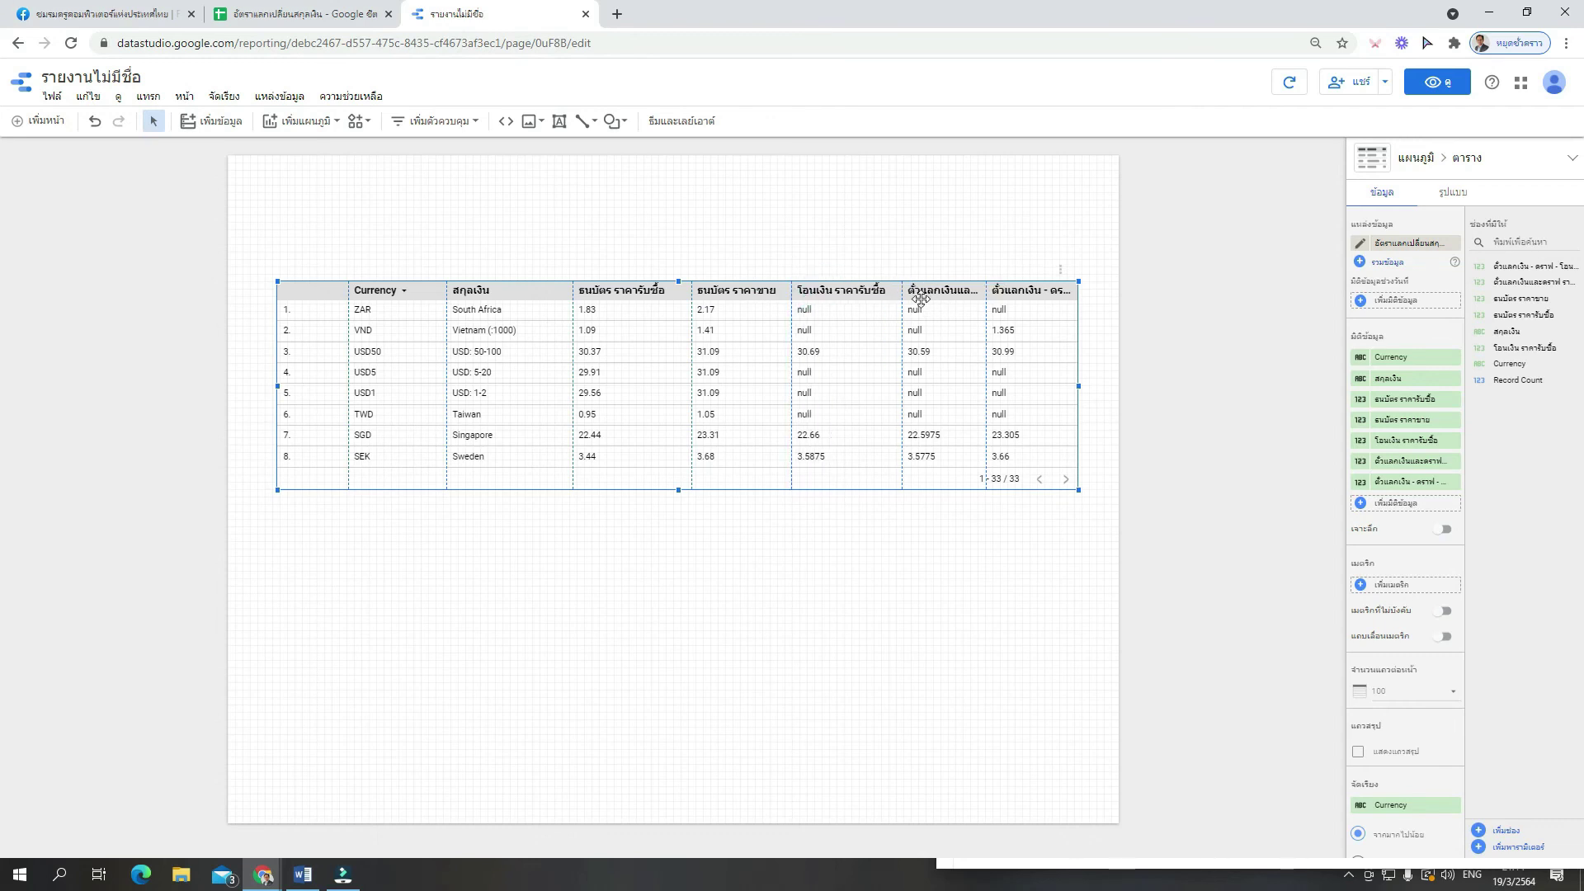
drag(903, 289, 890, 291)
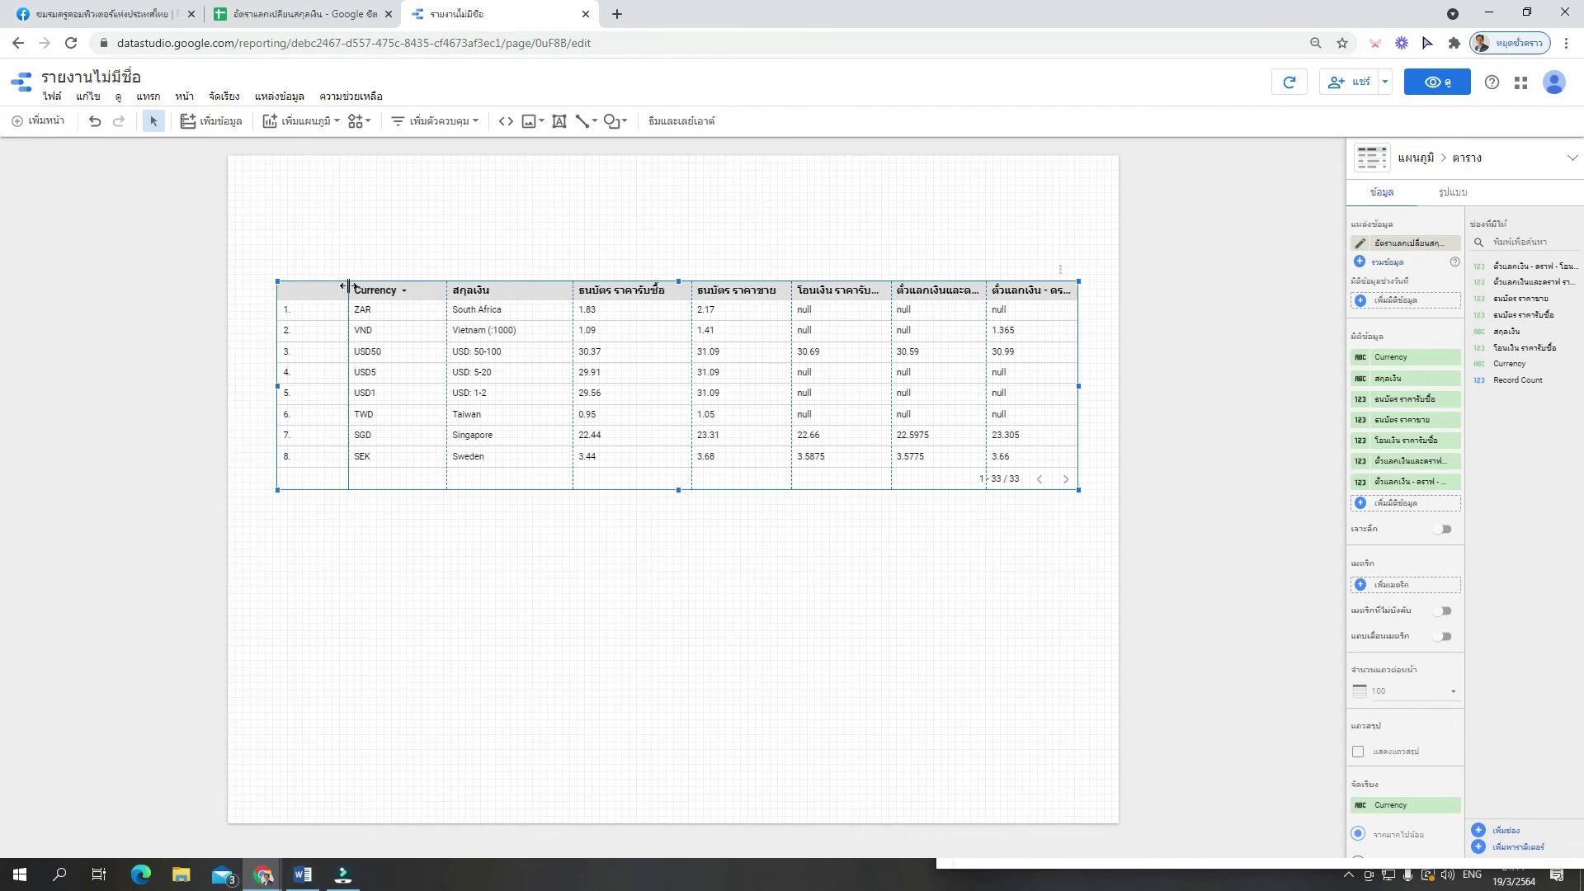
drag(340, 289, 314, 290)
drag(447, 290, 399, 297)
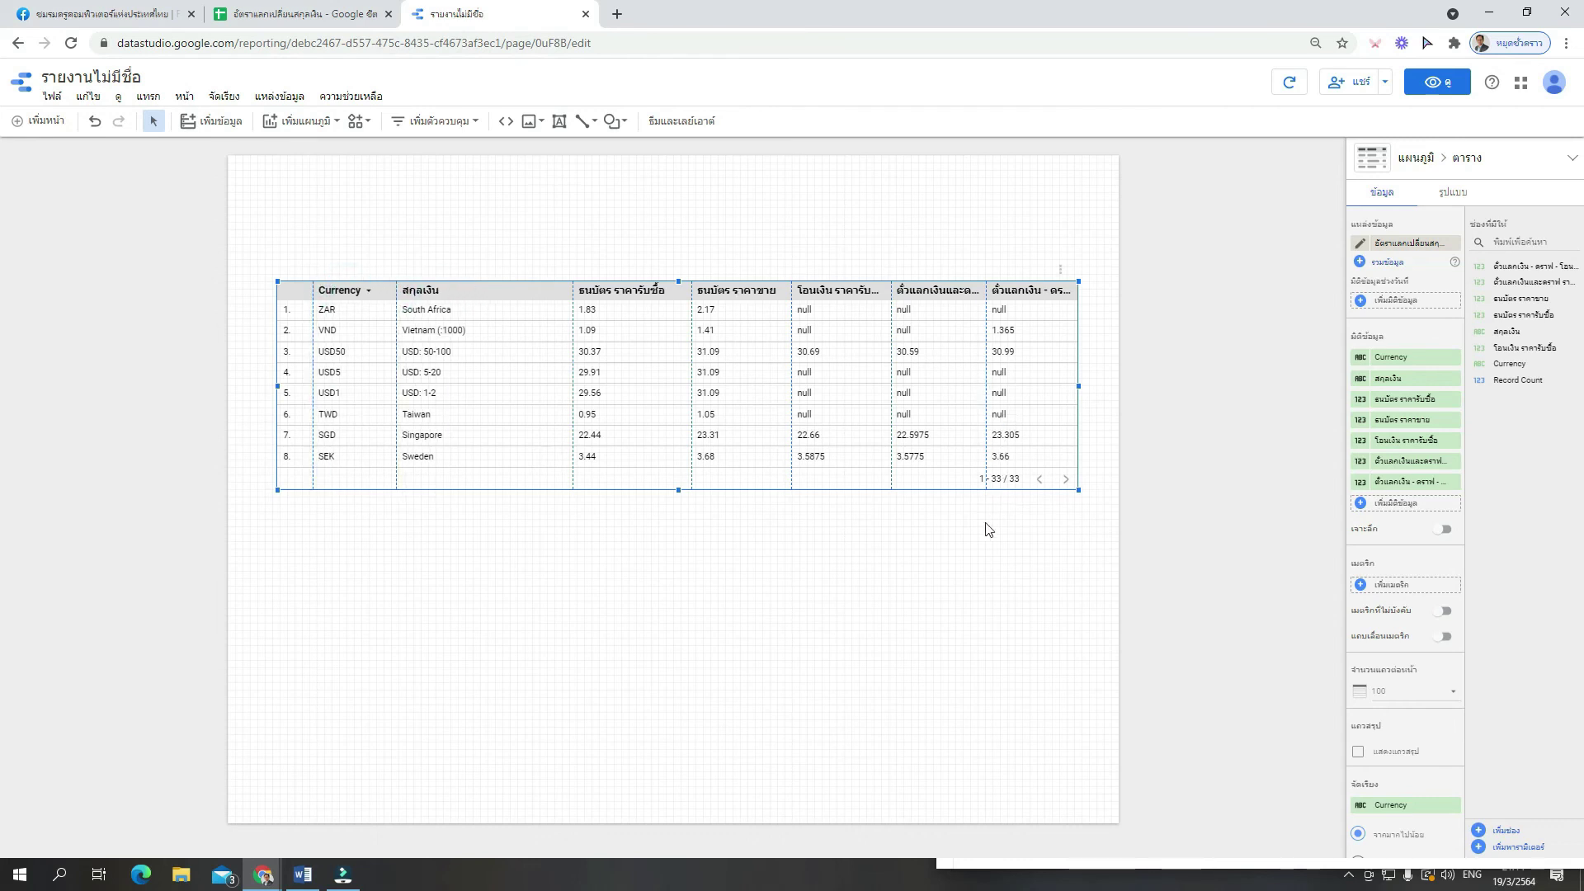
Lengthen the table to fit 24 rows and move it up so it sits within the page
drag(678, 491, 720, 824)
click(759, 369)
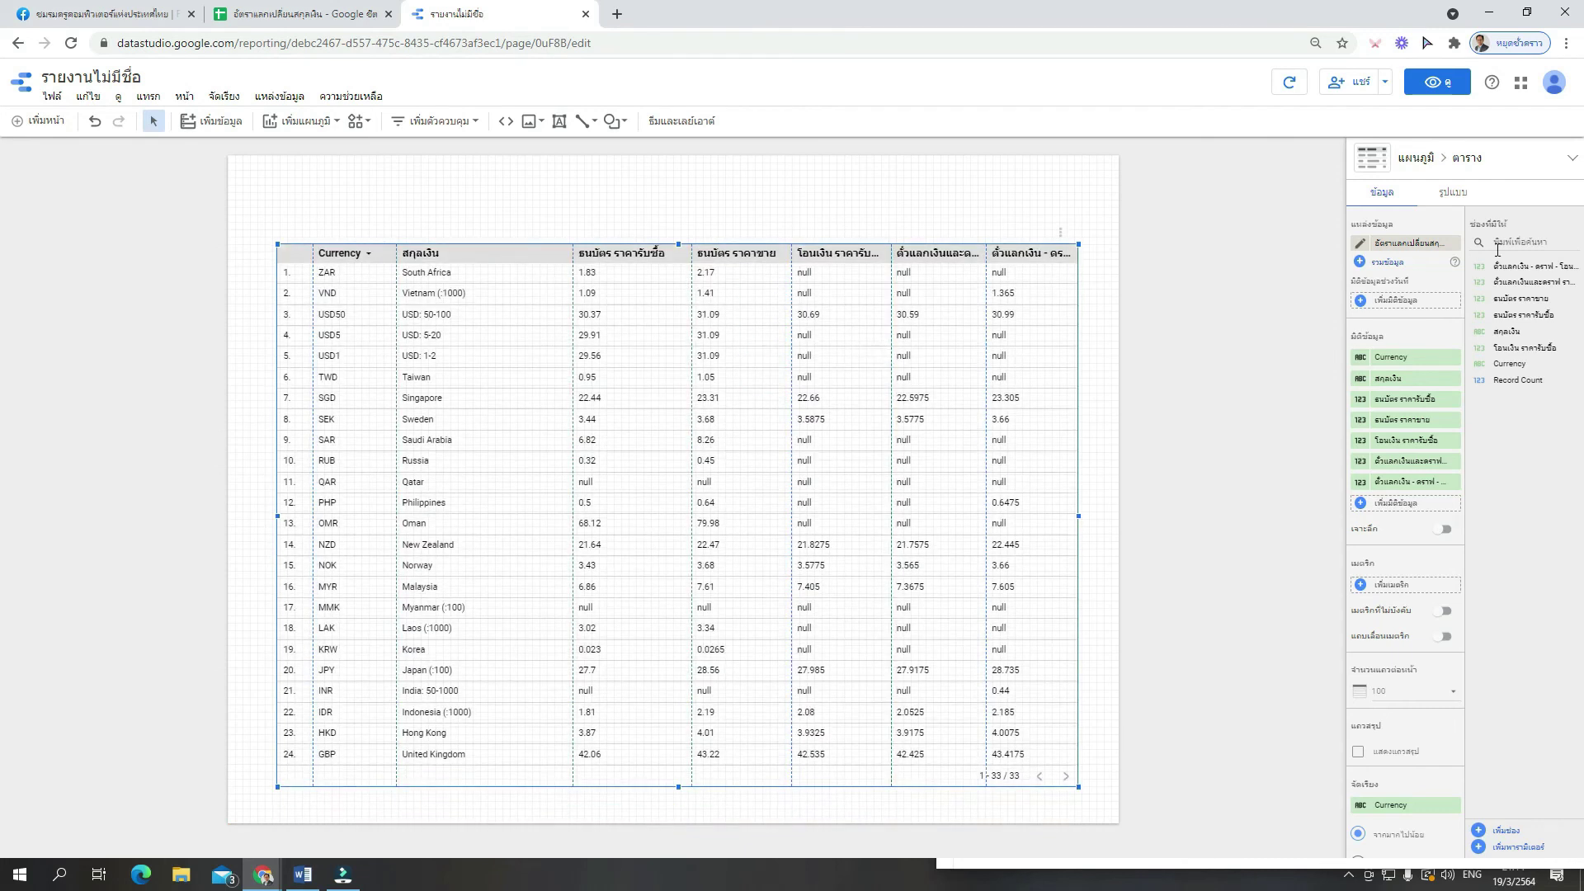
Color the table's odd rows light turquoise and its even rows light gray
click(1455, 195)
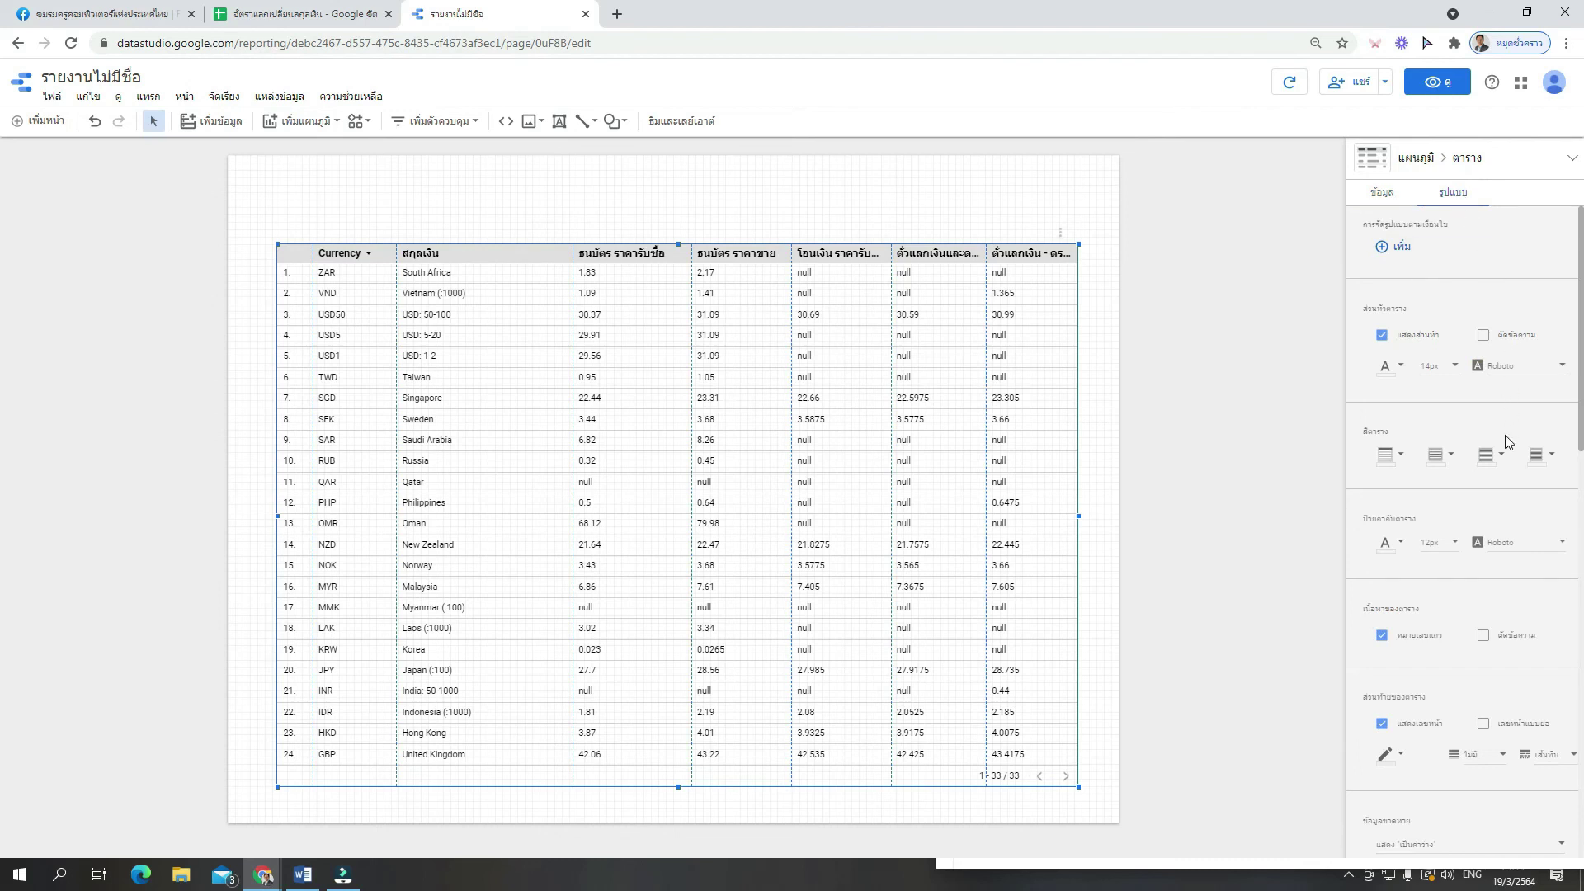
click(1489, 454)
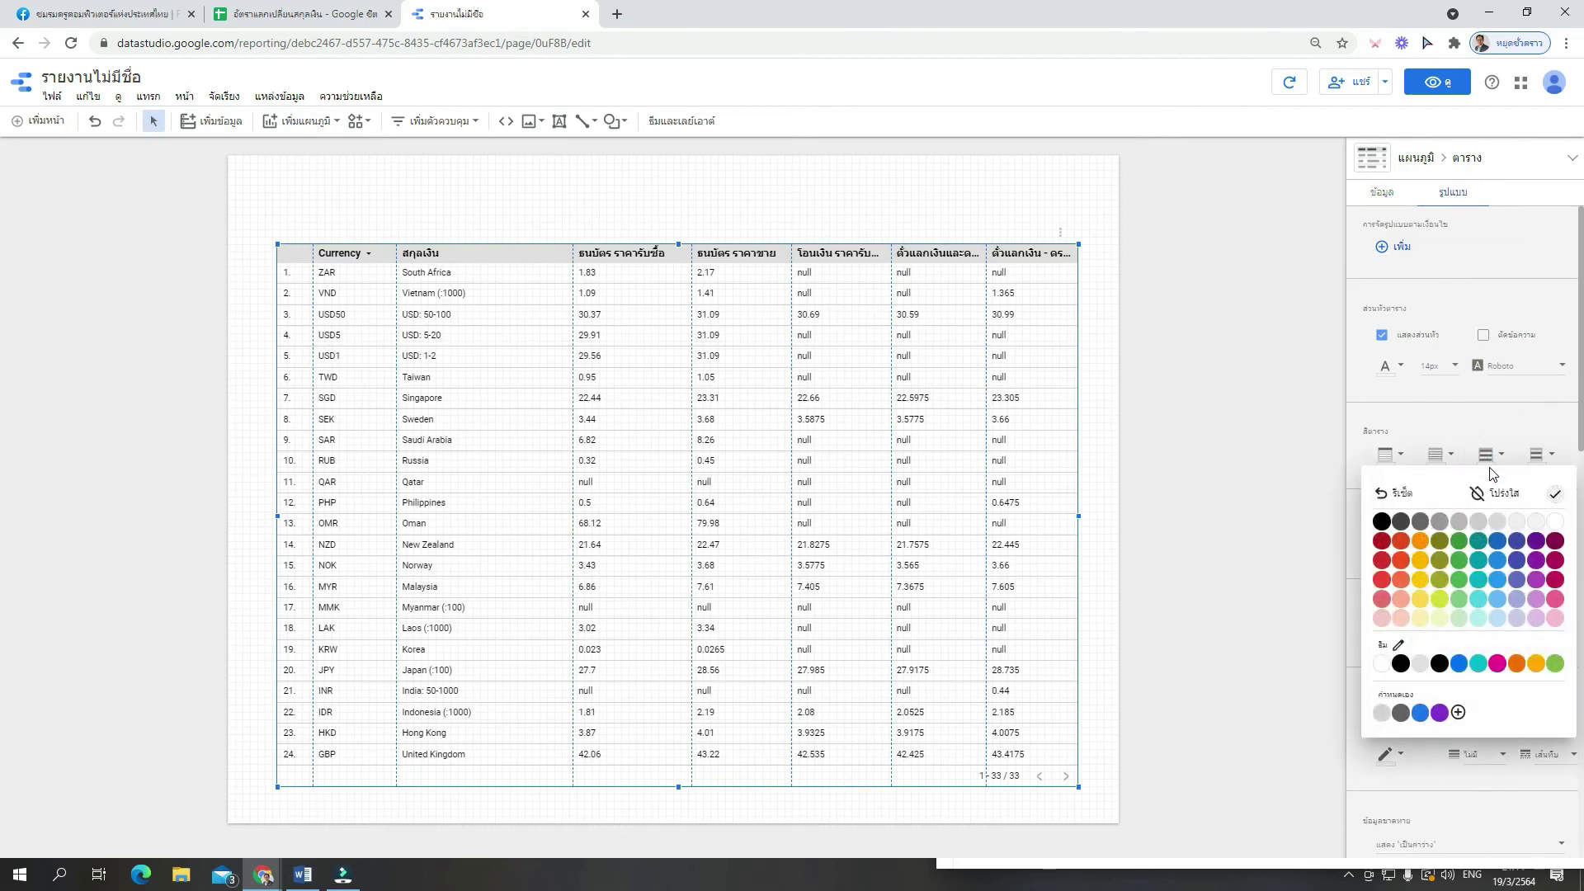
click(1478, 618)
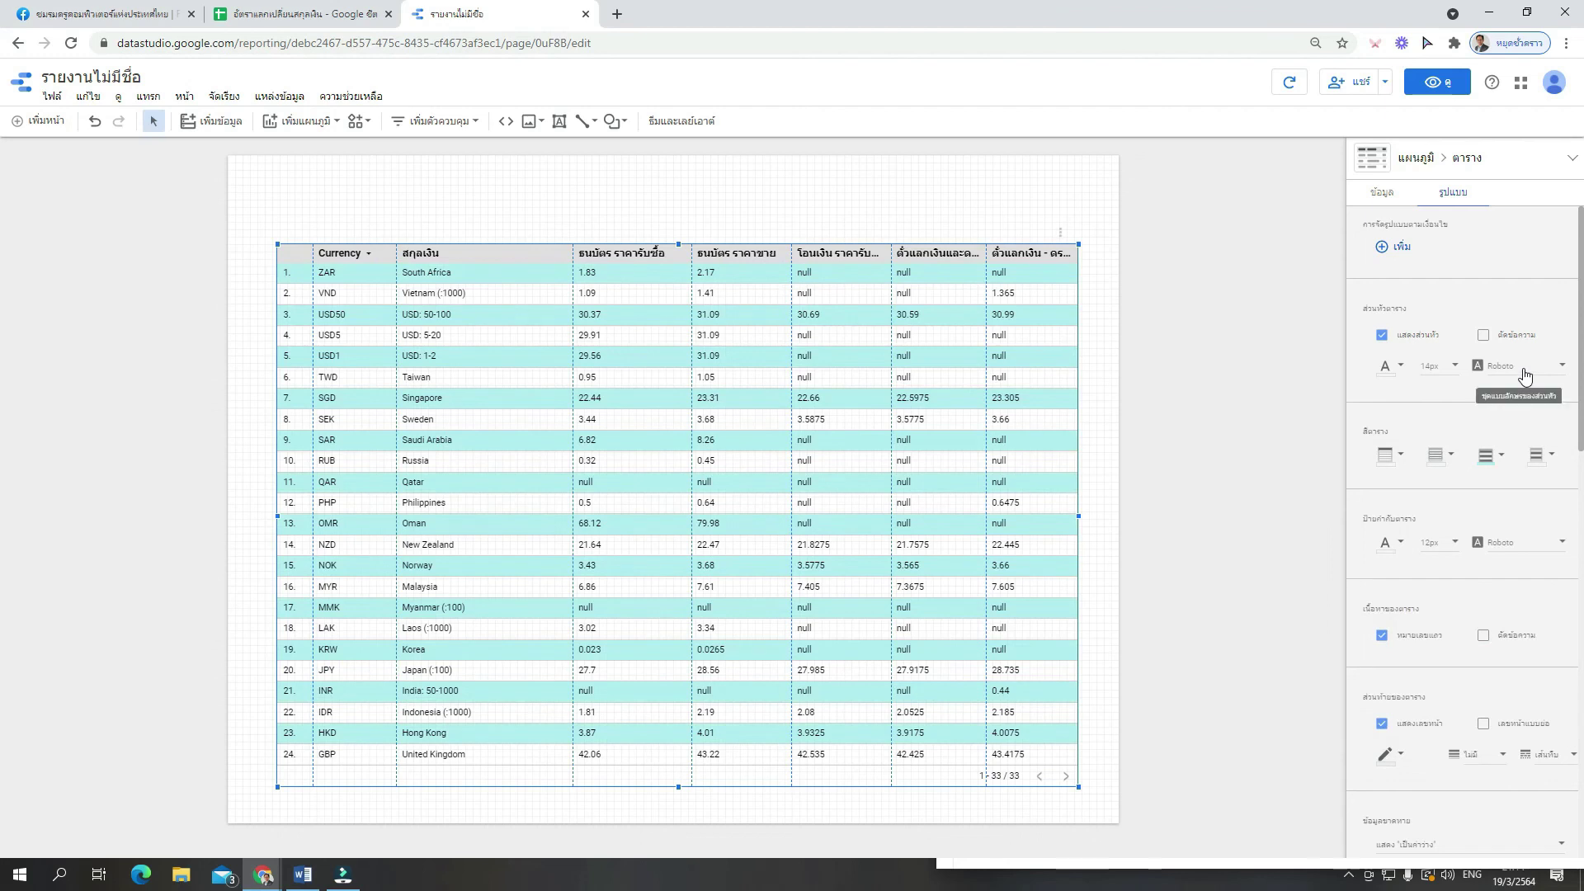
click(1537, 454)
click(1497, 521)
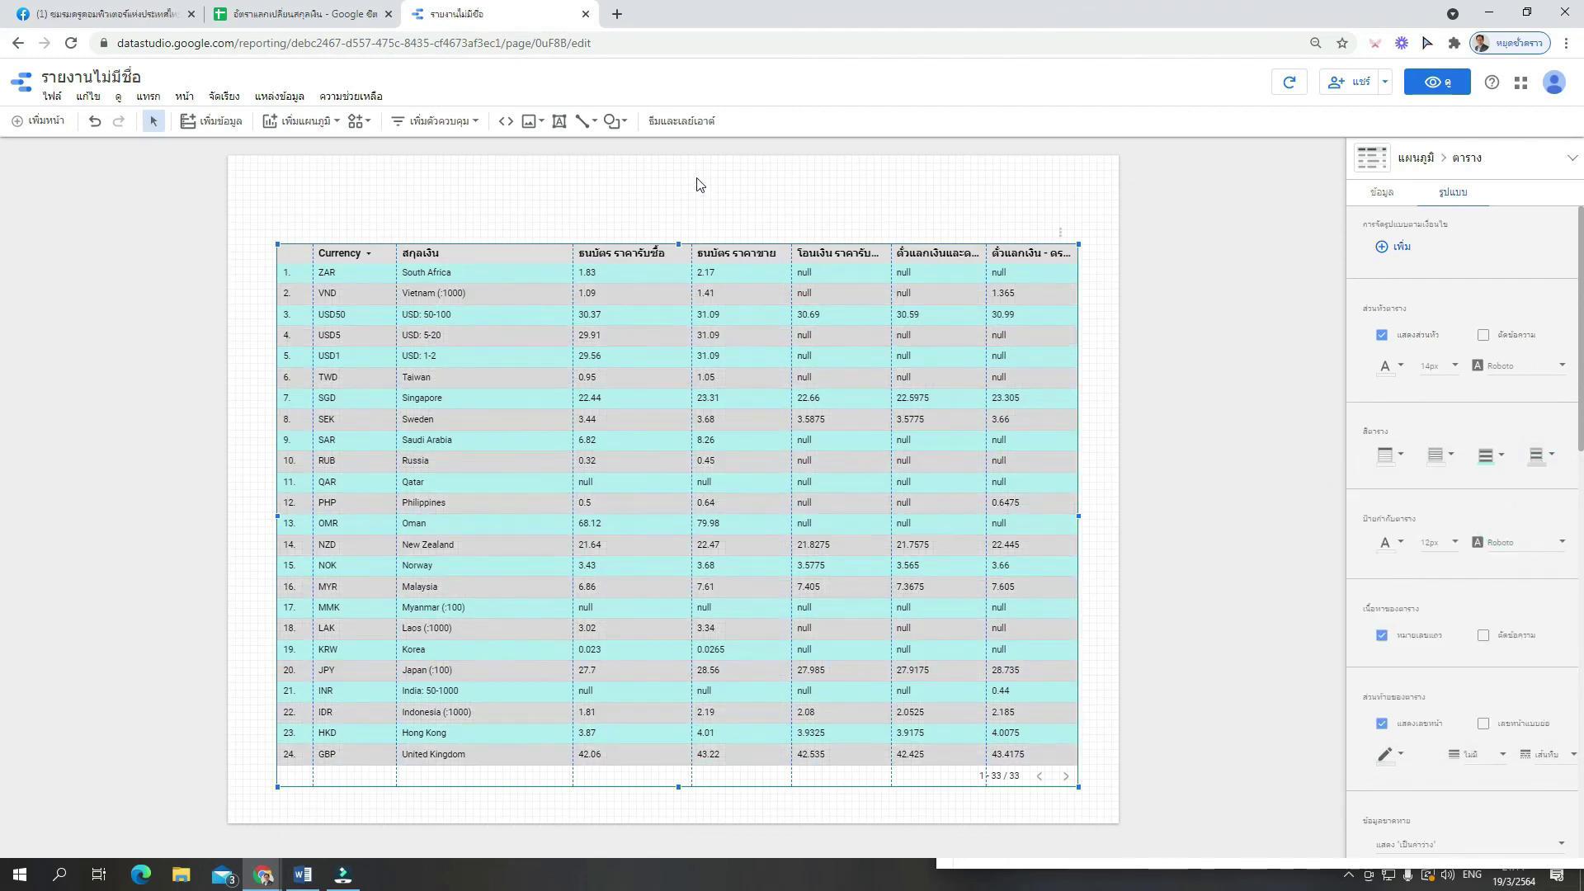
click(675, 197)
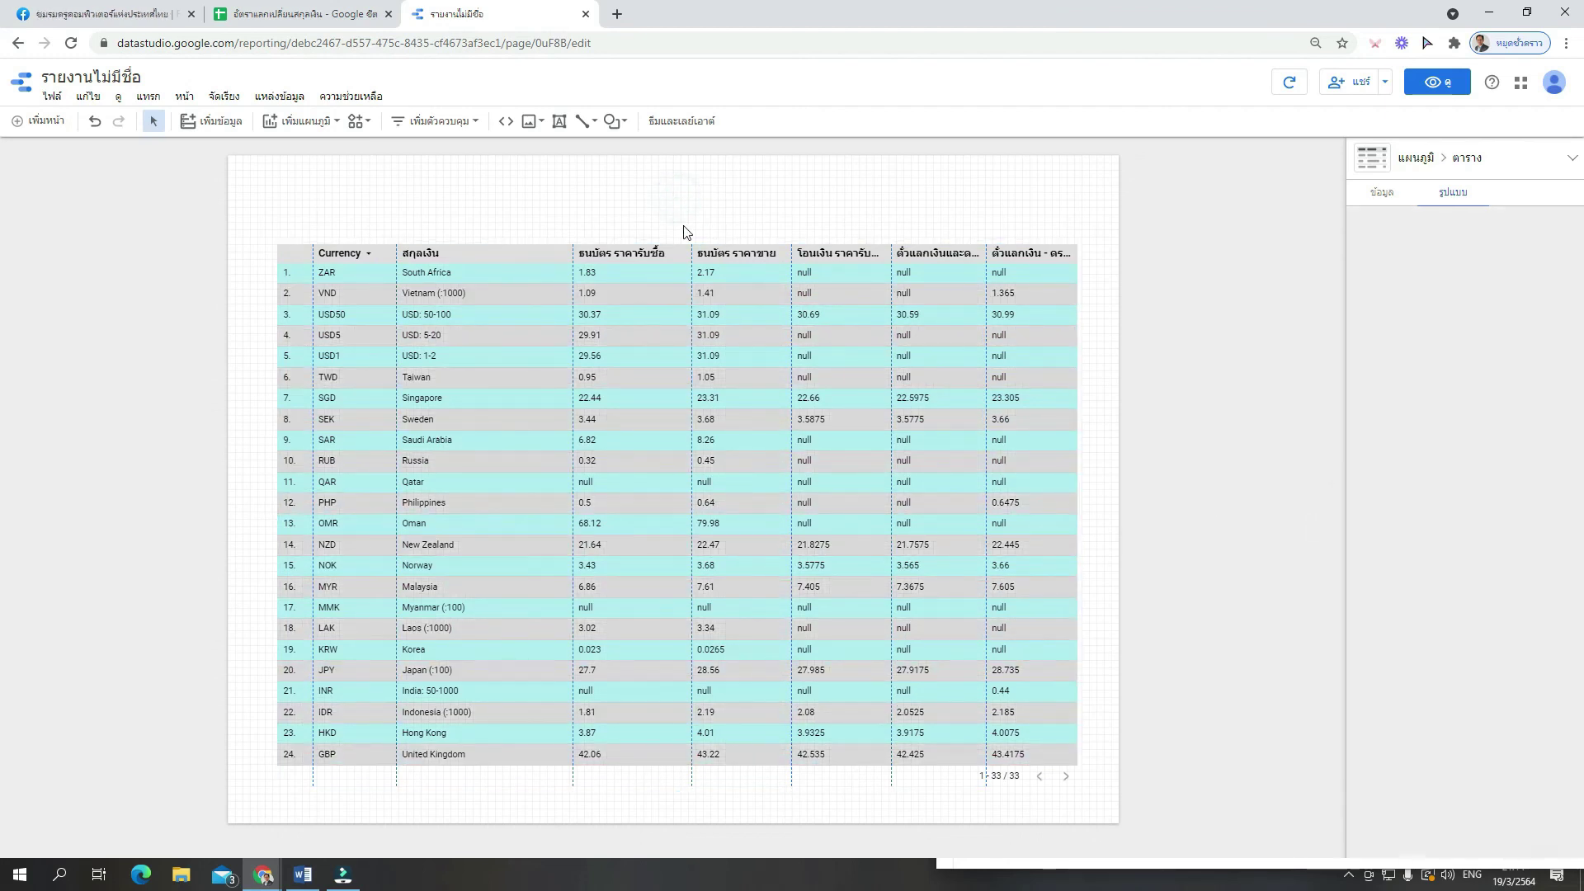
Add a text box above the table with the title Currency Exchange Rates
click(568, 125)
drag(537, 178, 896, 226)
text(Currency Exchange Rates)
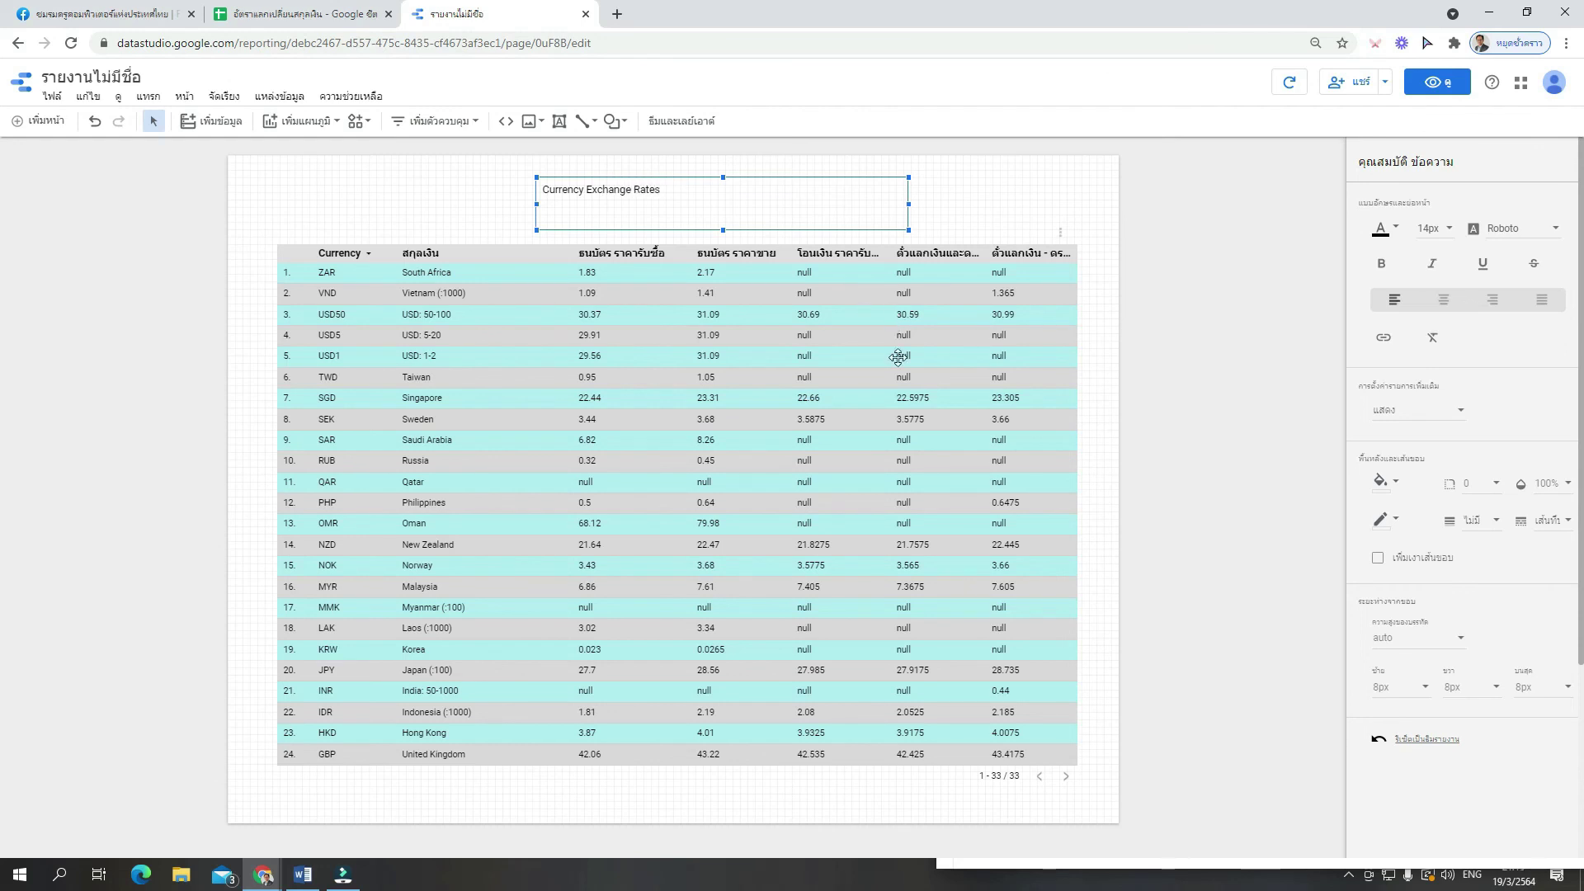
Format the Currency Exchange Rates title as 36px, bold and centered
drag(684, 192, 514, 232)
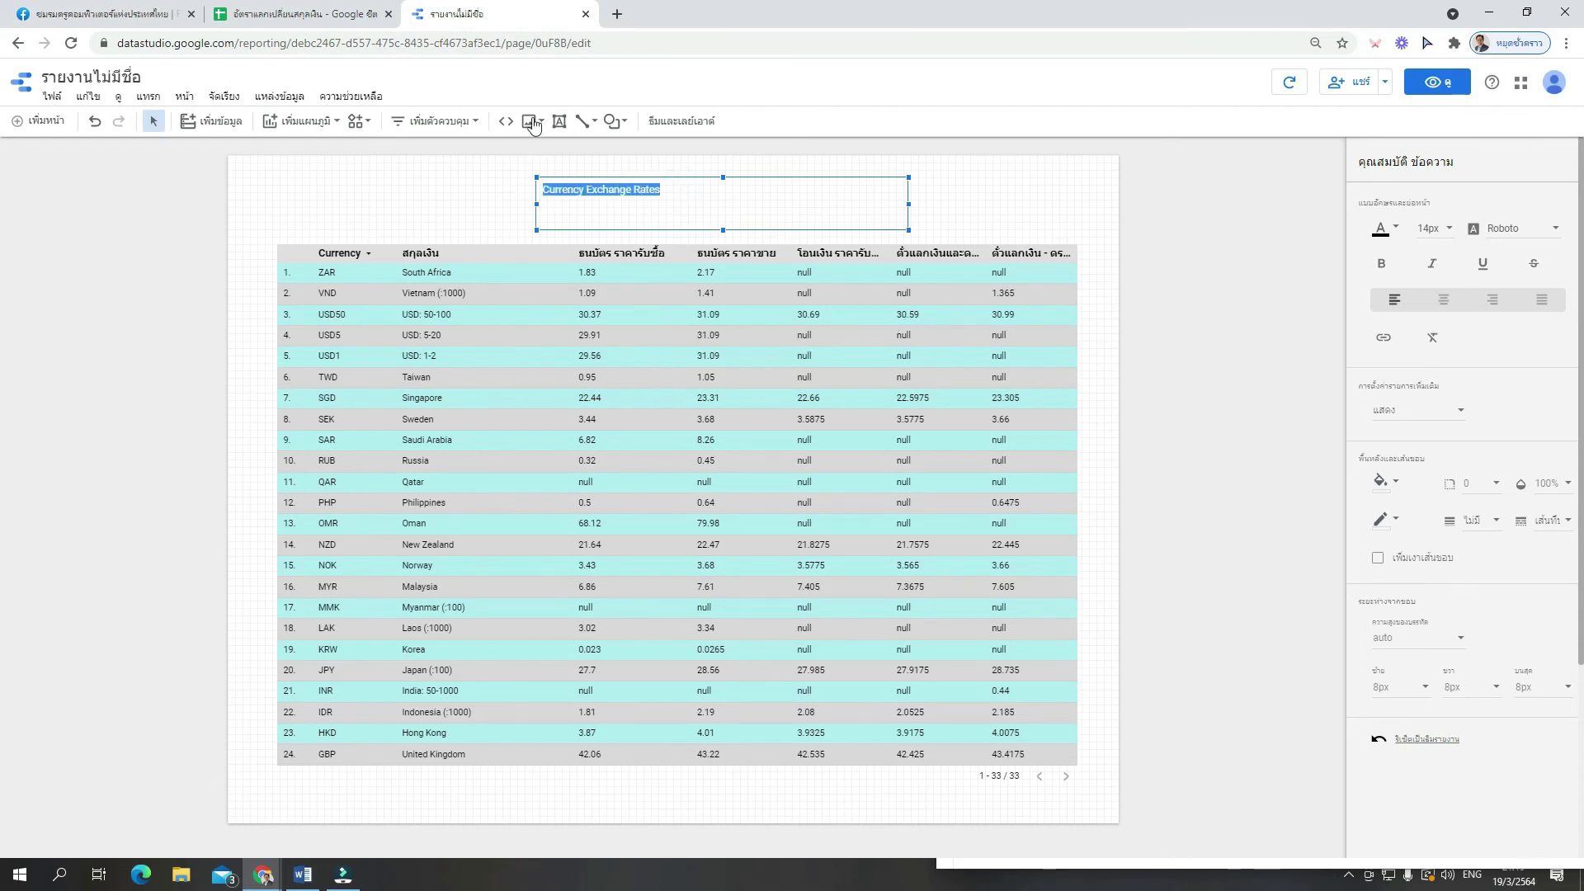
click(1430, 228)
scroll(1453, 339, down, 3)
click(1445, 347)
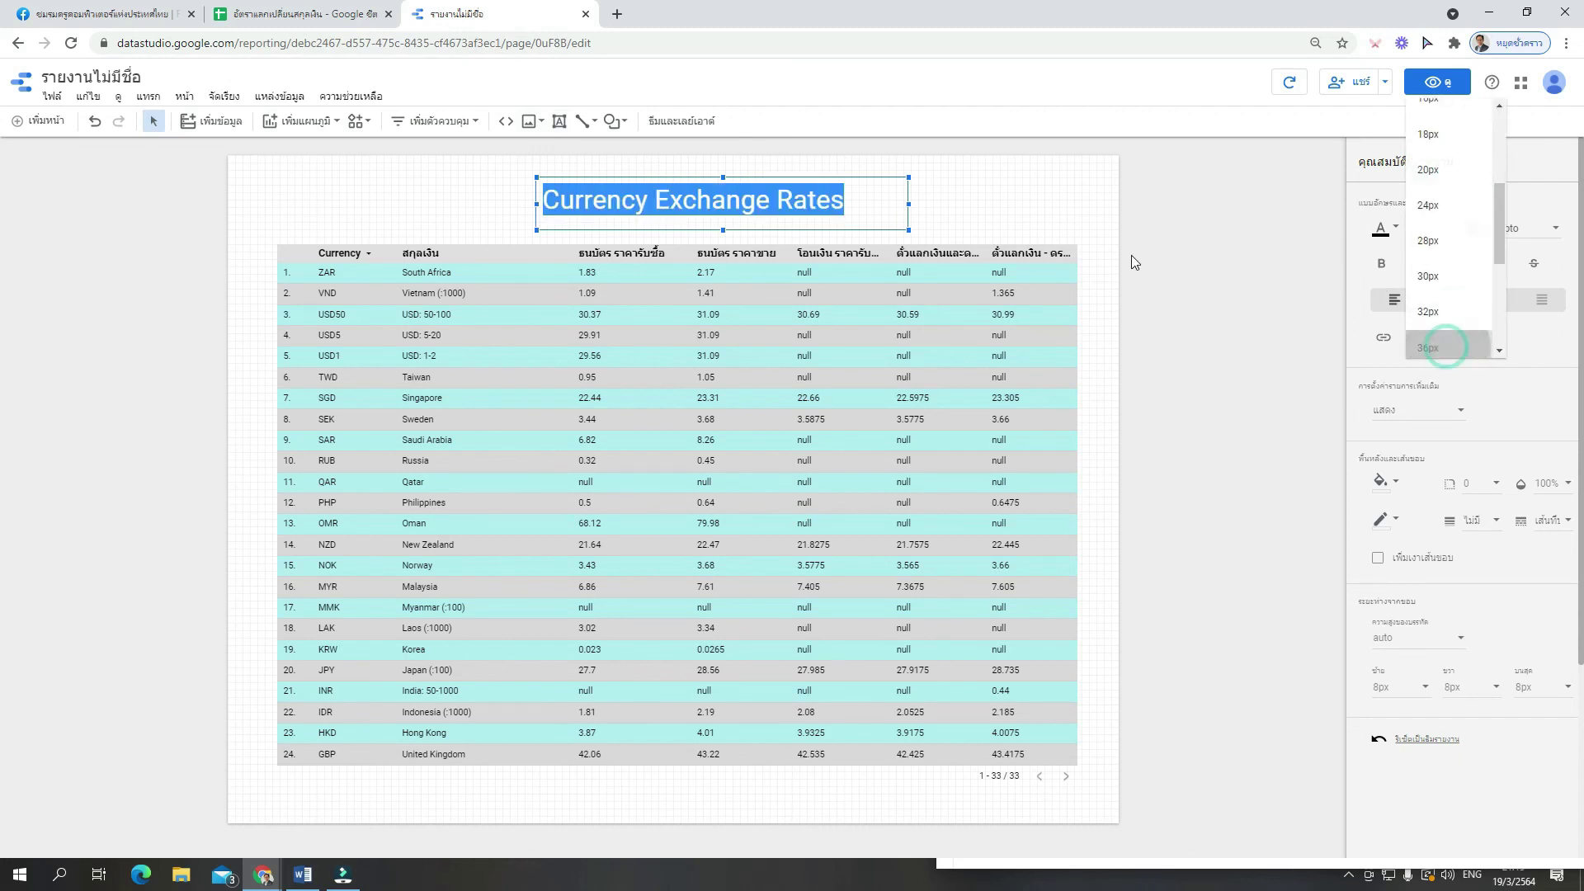
click(1380, 263)
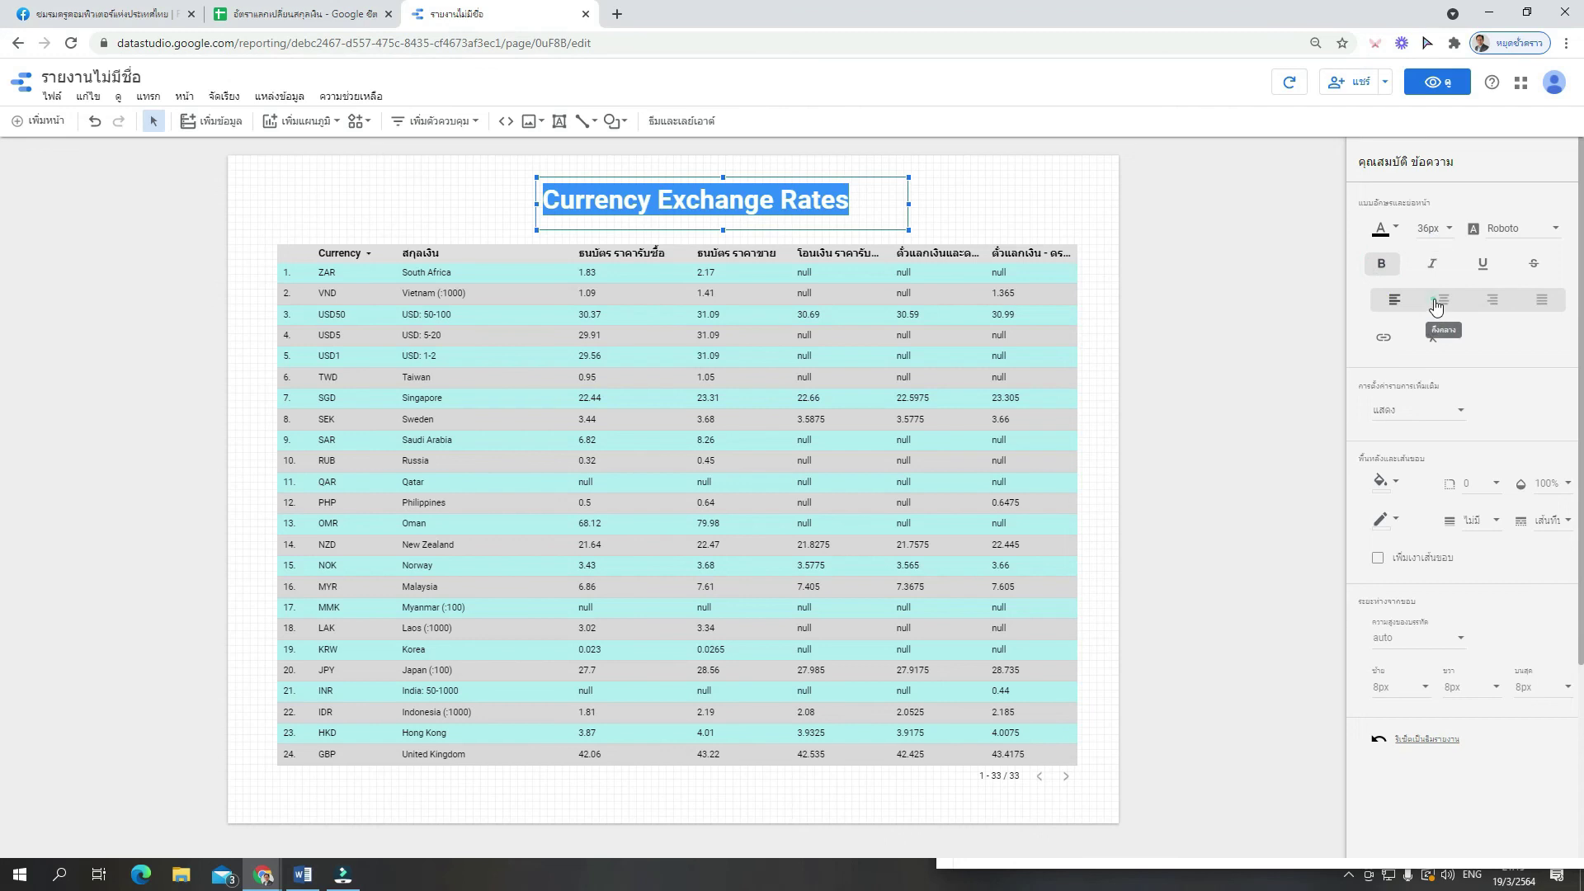
click(1436, 304)
click(964, 205)
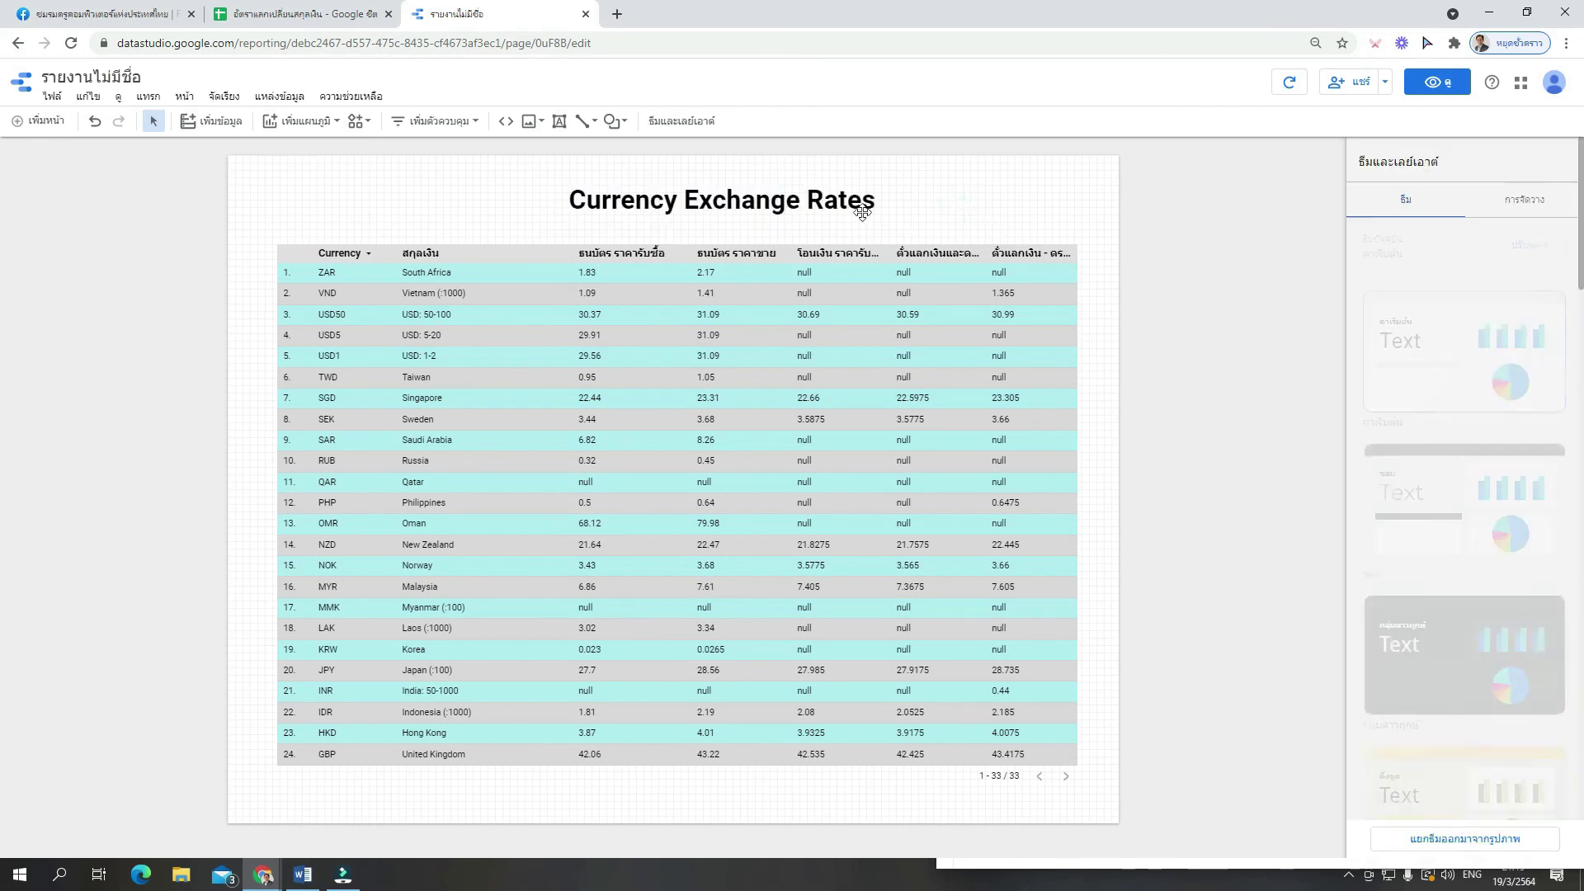
Shift the Currency Exchange Rates title slightly to the left above the table
drag(760, 198, 744, 198)
click(957, 192)
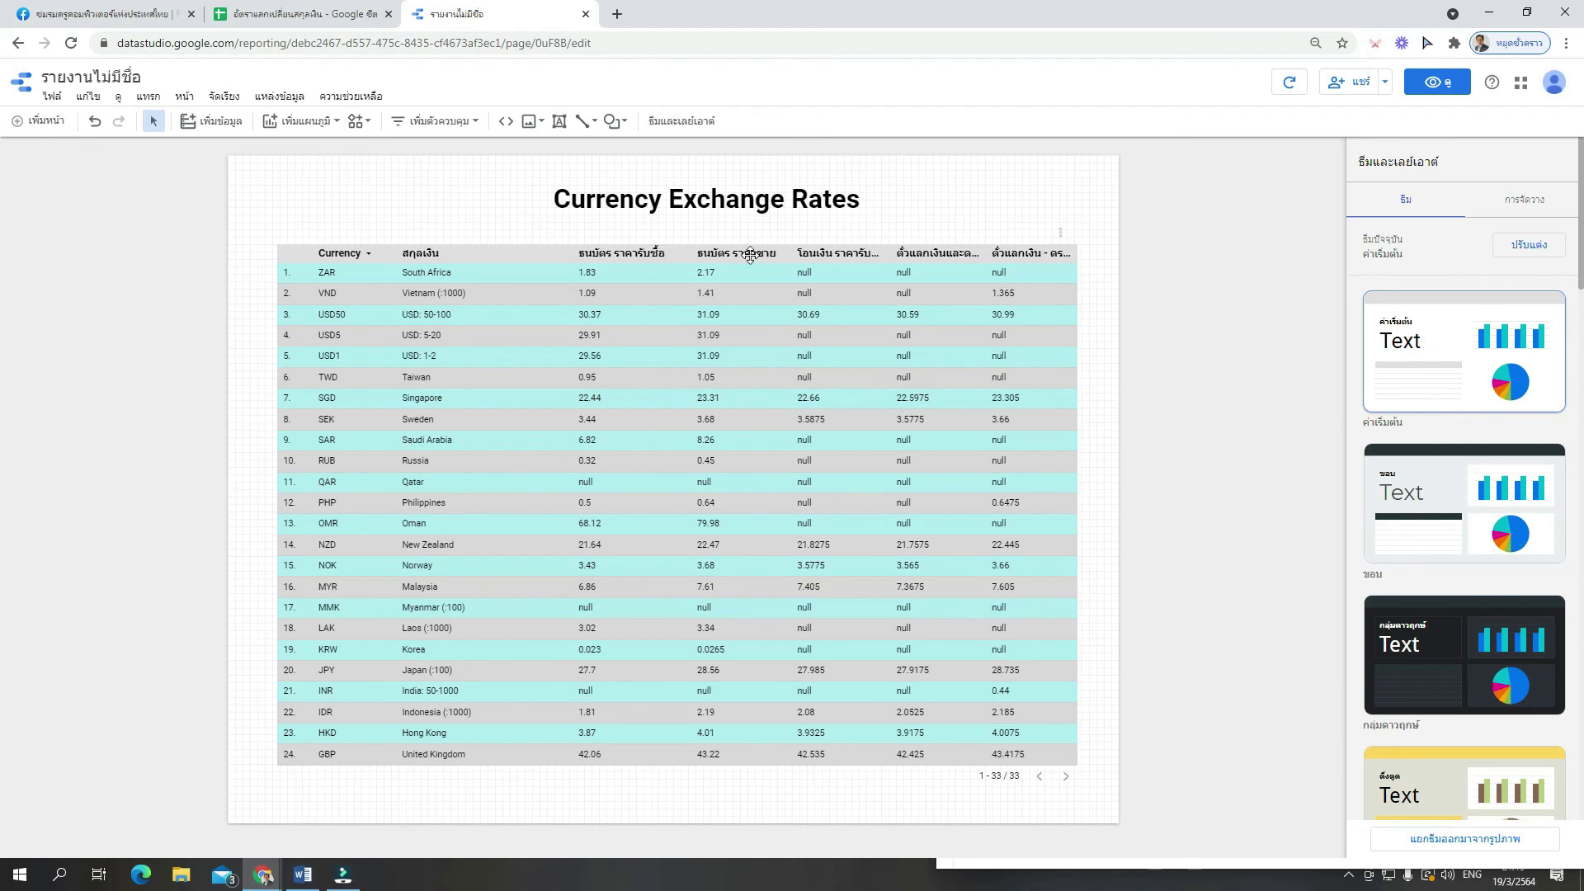
Switch to the exchange rate spreadsheet in Google Sheets and view the KPIBees query and refresh options
click(283, 25)
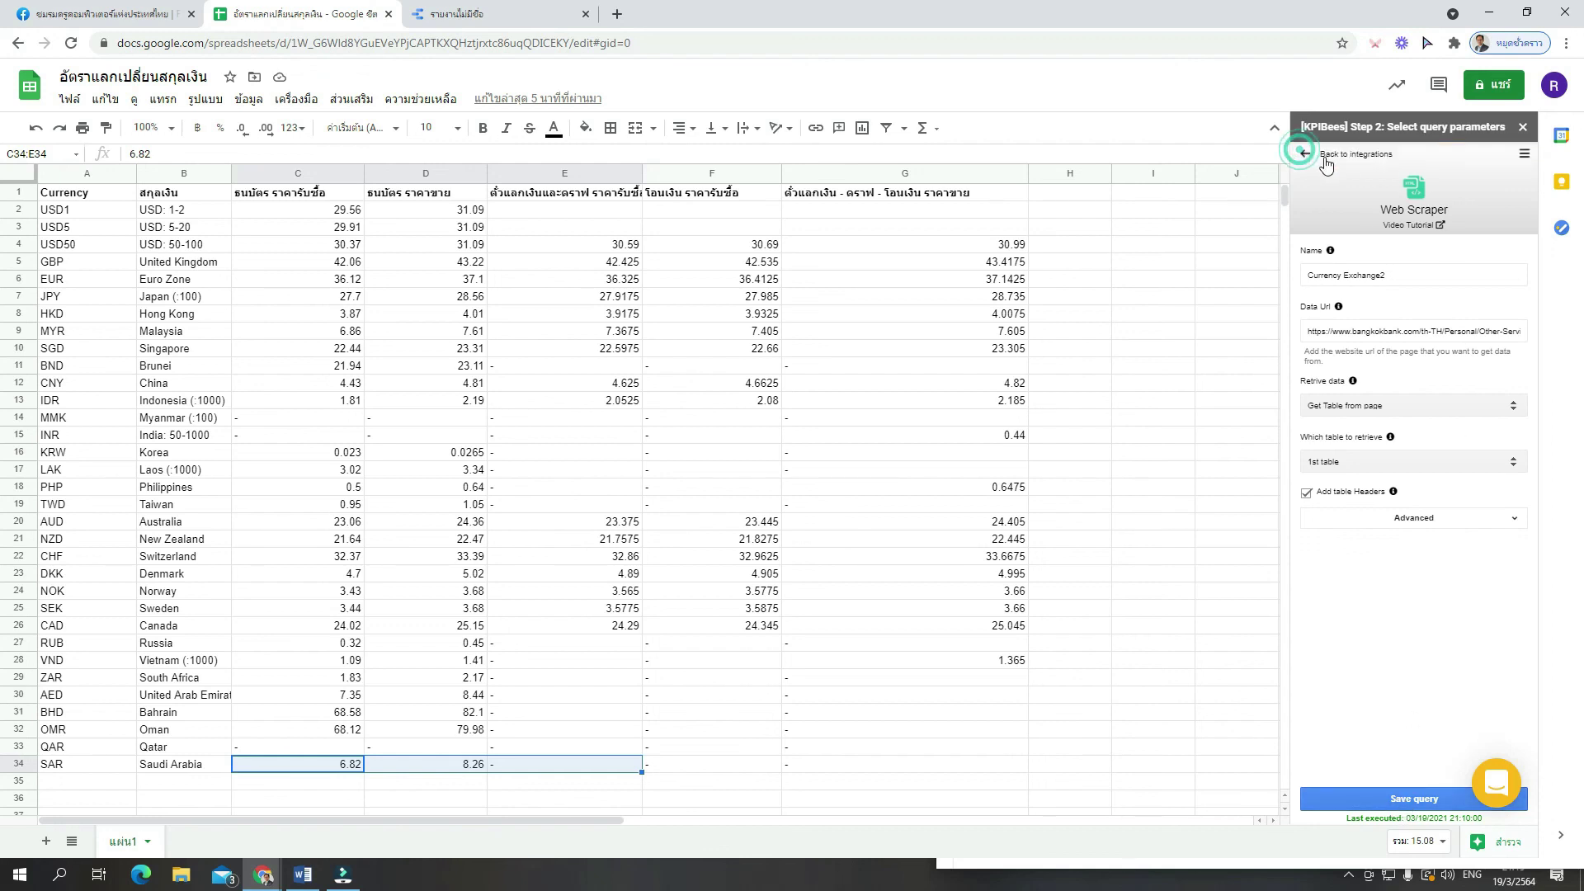
click(1523, 157)
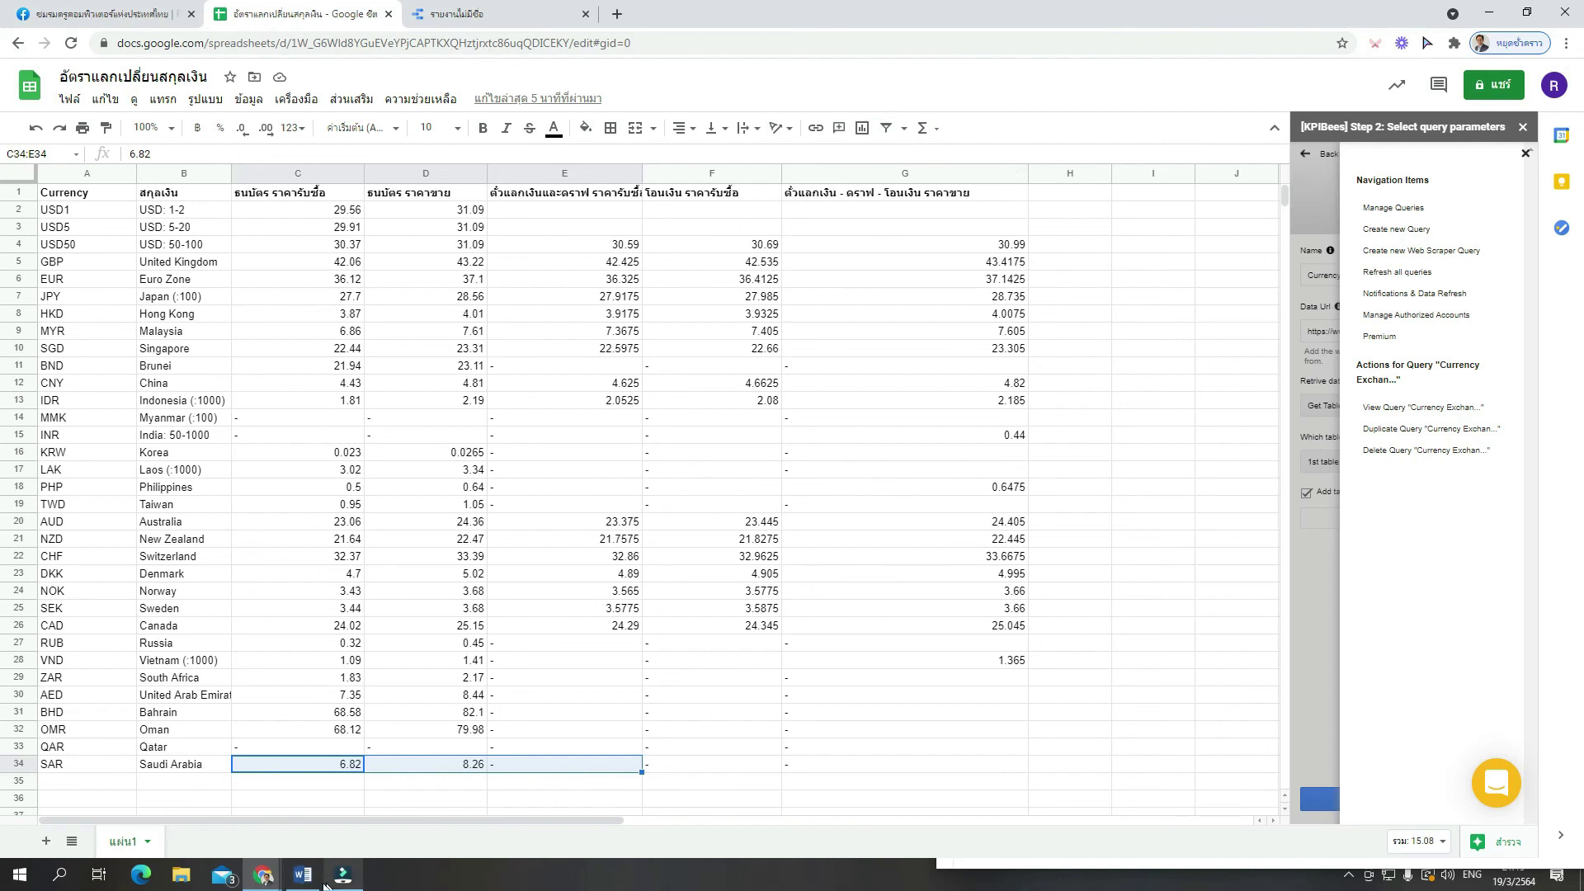
Switch back to the Data Studio report and rename it Currency Exchange Rates, copying the wording from its title text
click(446, 18)
click(618, 202)
double_click(618, 202)
triple_click(617, 202)
key(ctrl+c)
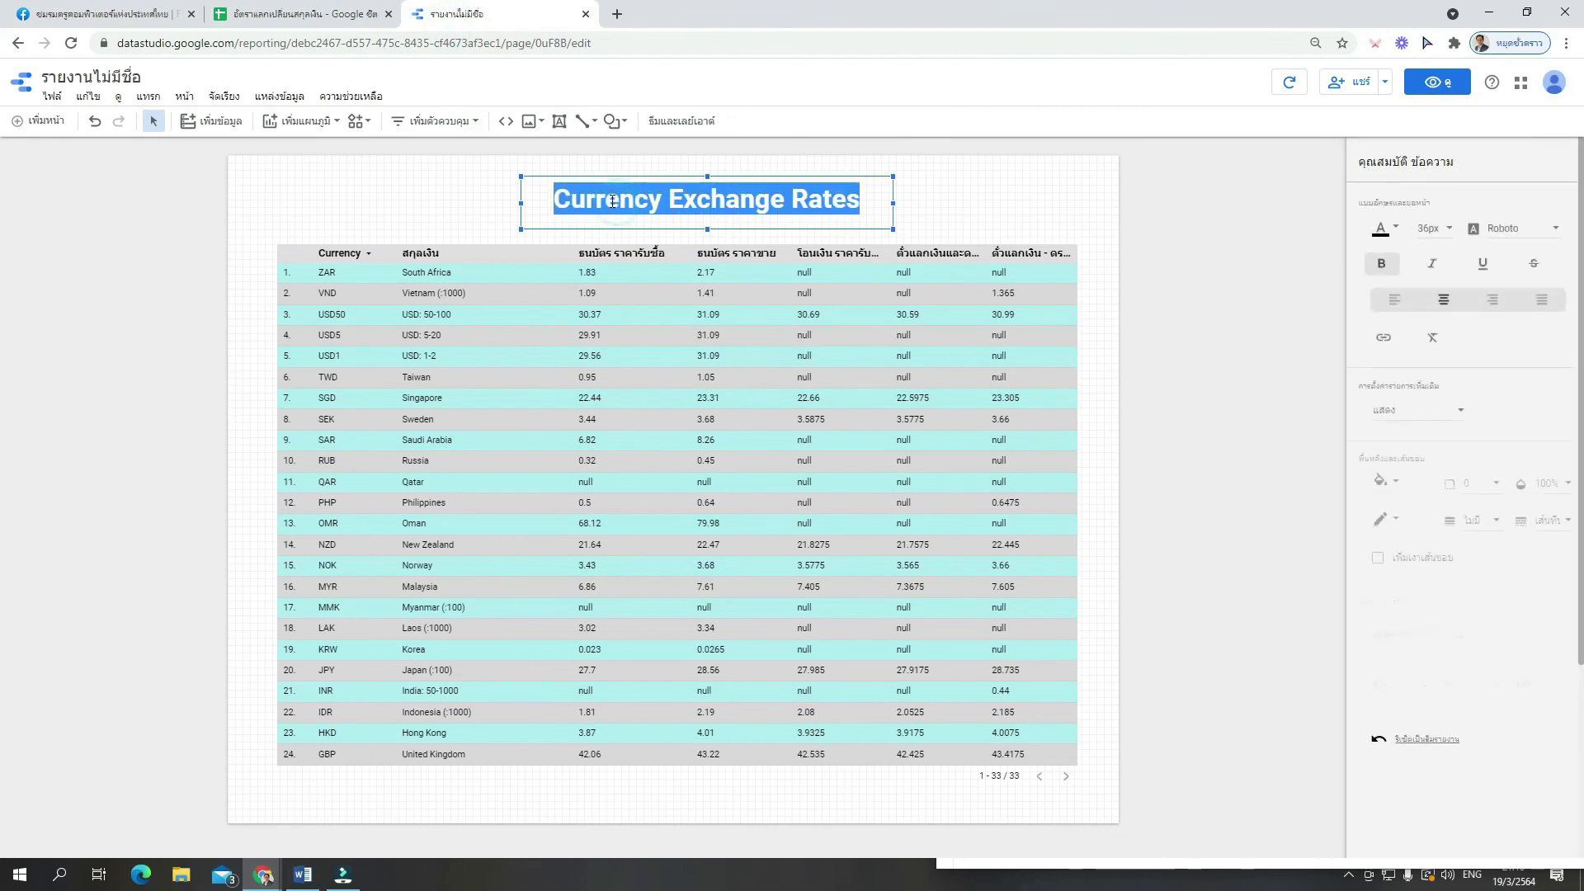
click(94, 77)
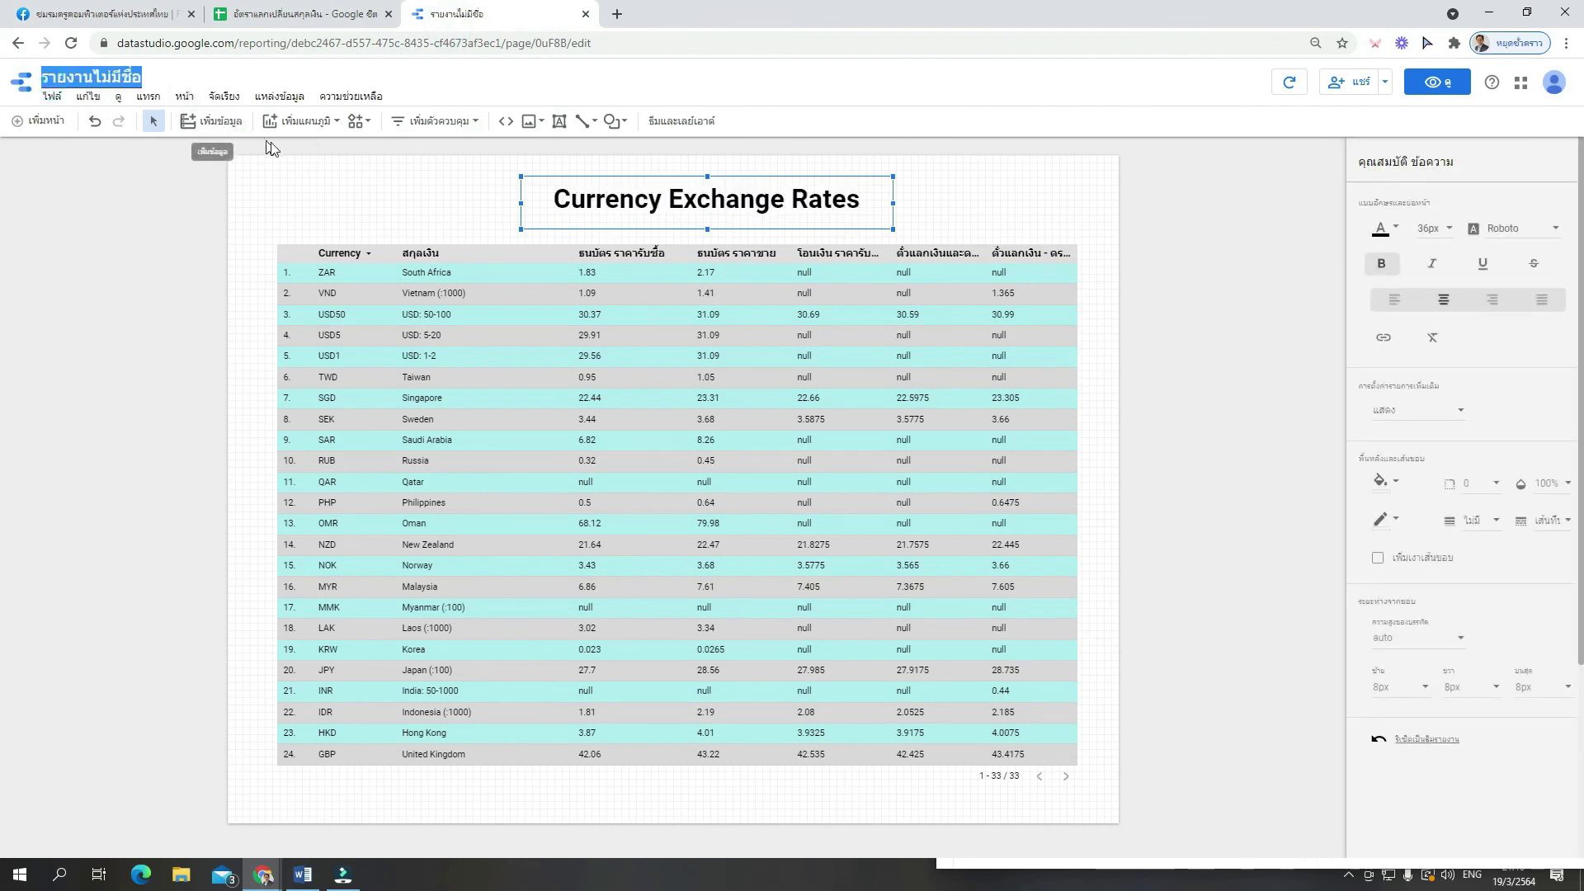
key(ctrl+v)
click(280, 191)
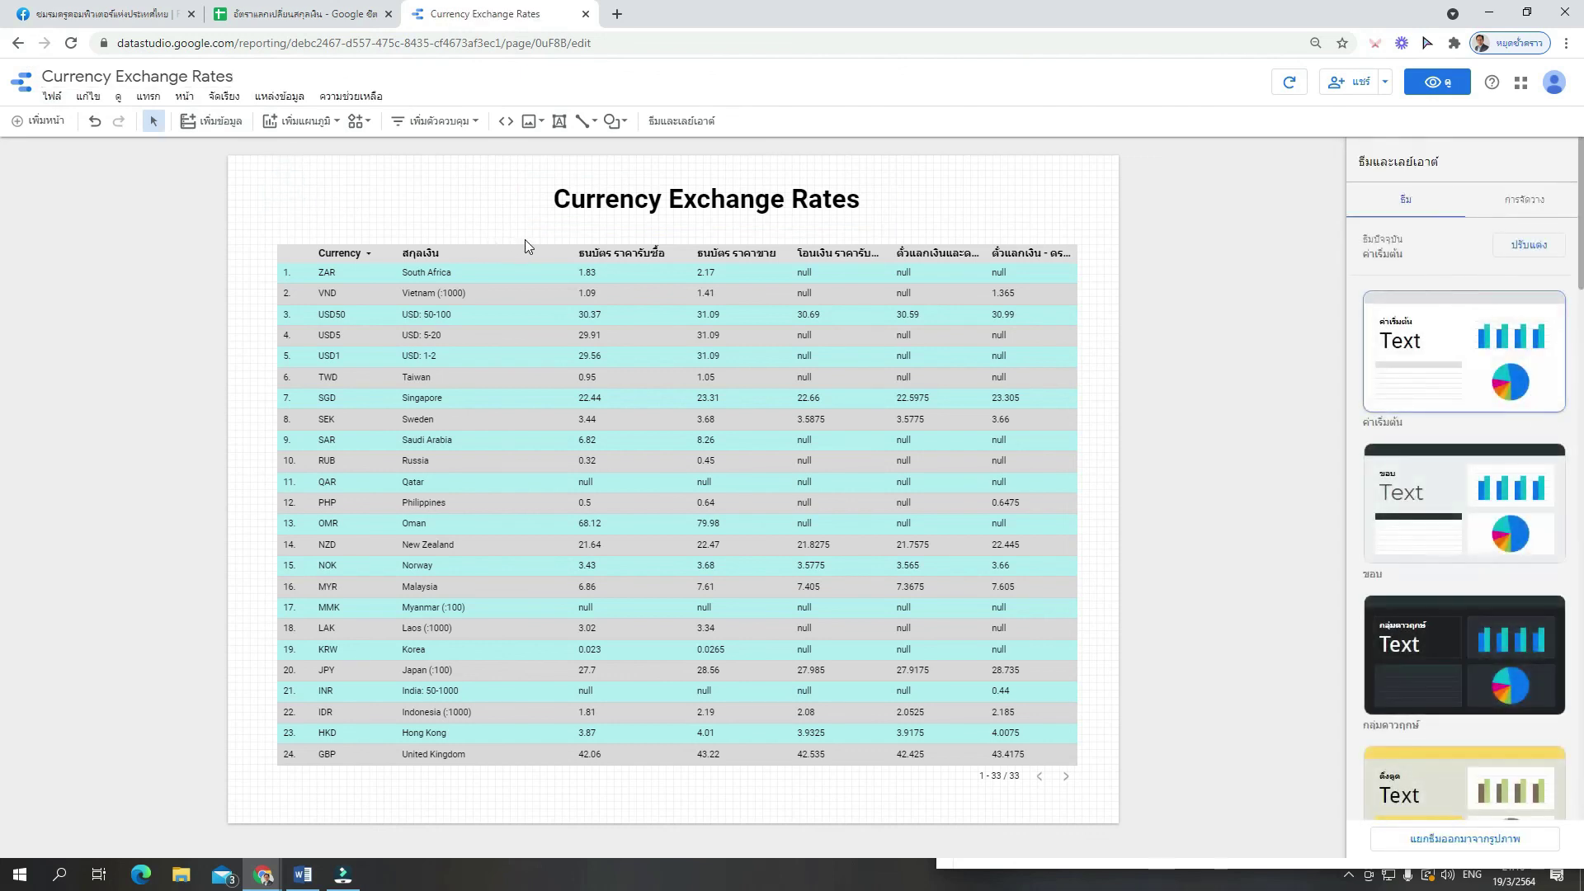